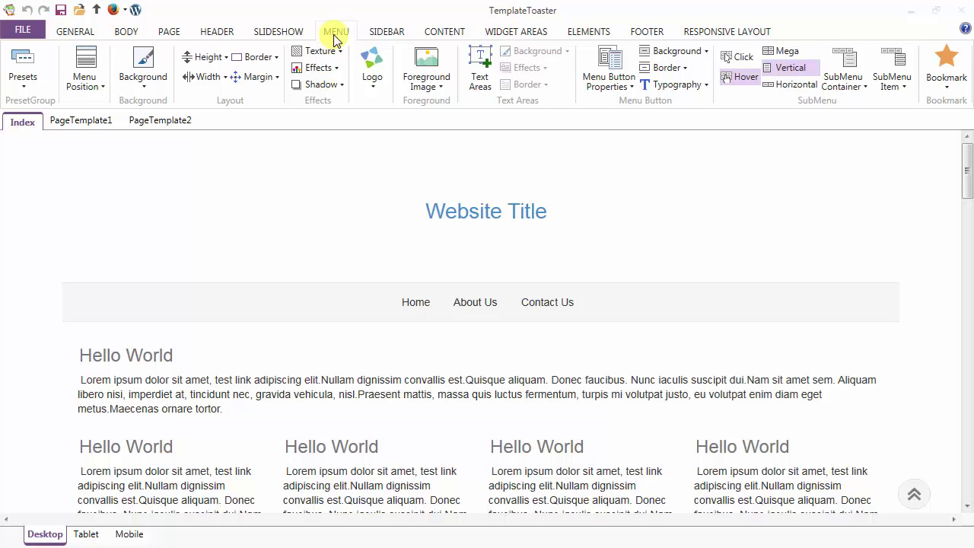
Step: Apply the menu preset with a blue outlined bar, solid blue Home button and plain About Us link
click(23, 76)
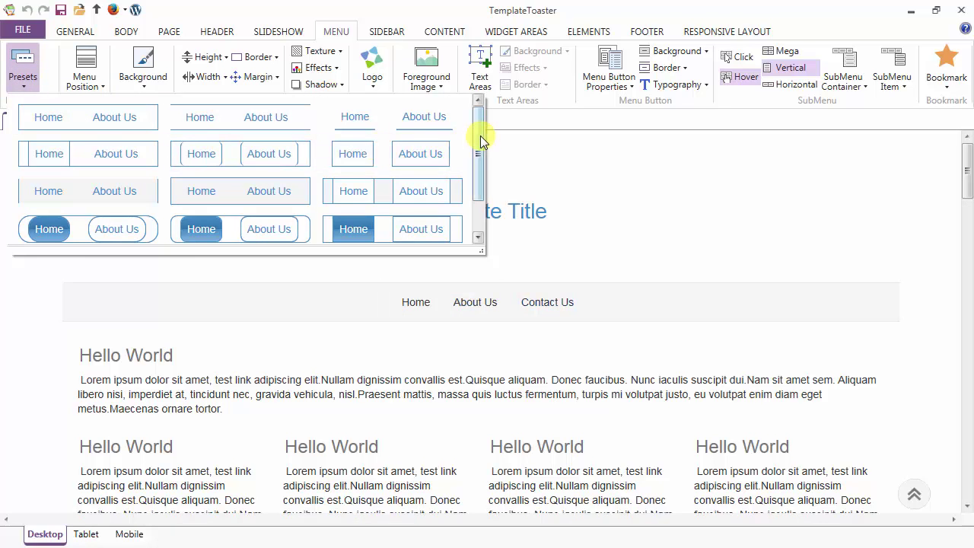
drag(478, 135, 477, 179)
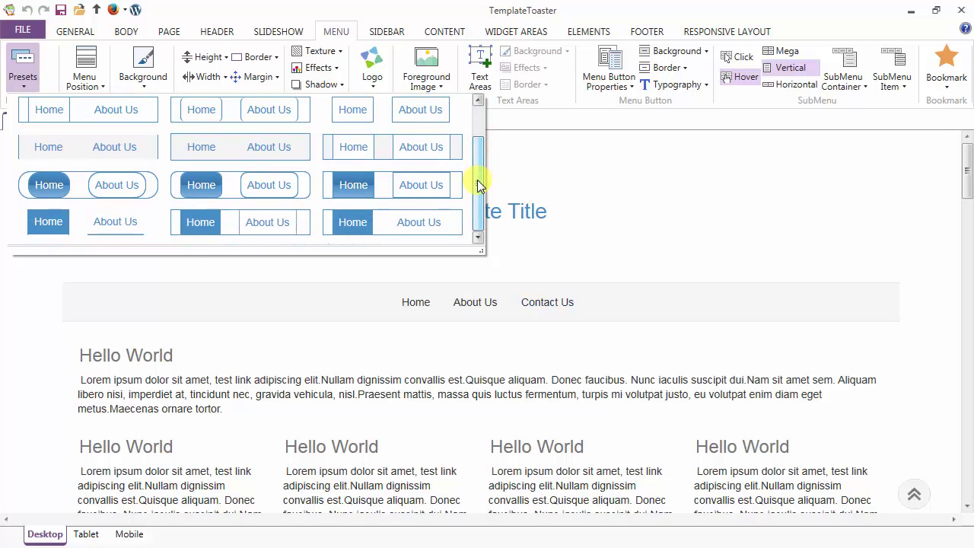
click(401, 221)
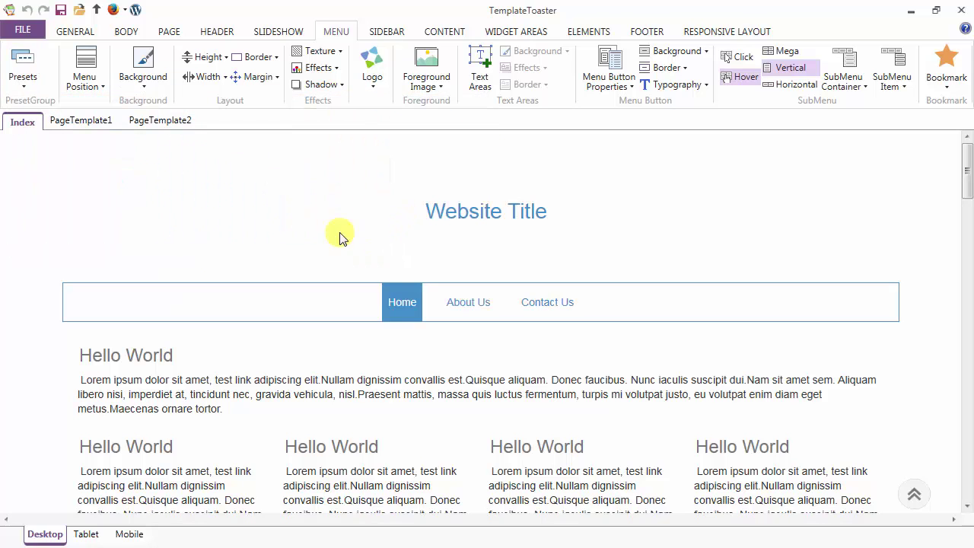
click(86, 76)
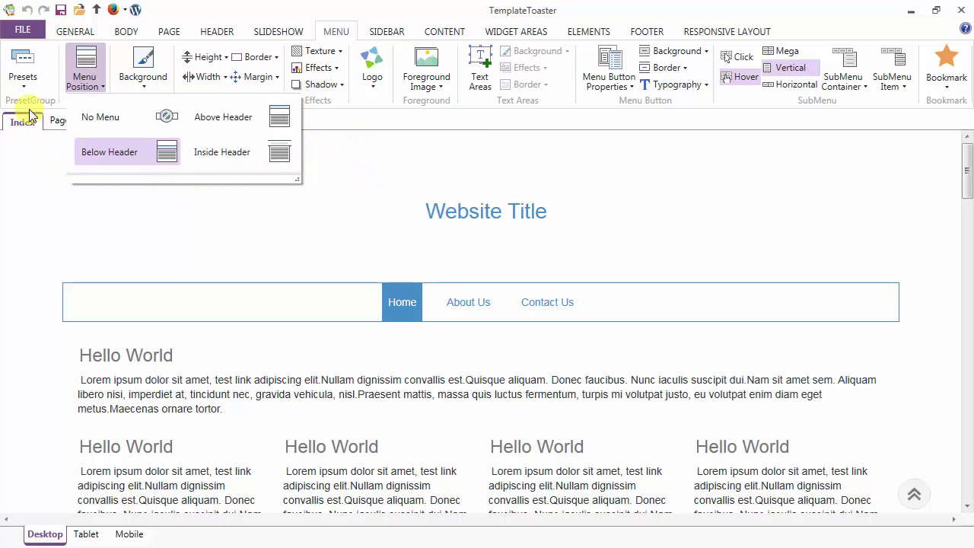
click(90, 85)
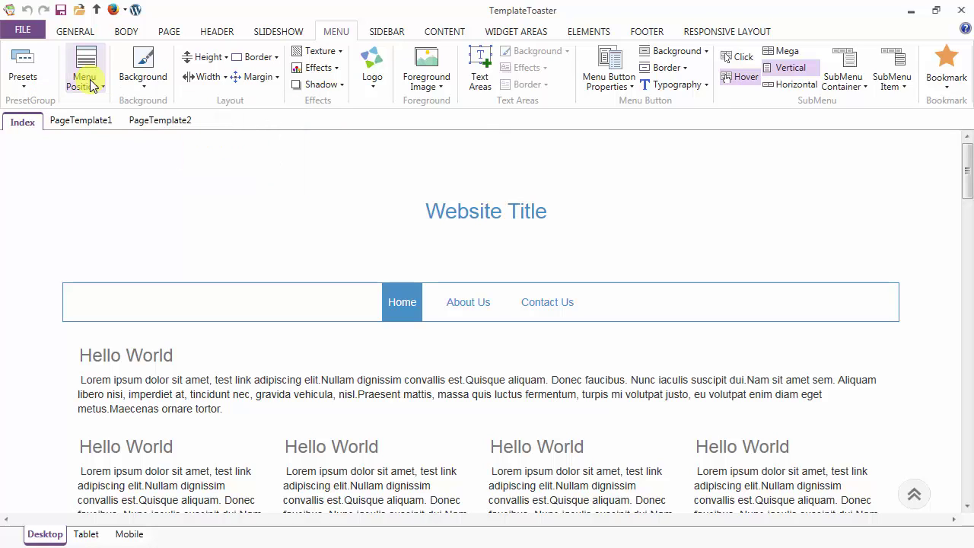
Step: Set the menu bar's background to the lightest grey theme color
click(130, 73)
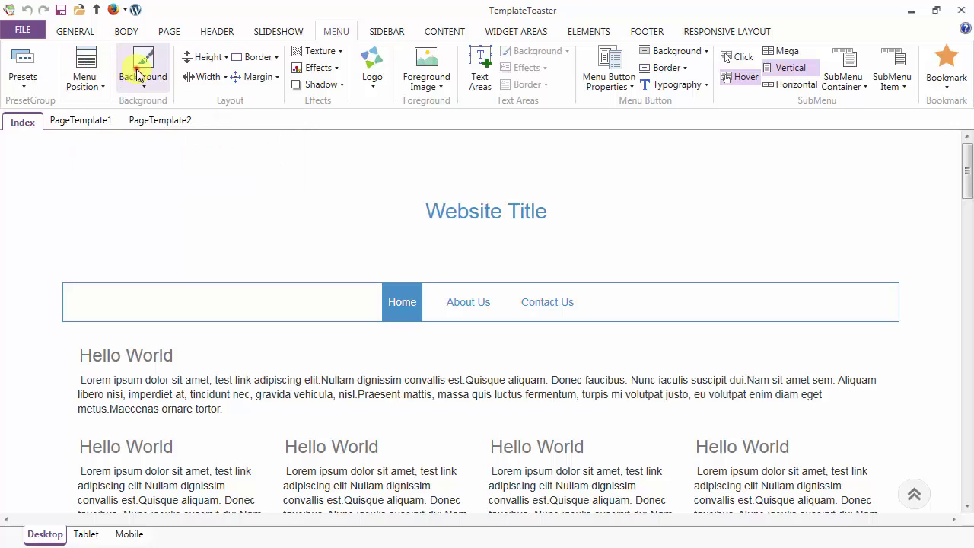
click(138, 74)
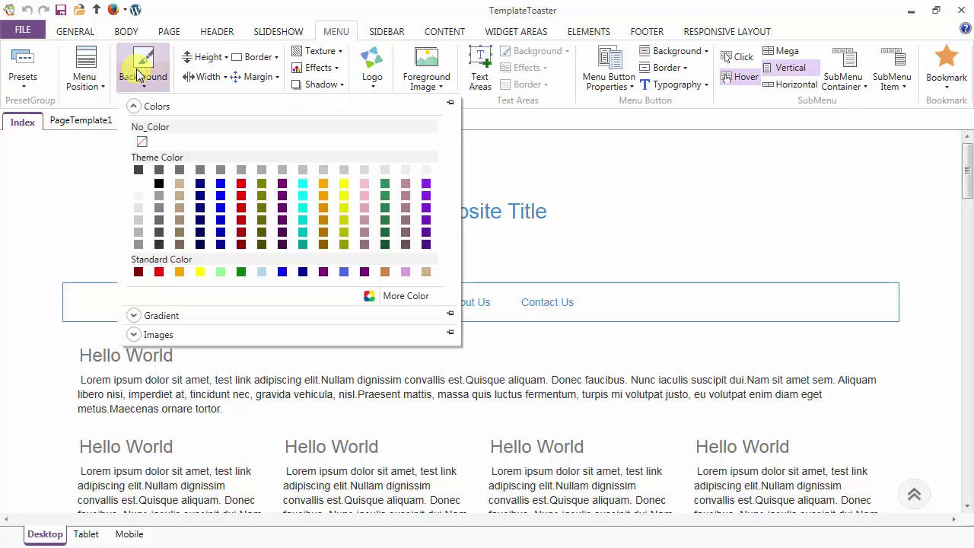
click(138, 202)
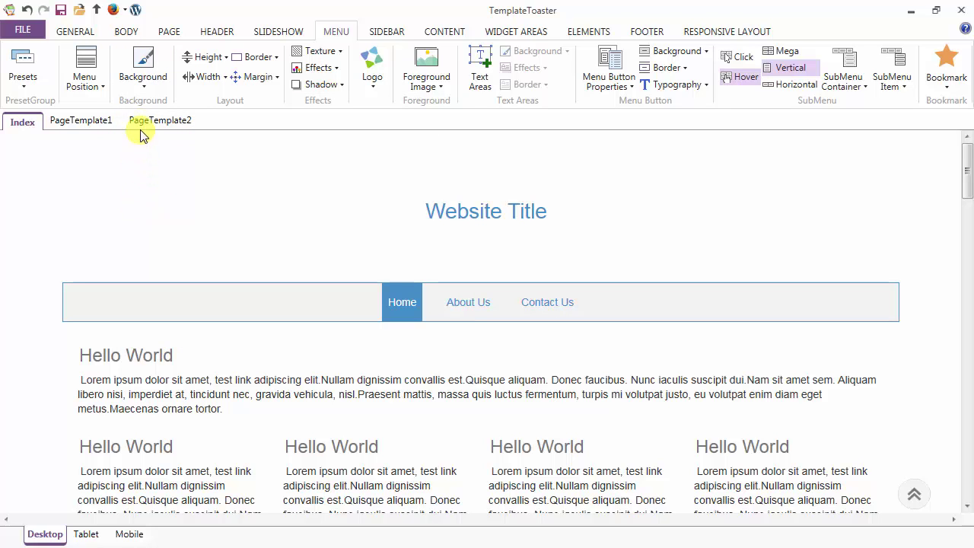
Step: Browse the gradients and images available as the menu bar's background
click(146, 74)
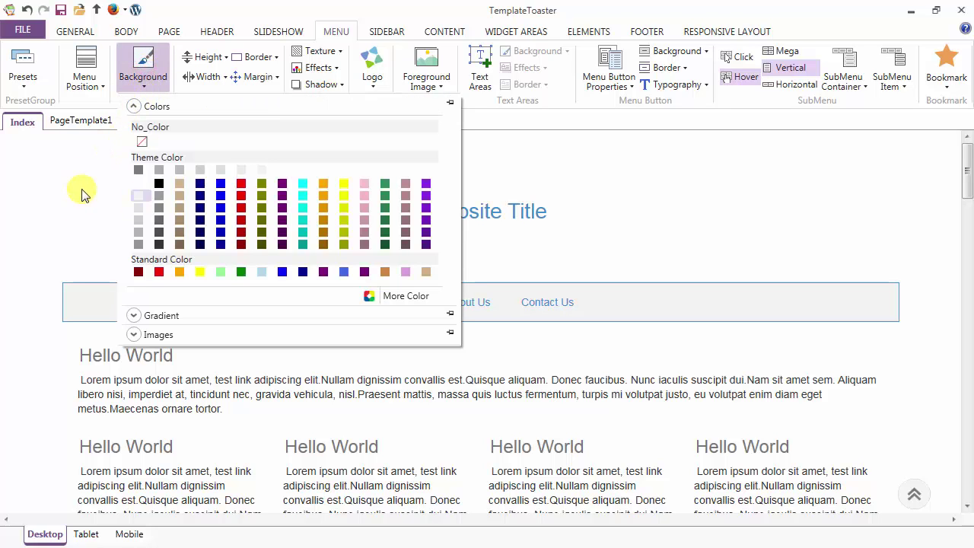
click(135, 316)
click(137, 341)
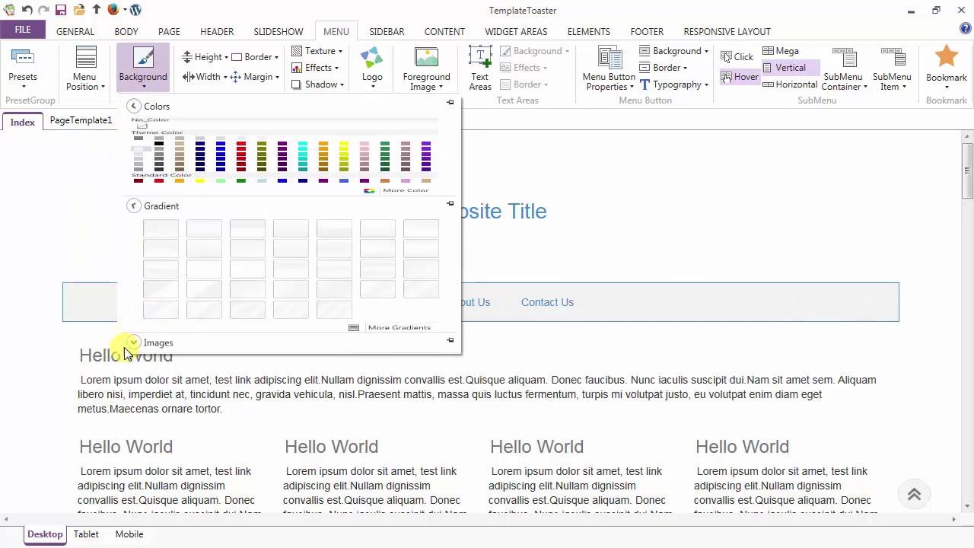
scroll(167, 320, down, 1)
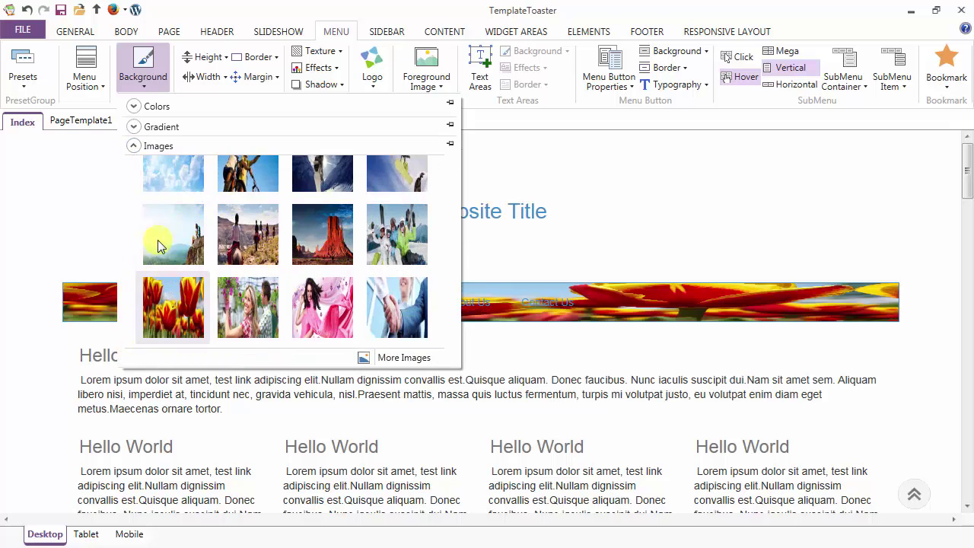
scroll(160, 175, up, 1)
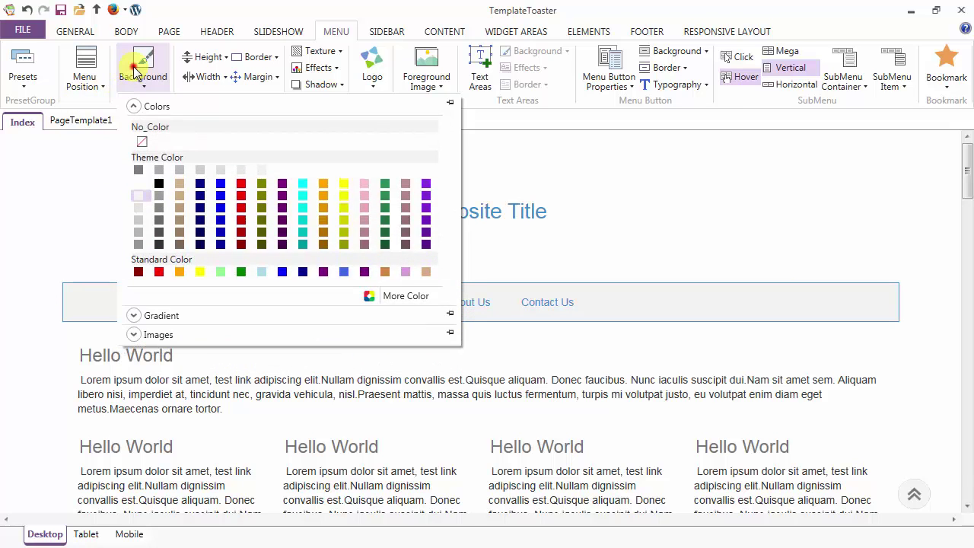
click(134, 72)
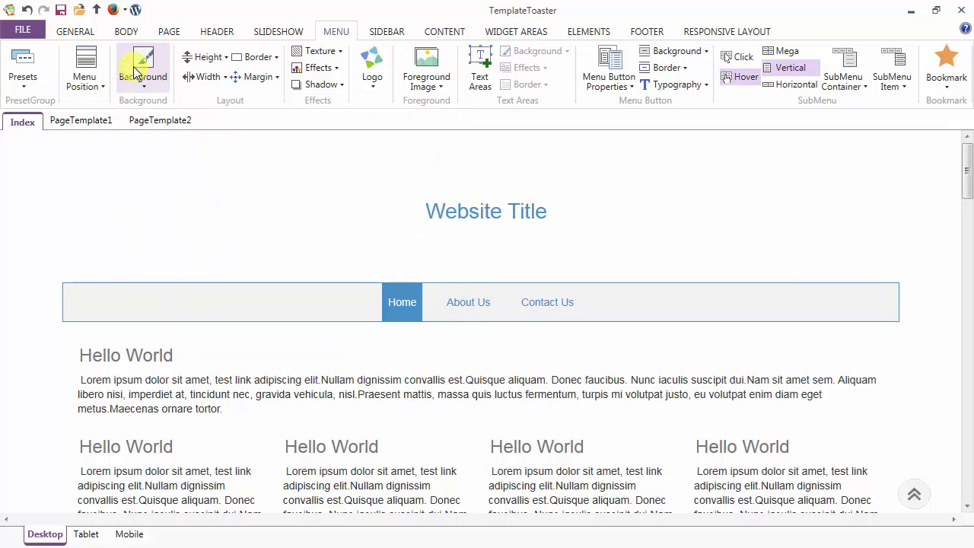
Step: Set a custom menu bar height of 90 px
click(204, 60)
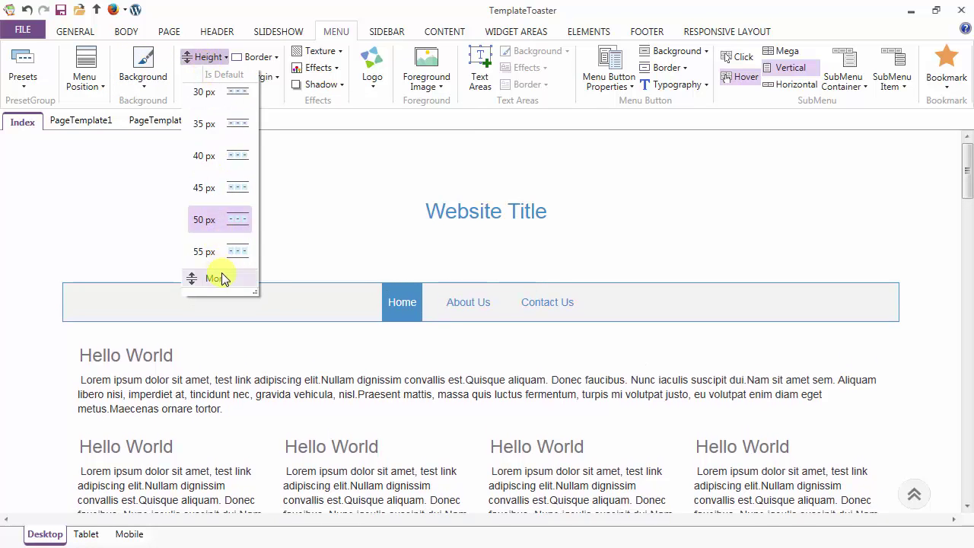
click(219, 276)
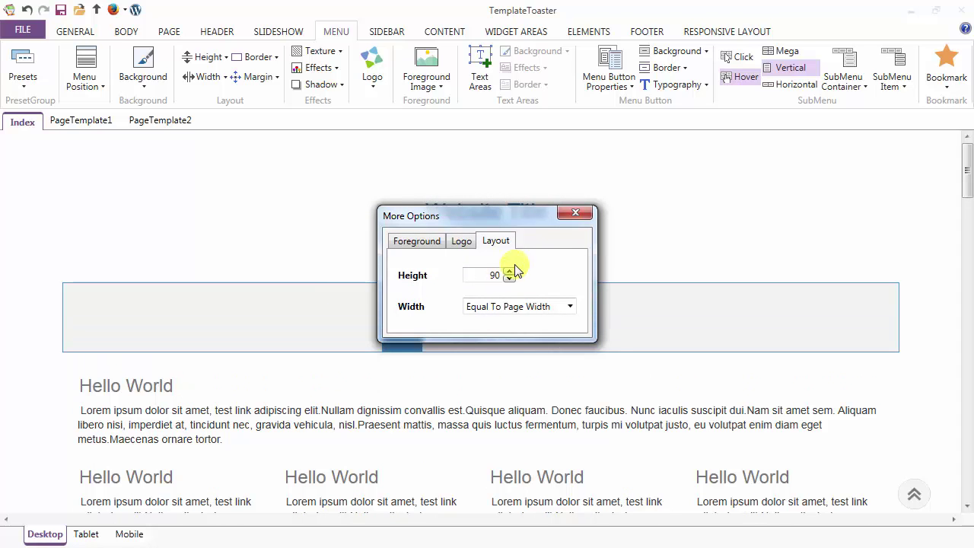
click(578, 218)
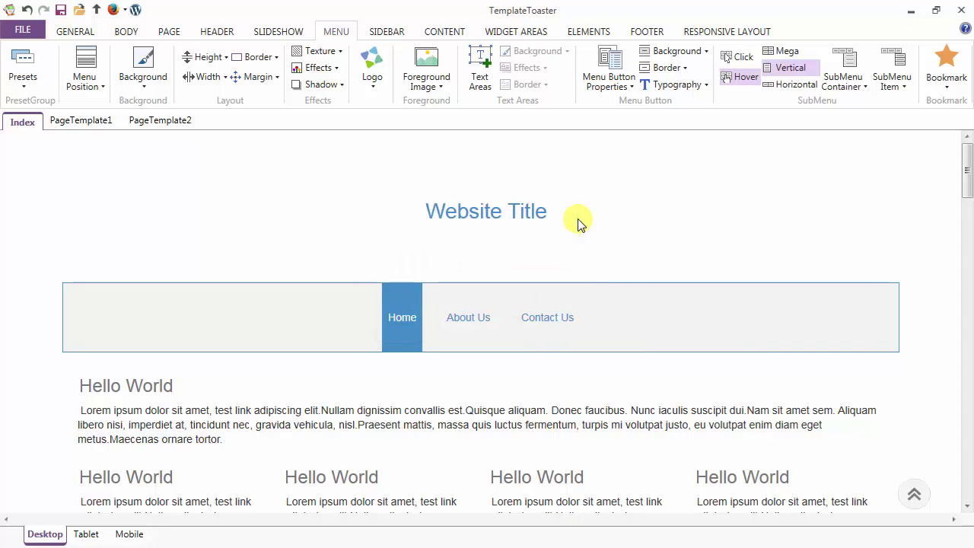
Step: Examine the menu bar's border style, thickness, radius and color options, its margin options and its width options
click(262, 57)
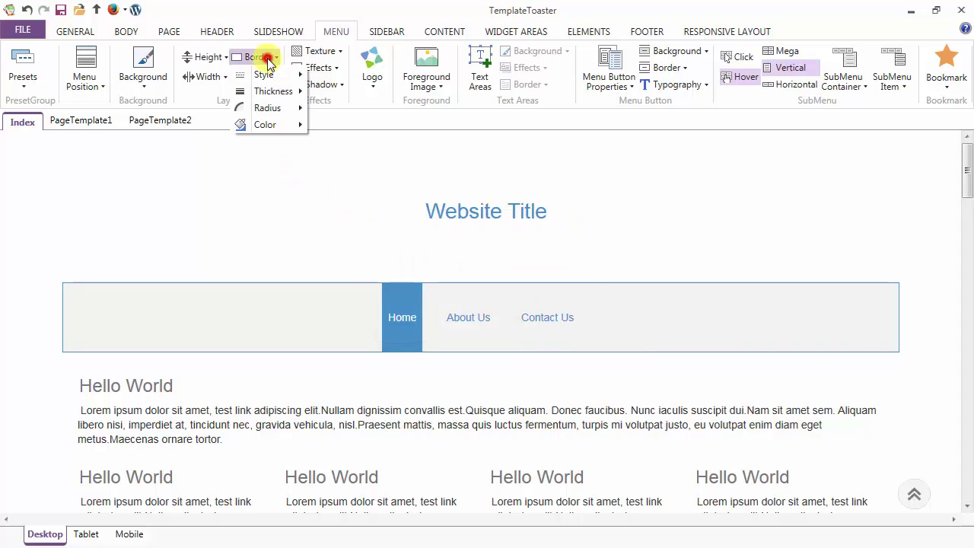
mouse_move(268, 78)
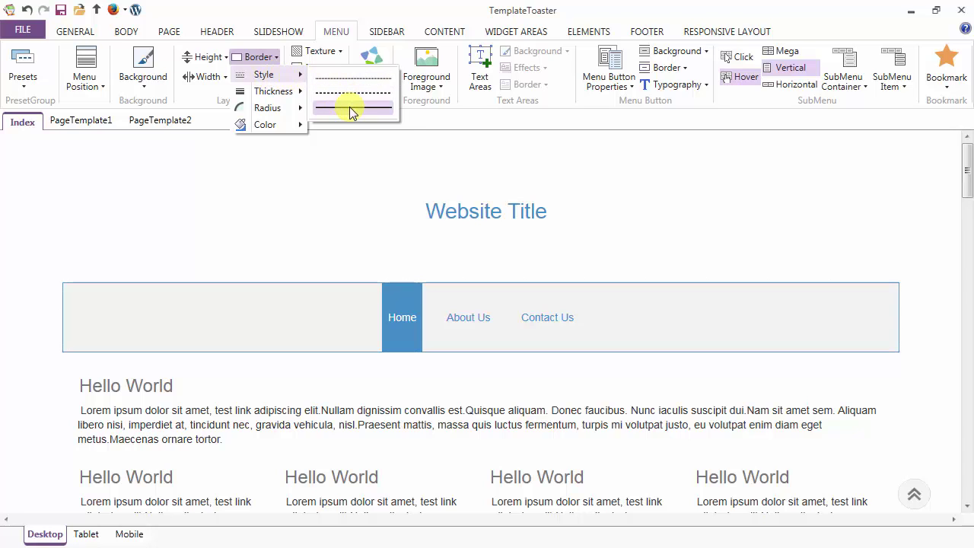
mouse_move(280, 94)
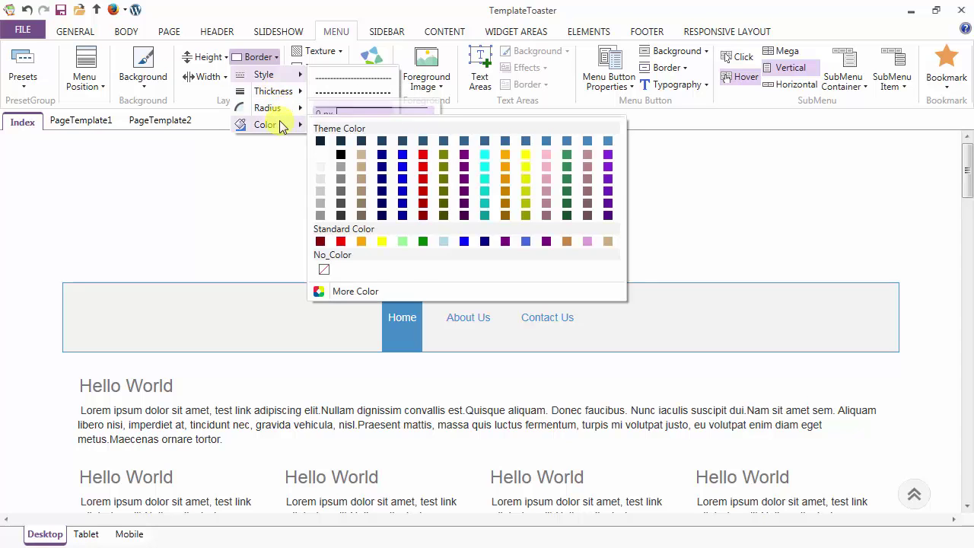
click(271, 59)
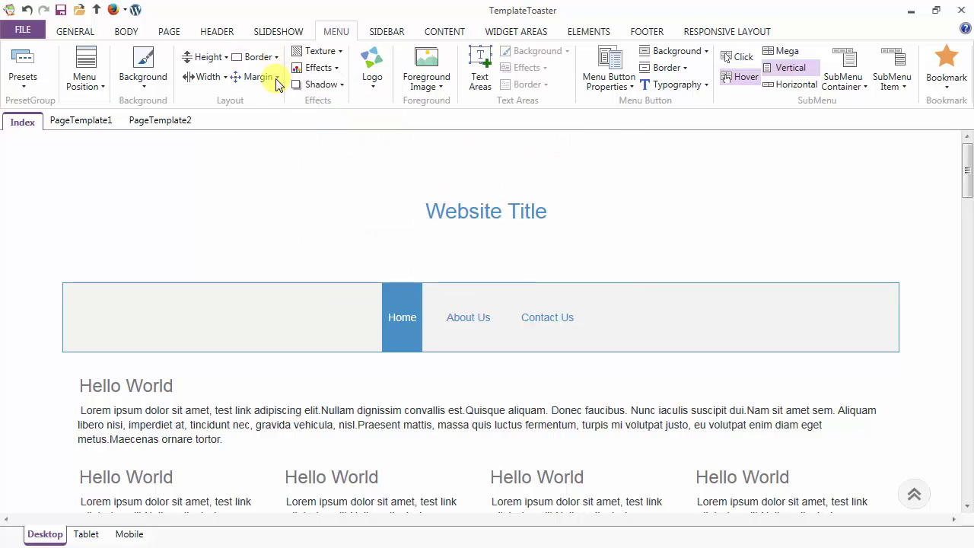
click(273, 79)
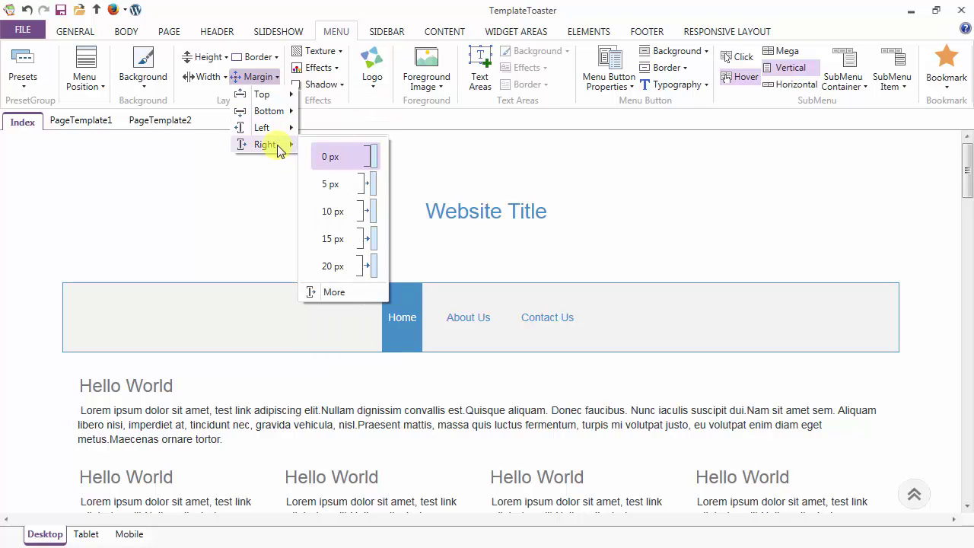
click(267, 76)
click(206, 79)
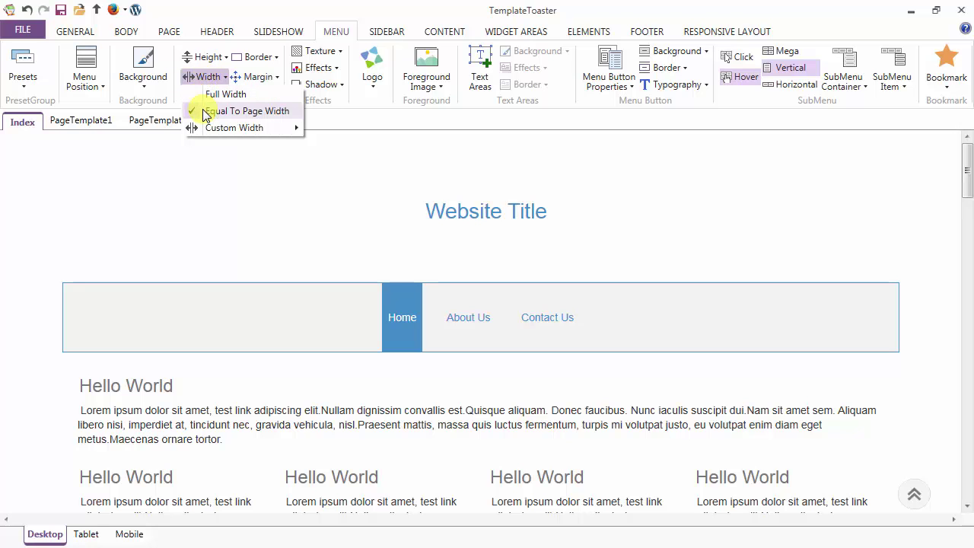
mouse_move(207, 127)
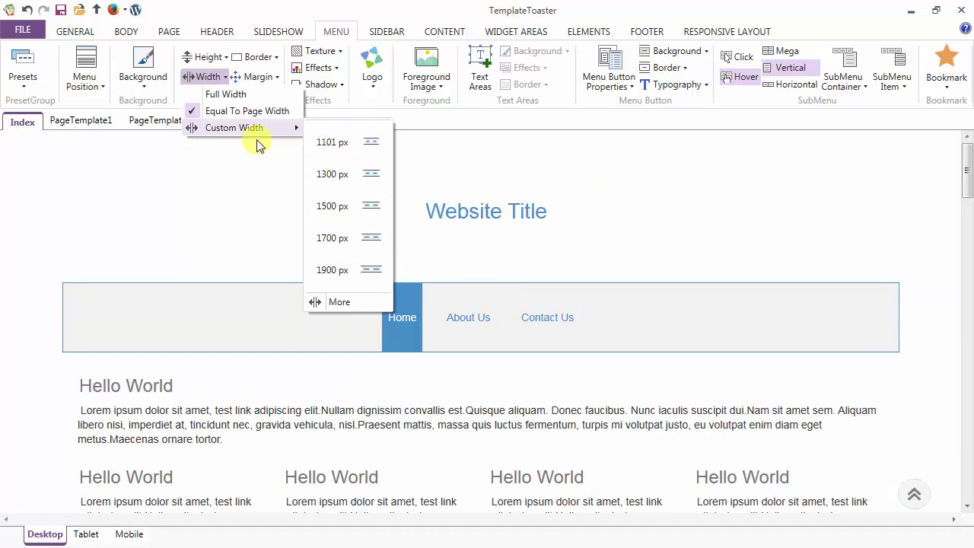
click(212, 77)
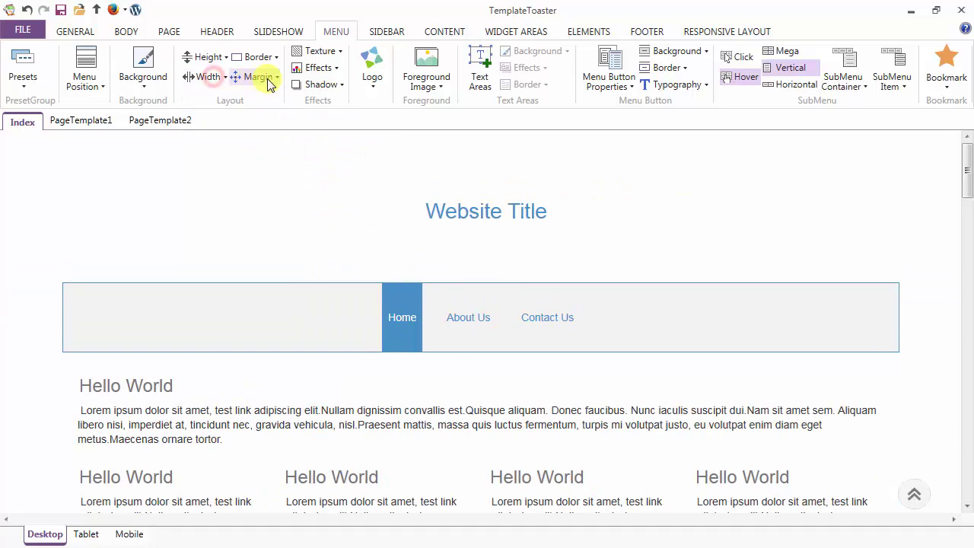
Step: Browse the textures, effects and shadow styles available for the menu bar and preview some of them
click(321, 54)
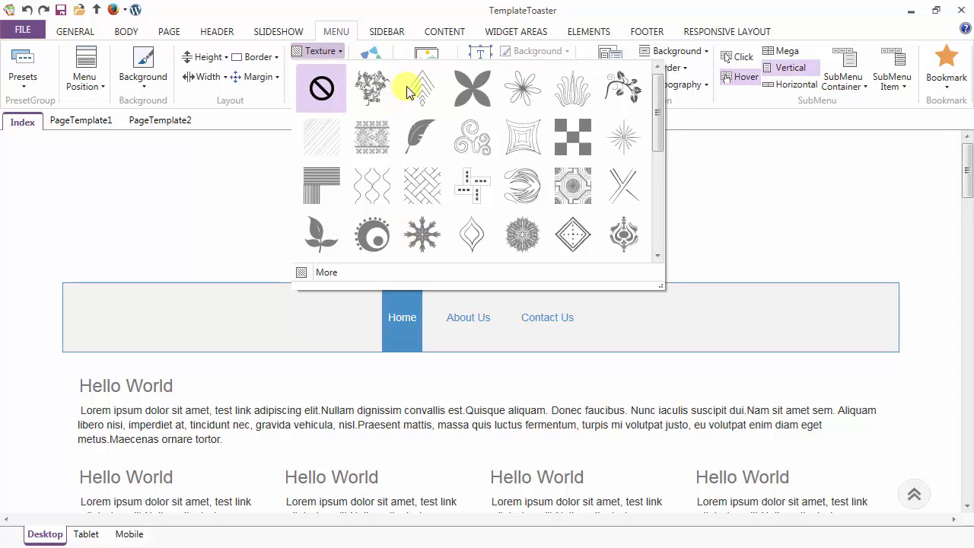
scroll(368, 268, down, 3)
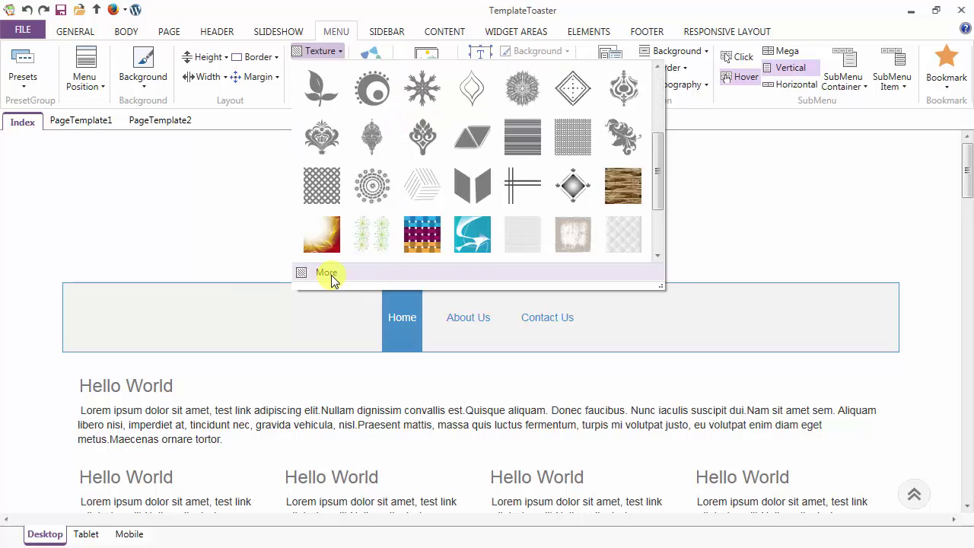
scroll(312, 109, up, 2)
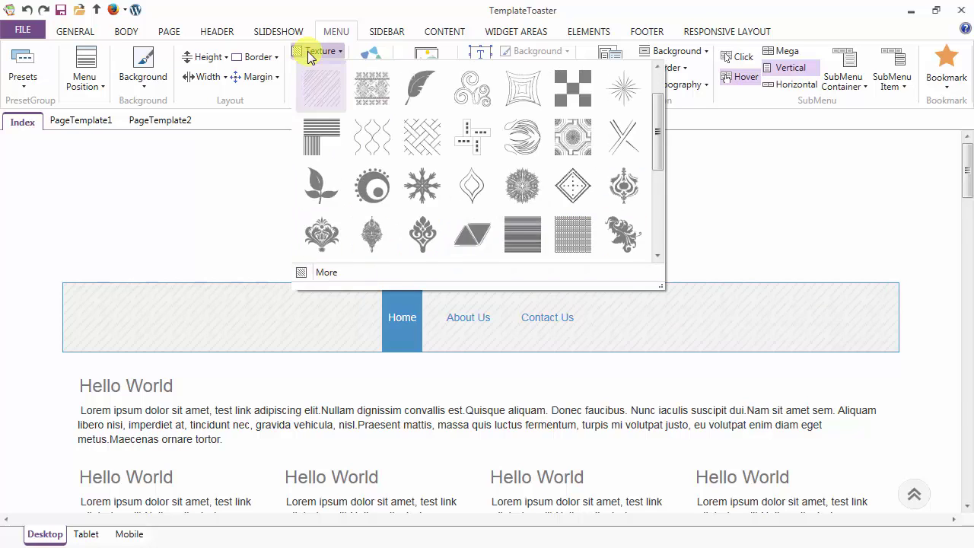
click(312, 53)
click(309, 69)
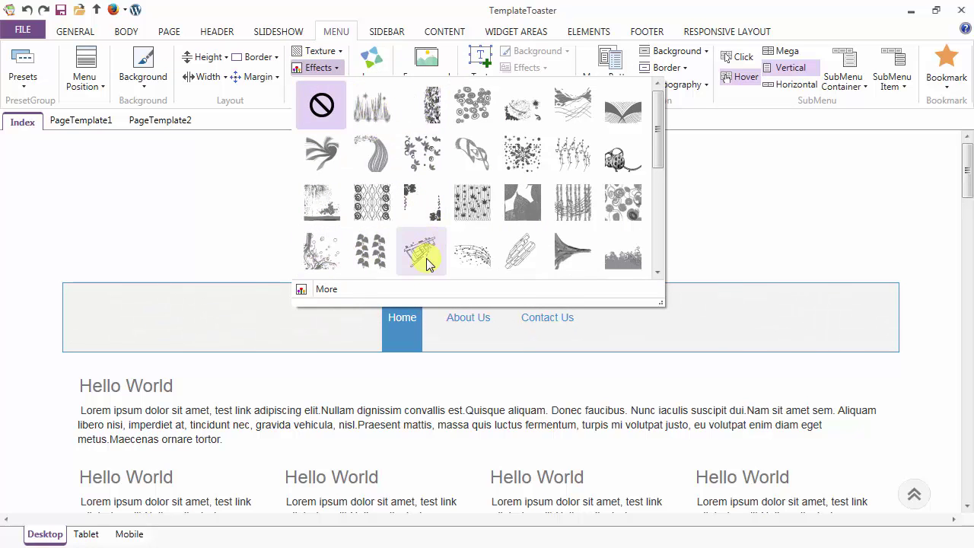
scroll(323, 291, down, 2)
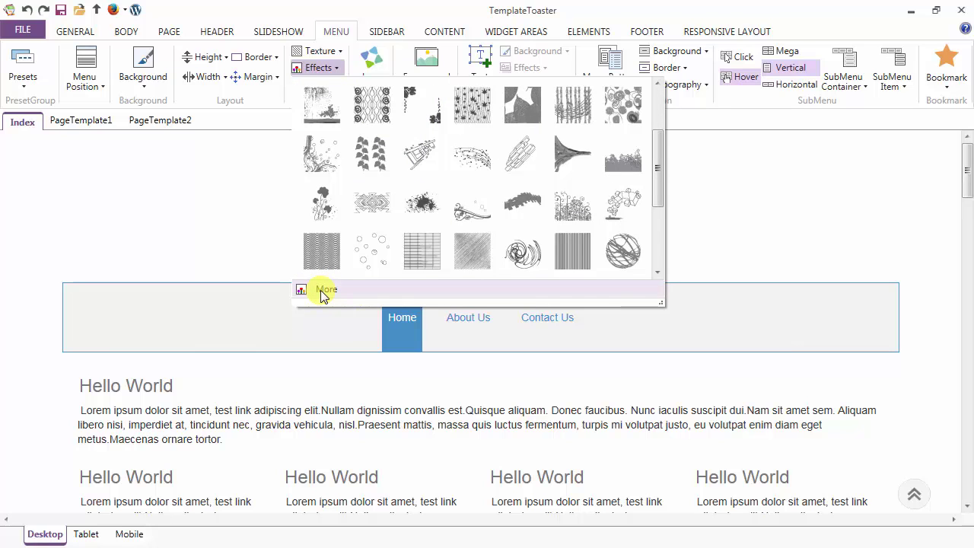
scroll(321, 92, up, 1)
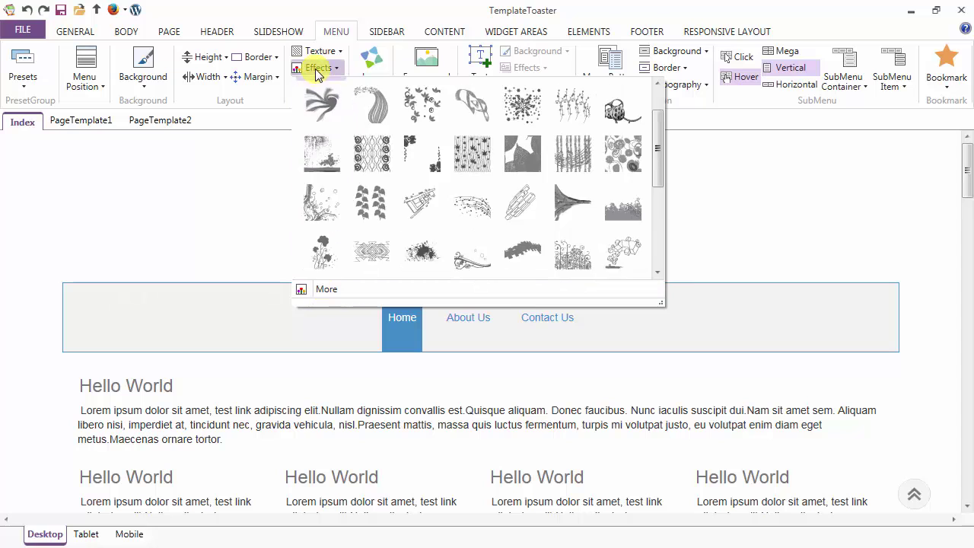
click(316, 70)
click(317, 84)
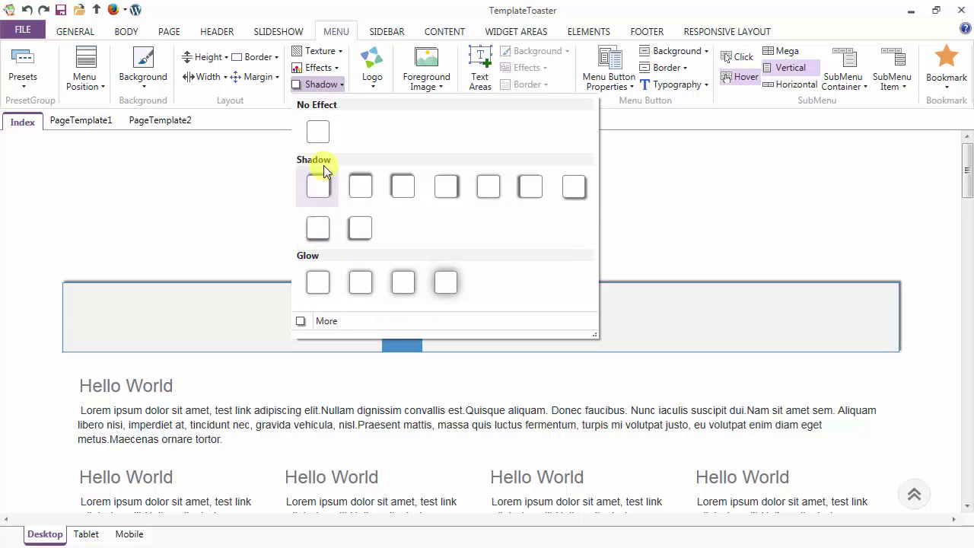
click(331, 84)
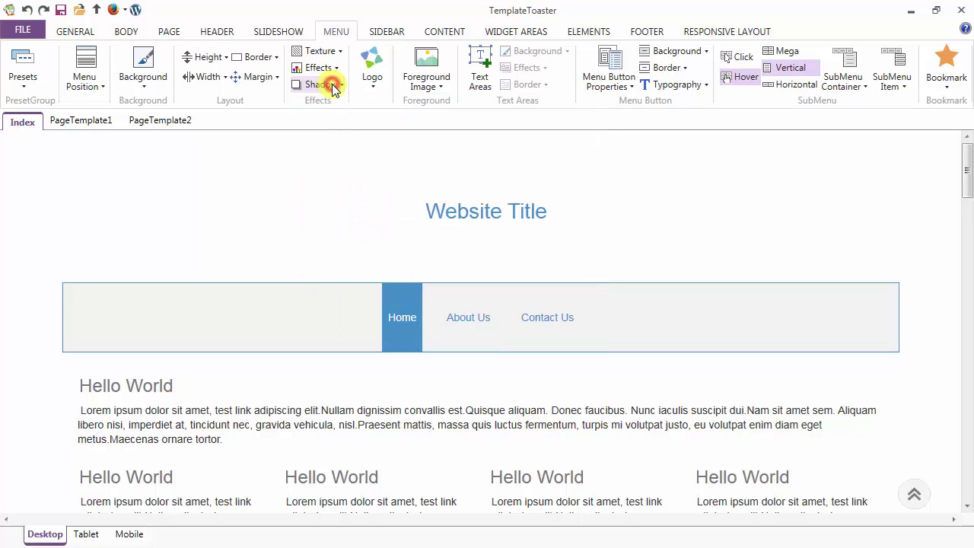
Step: Add the blue ring logo with dotted trail and green ball to the menu bar
click(372, 66)
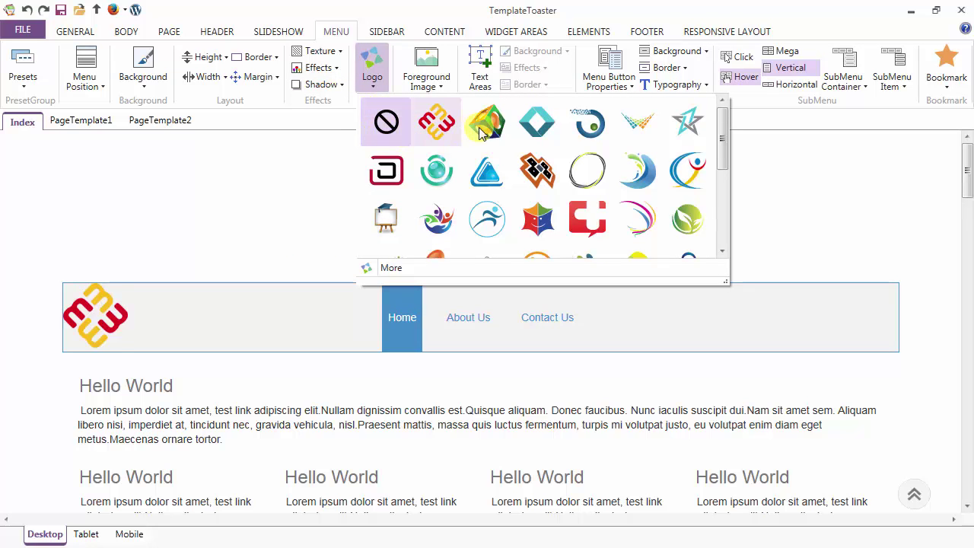
click(590, 130)
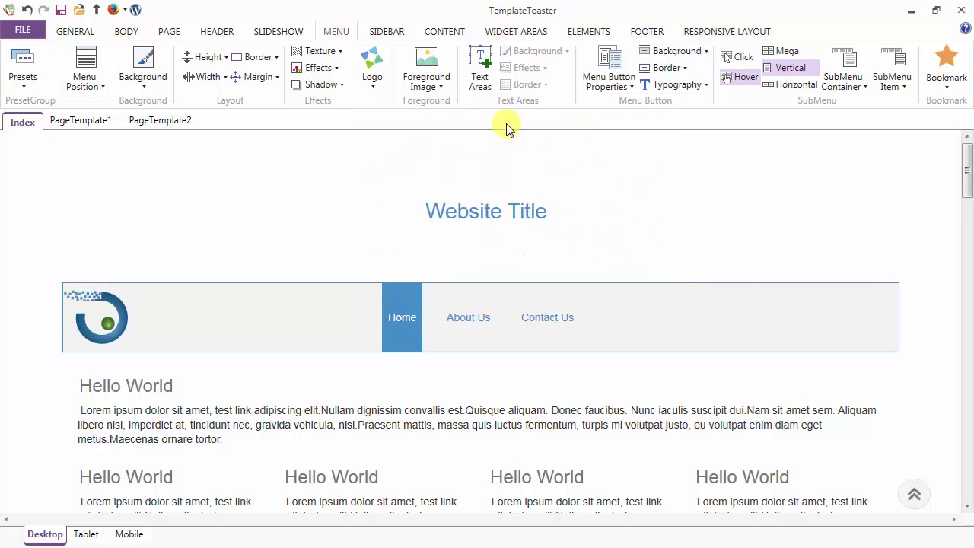
Step: Examine the menu logo's additional options, including its No Link setting, and preview the available foreground images
click(371, 74)
scroll(387, 218, down, 5)
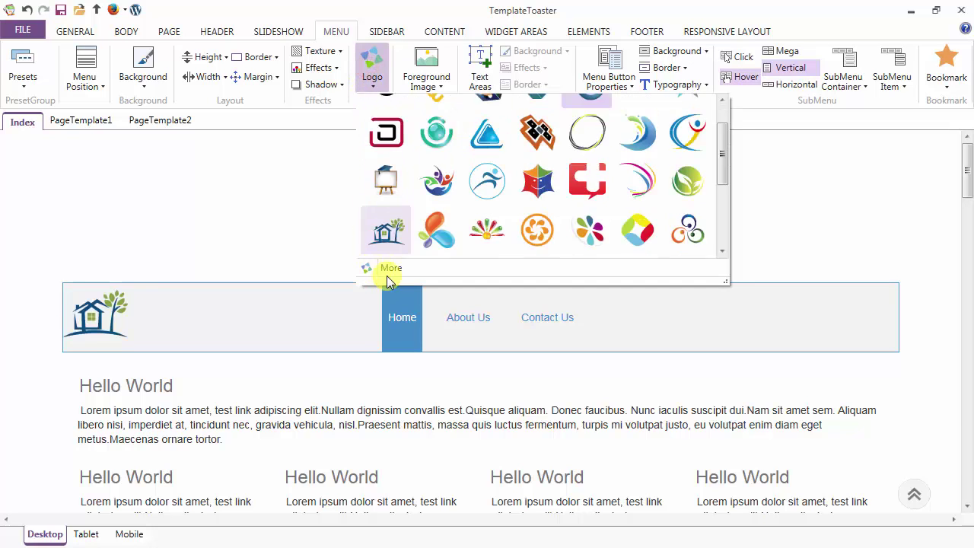
click(392, 272)
scroll(393, 272, down, 2)
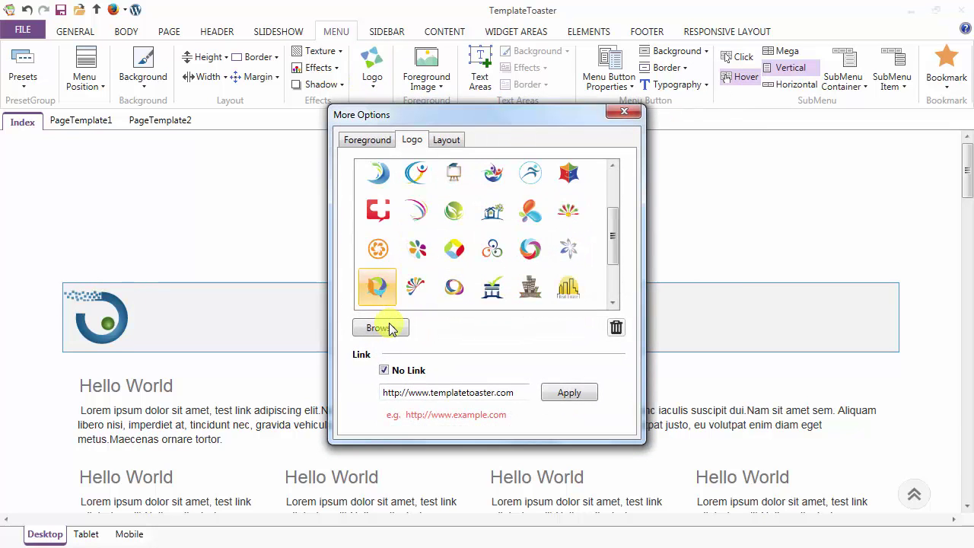
click(383, 370)
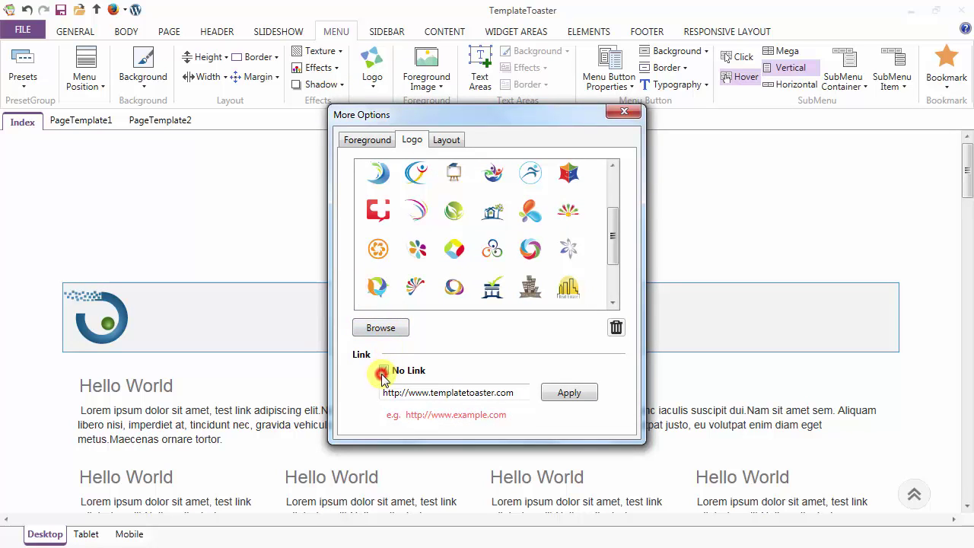
click(383, 370)
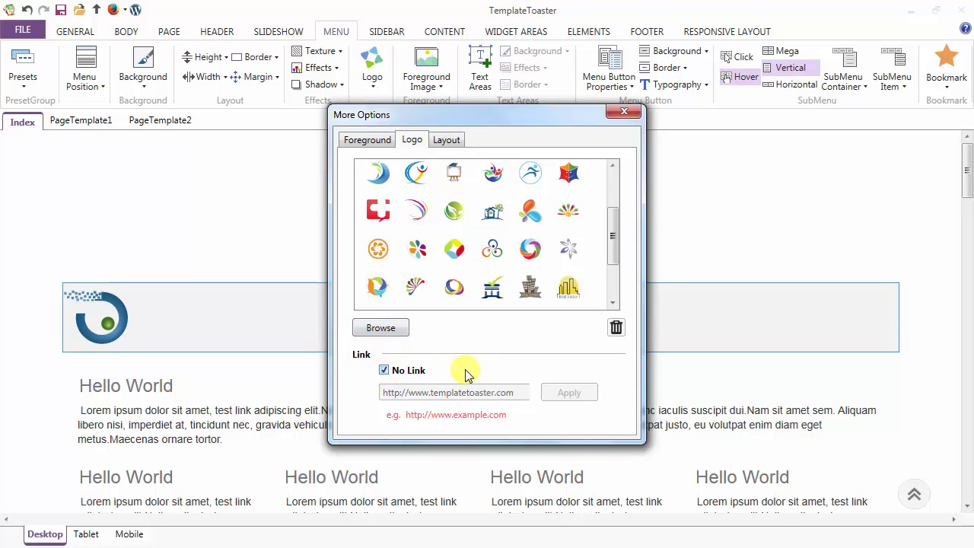
click(622, 112)
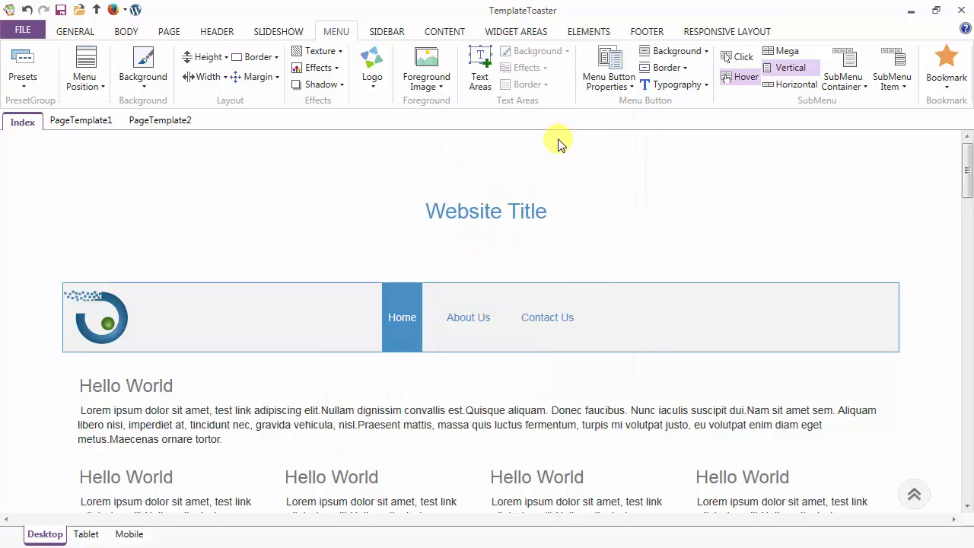
click(426, 76)
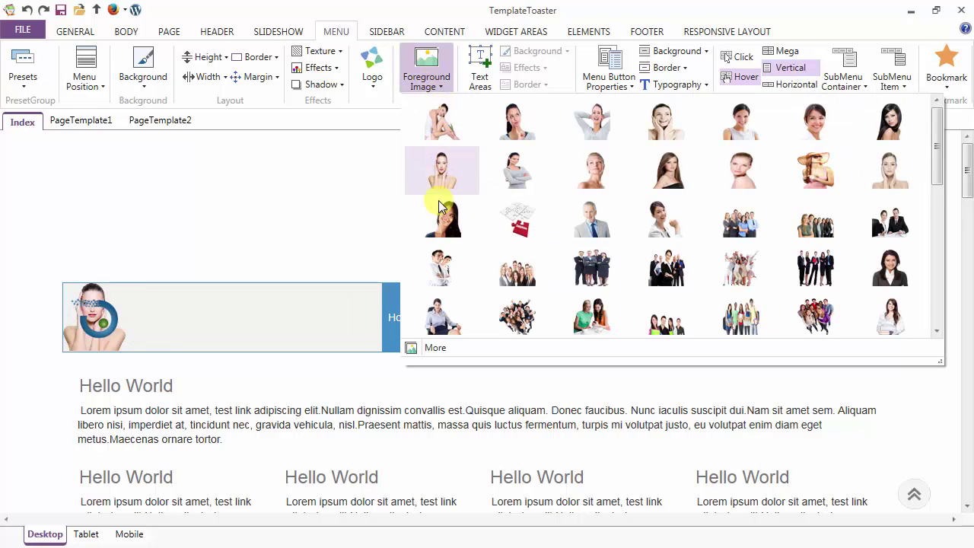
click(431, 90)
Step: Draw a text area beside the logo in the menu bar and enter "MY COMPANY" in it
click(476, 82)
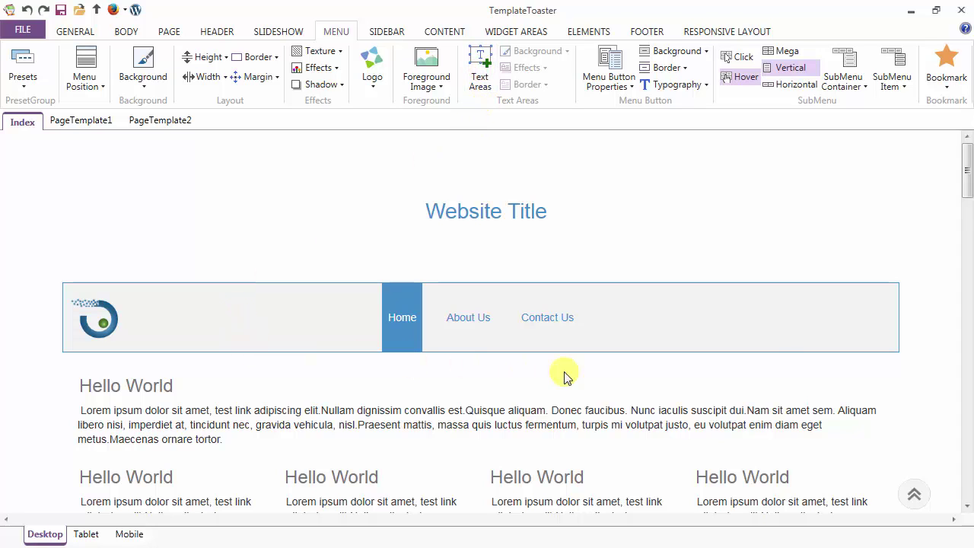
drag(147, 313, 245, 342)
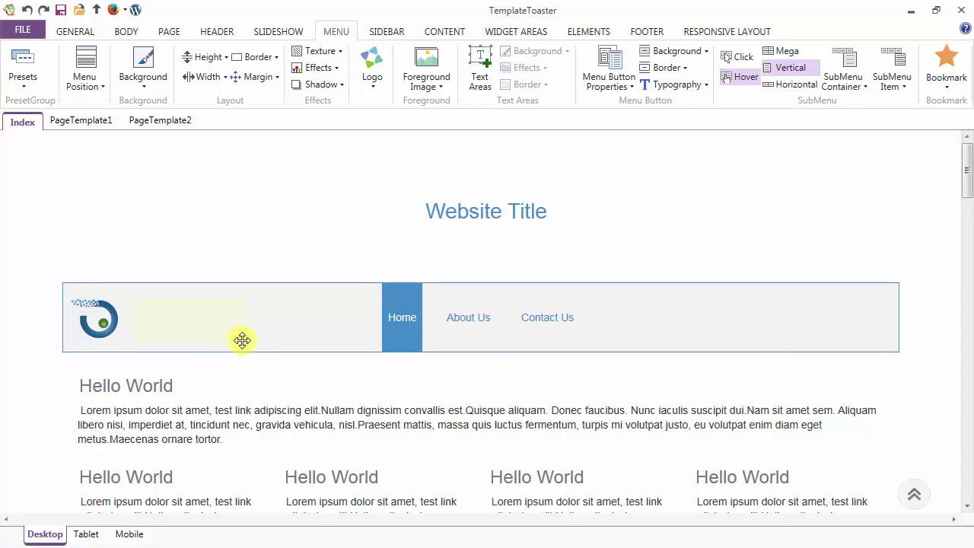
double_click(170, 319)
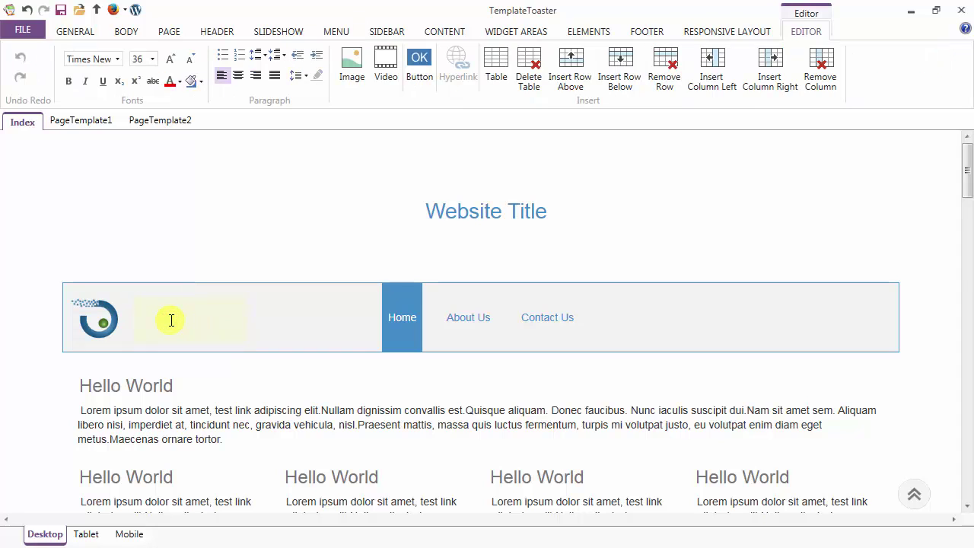
text(MY COMPANY)
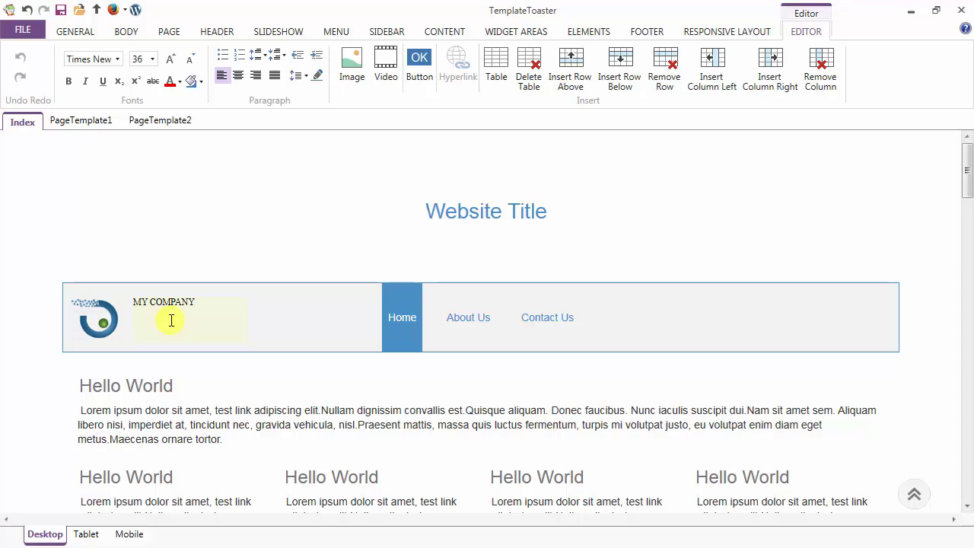
Step: Set the MY COMPANY text to font size 26 and the background of its text area to No_Color
click(171, 320)
drag(205, 303, 126, 305)
click(153, 59)
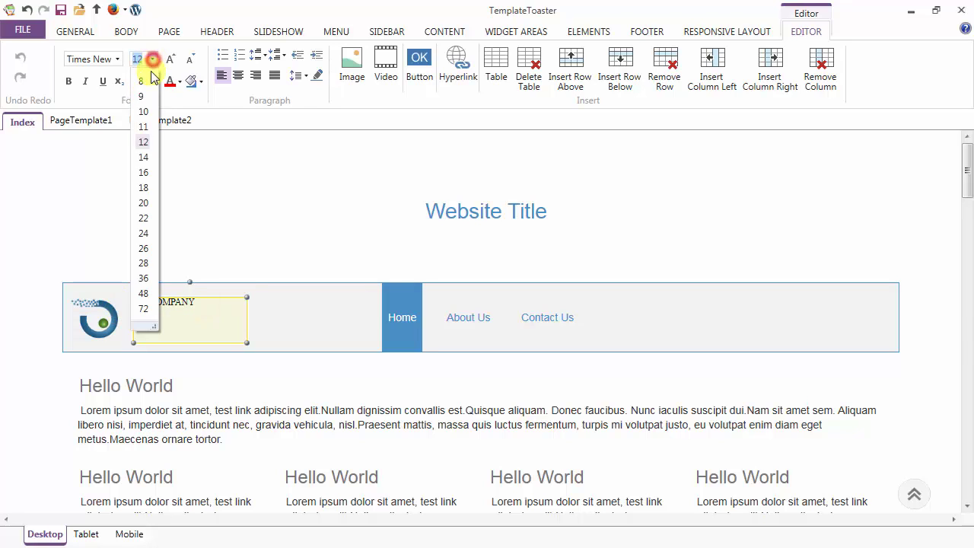
click(145, 249)
click(307, 286)
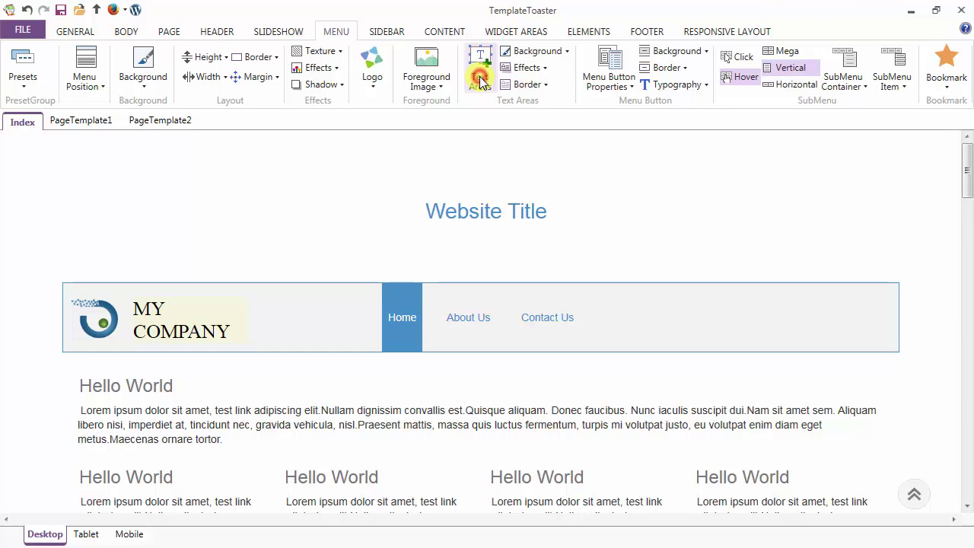
click(548, 53)
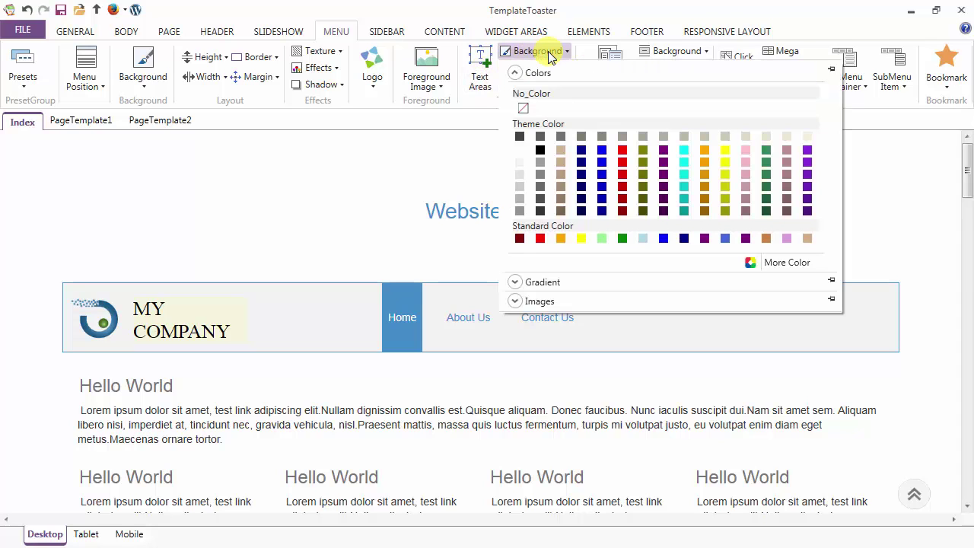
click(522, 108)
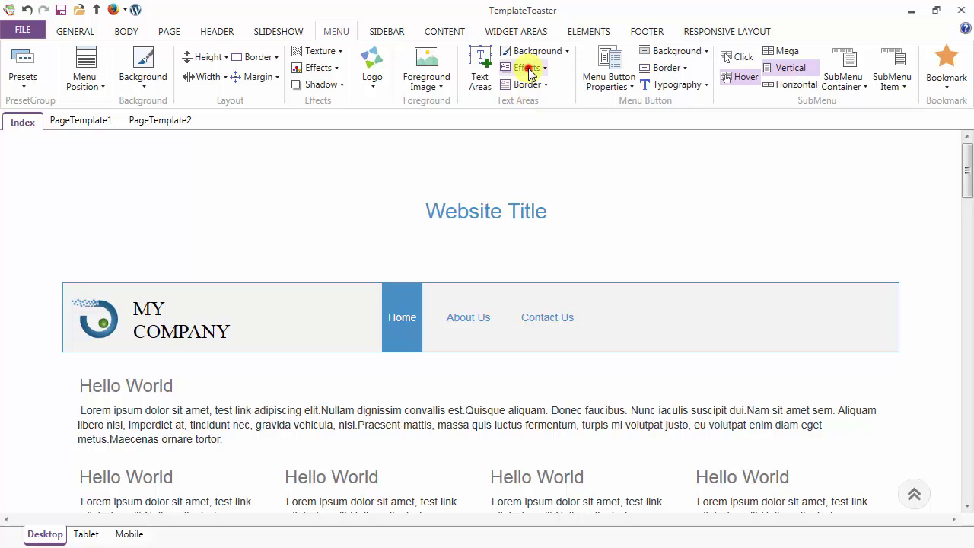
Step: Examine the text area's effects and its border style, thickness, radius and color options
click(528, 71)
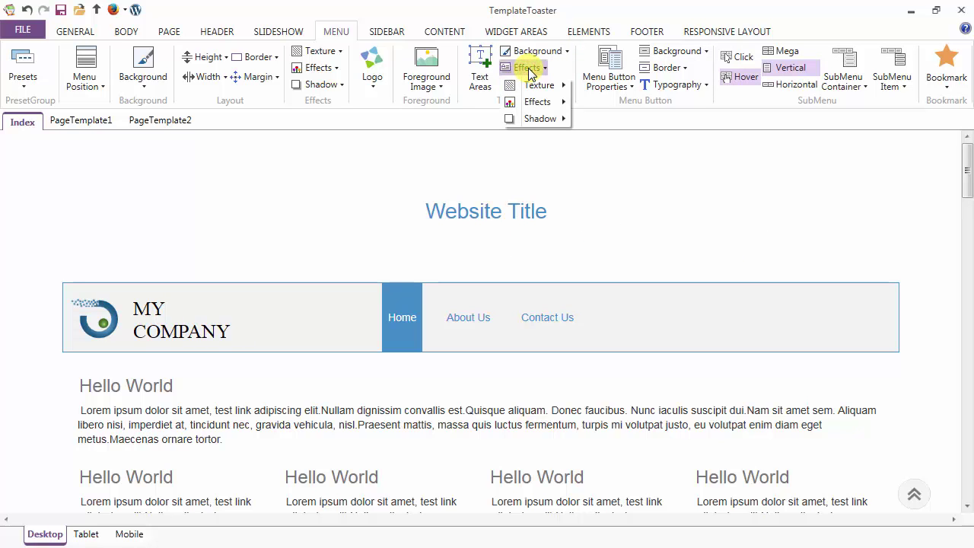
click(536, 68)
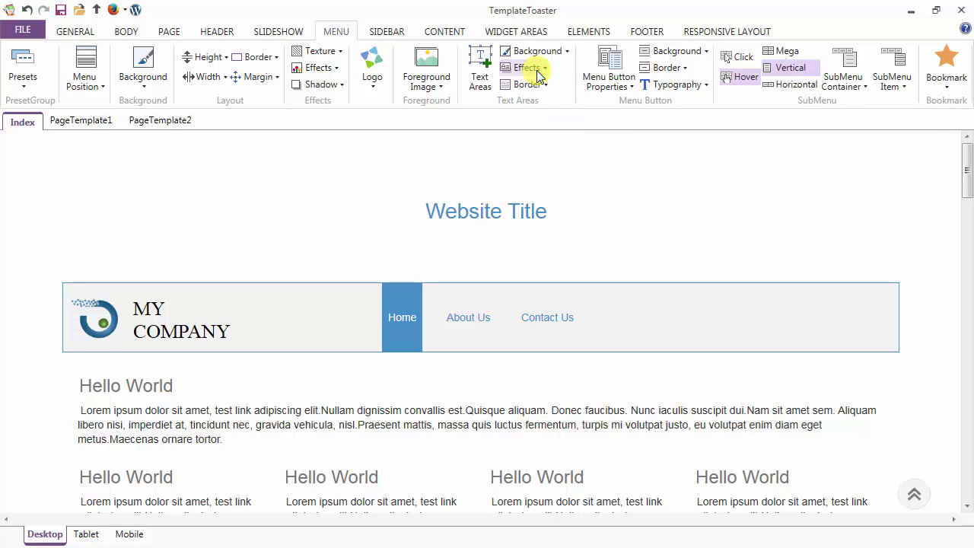
click(540, 84)
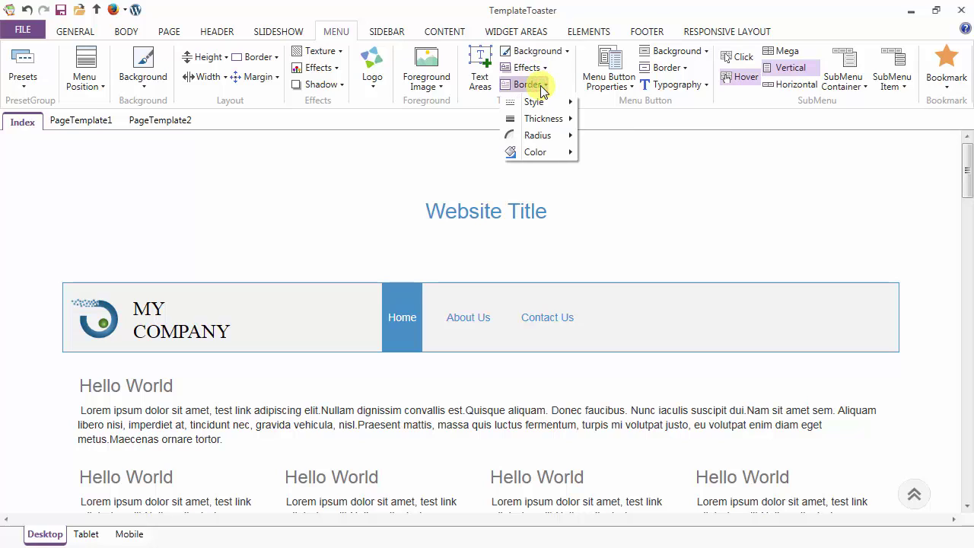
mouse_move(545, 106)
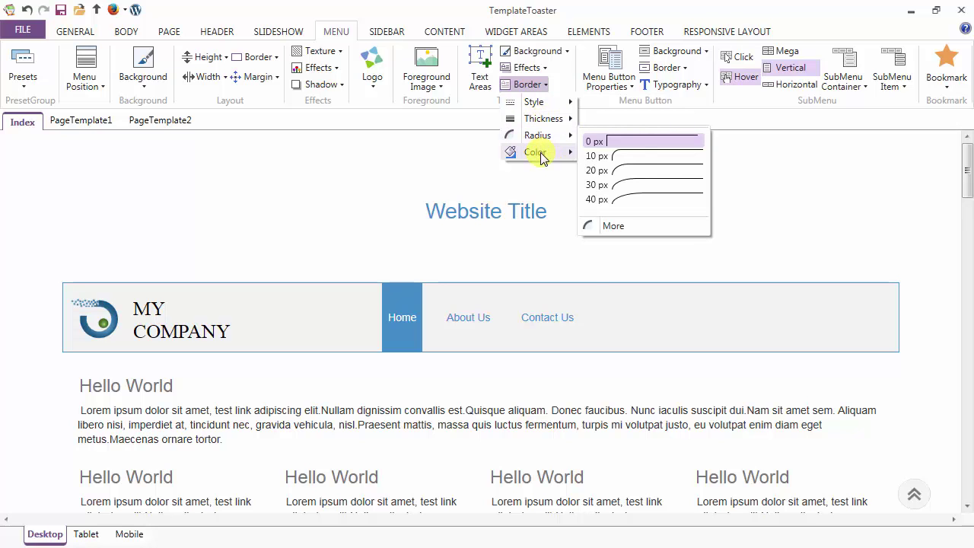
click(542, 85)
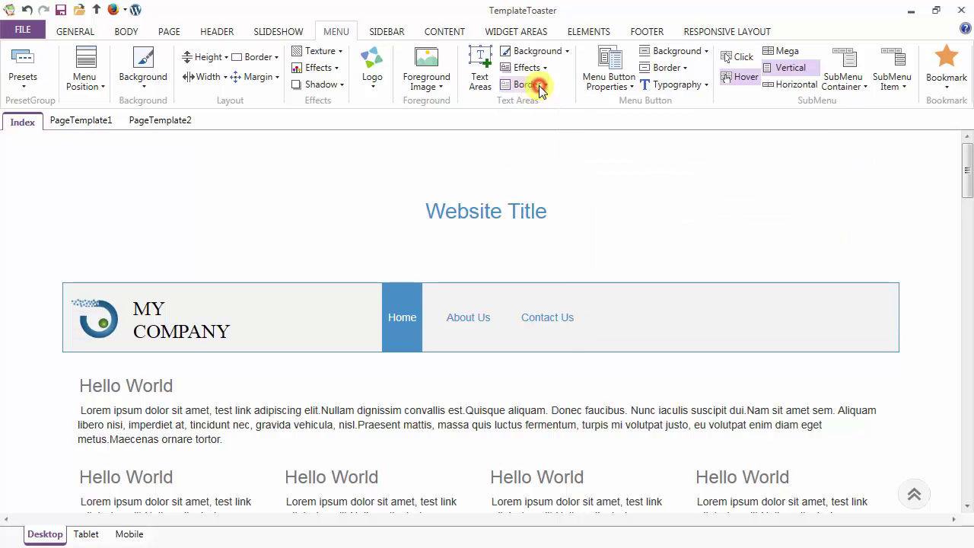
Step: Give the menu buttons a separator in the royal blue standard color with a thickness of 1 px
click(604, 67)
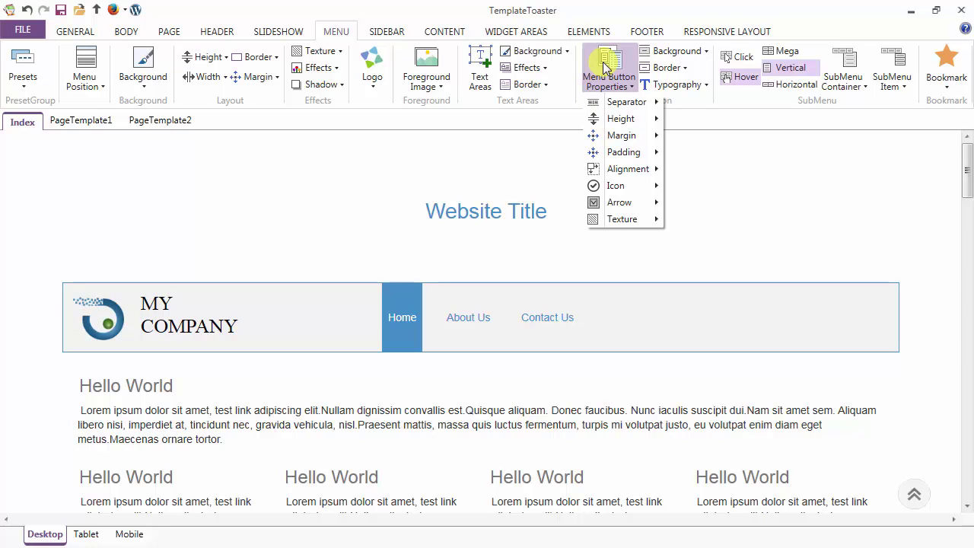
mouse_move(620, 106)
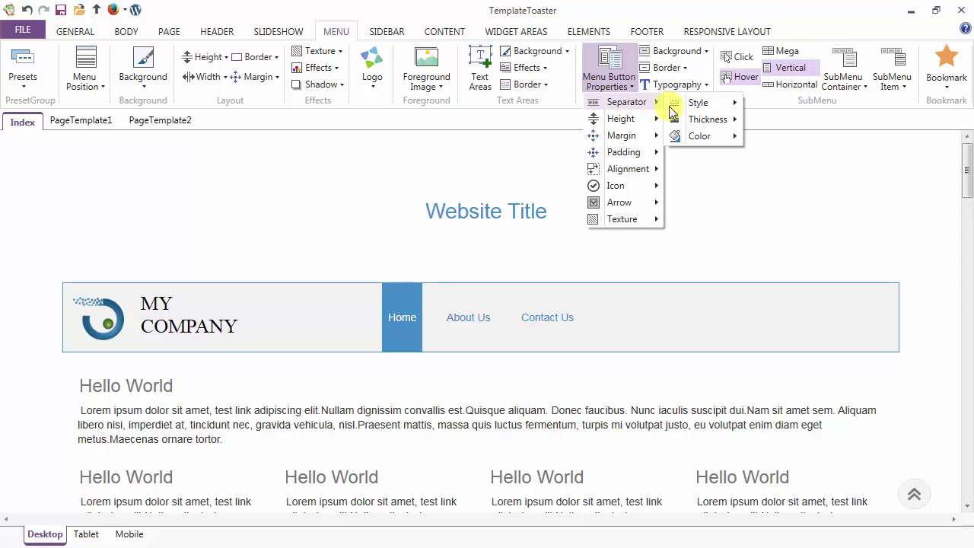
mouse_move(693, 110)
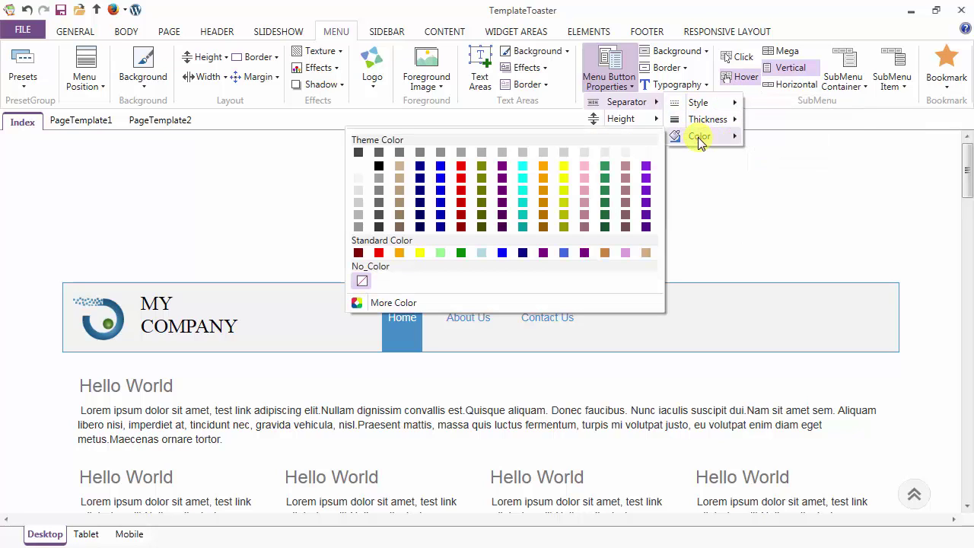
click(563, 255)
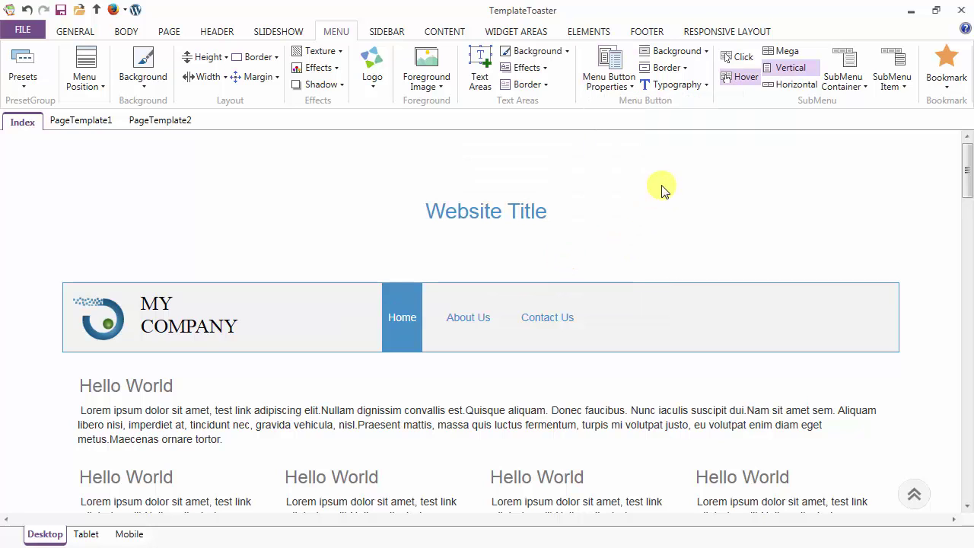
click(613, 70)
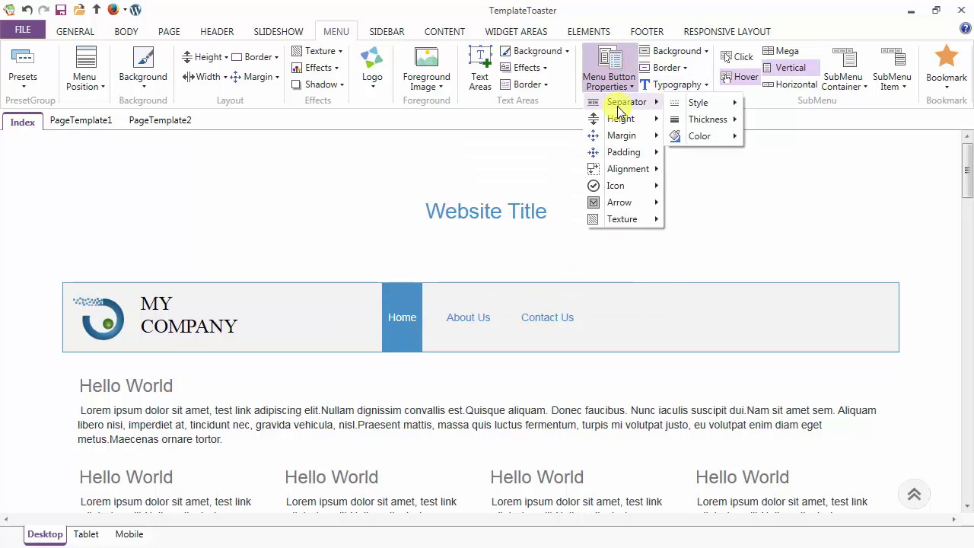
mouse_move(680, 124)
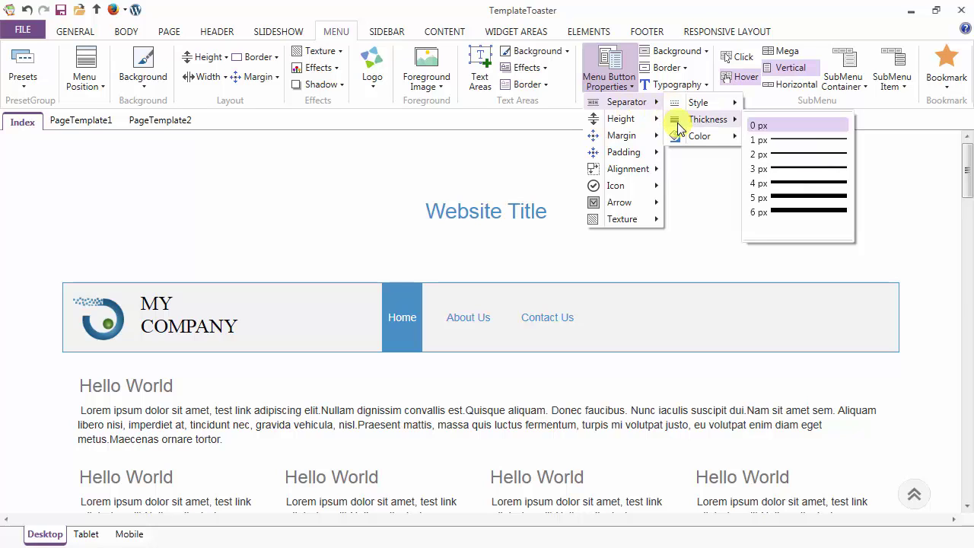
click(761, 127)
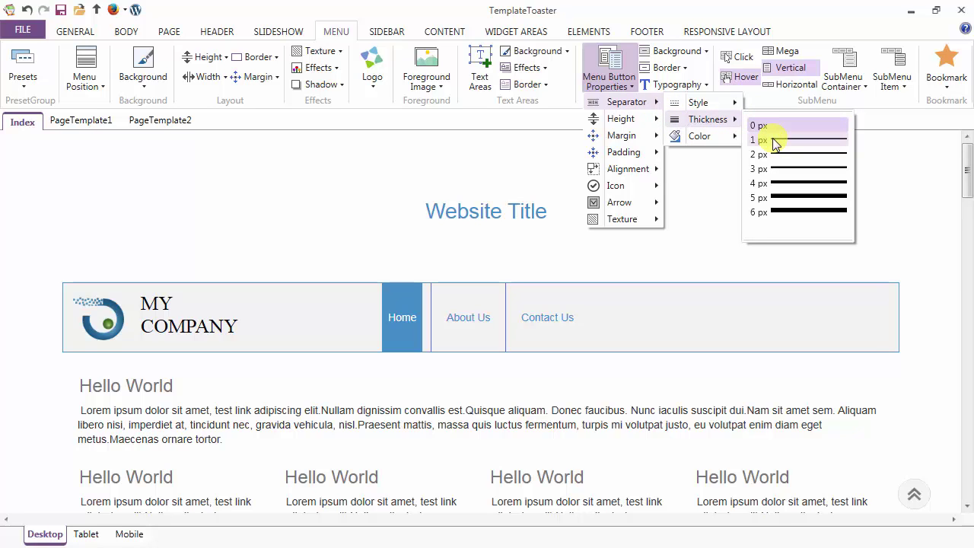
click(770, 140)
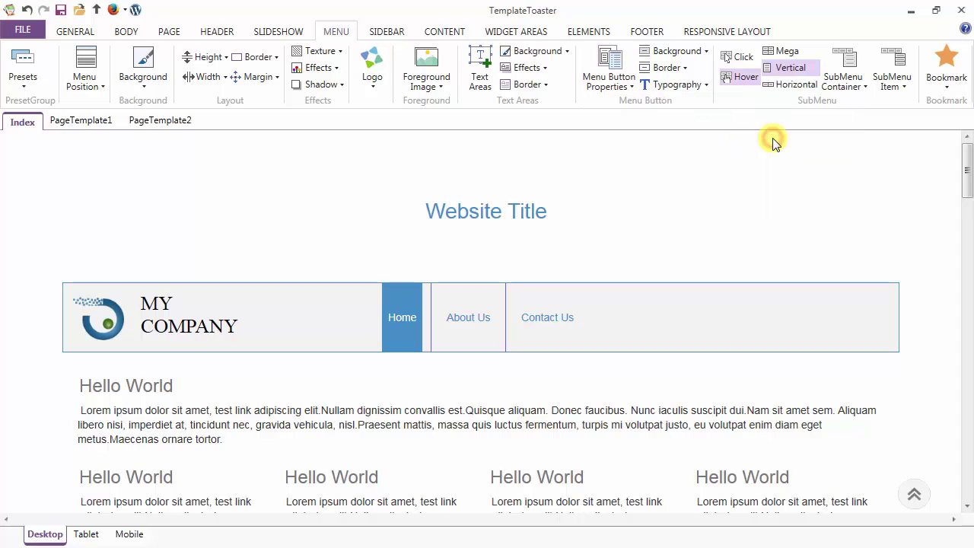
Step: Set the height of the menu buttons to 90 %
click(598, 73)
mouse_move(611, 121)
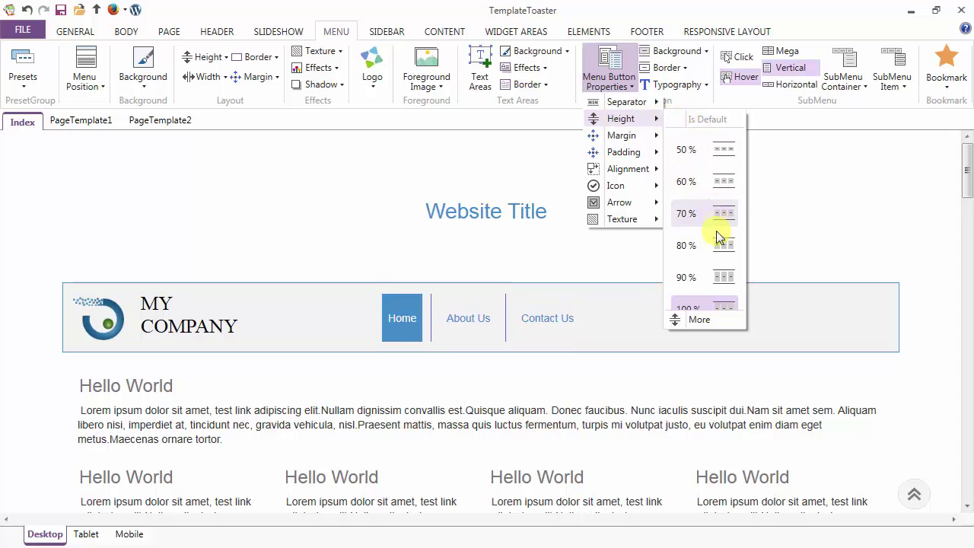
click(715, 277)
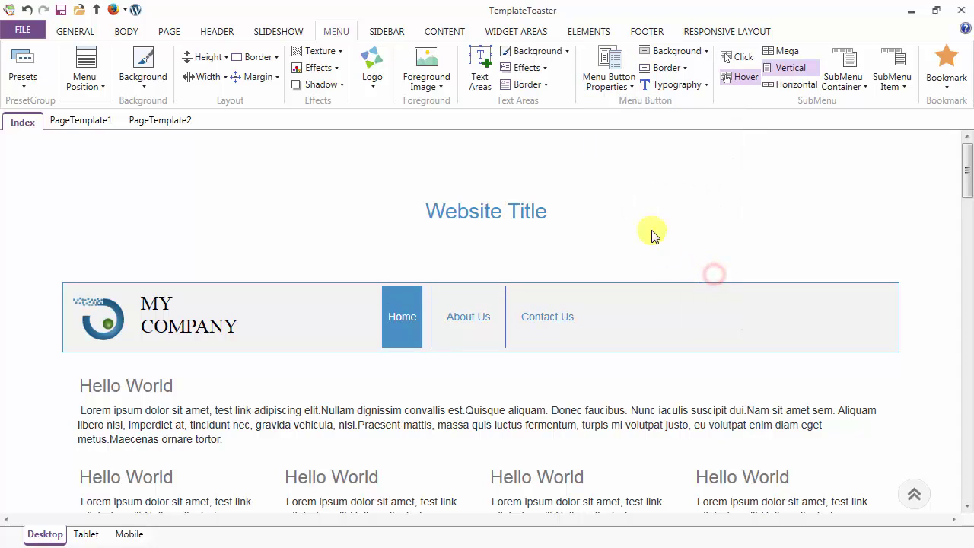
Step: Set custom left and right margins of 4 for the menu buttons
click(601, 73)
mouse_move(608, 137)
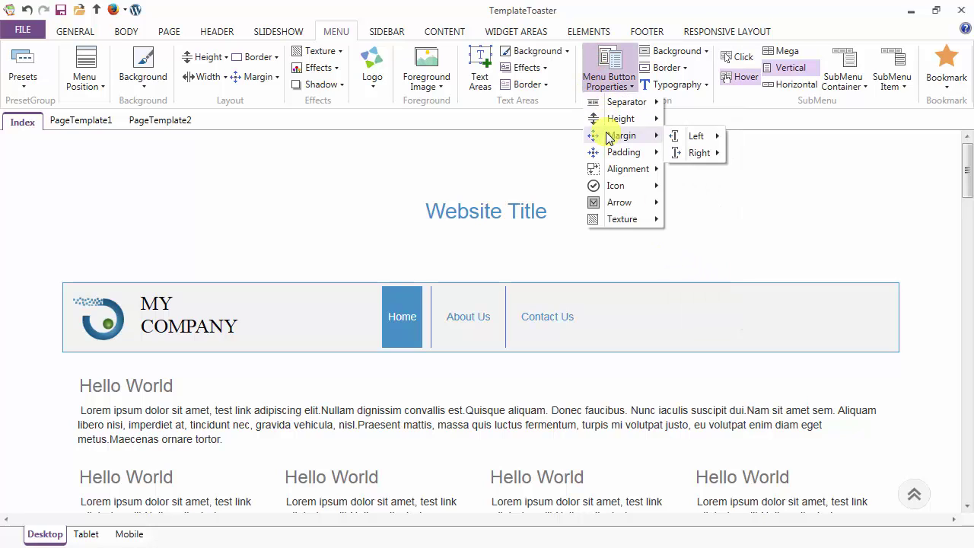
mouse_move(677, 137)
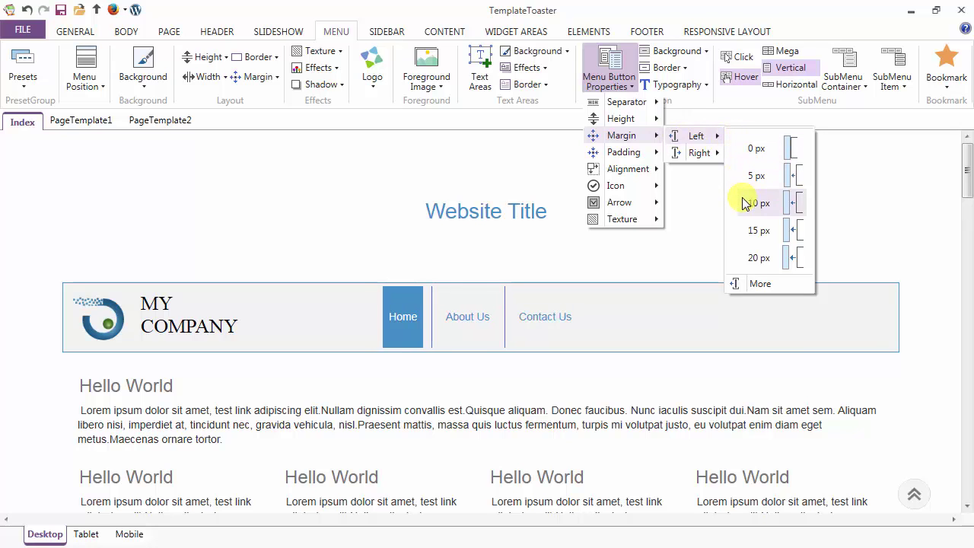
click(757, 283)
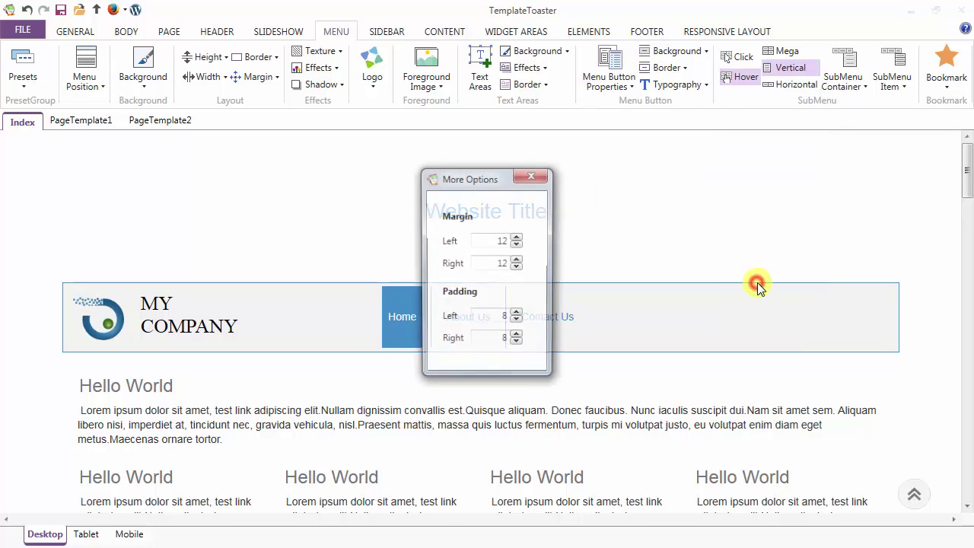
click(501, 242)
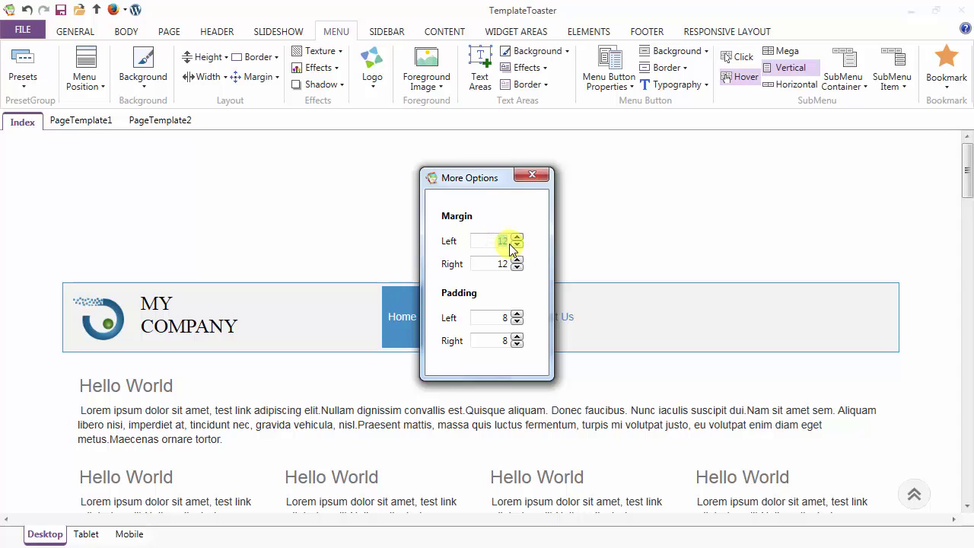
text(4)
click(499, 263)
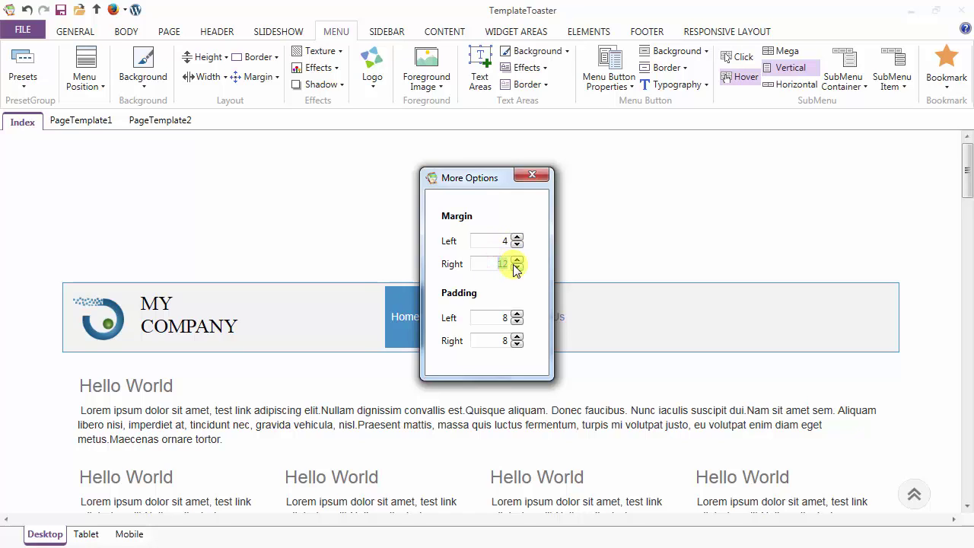
text(4)
Step: Set the left and right padding of the menu buttons to 30 and close the options dialog
click(500, 318)
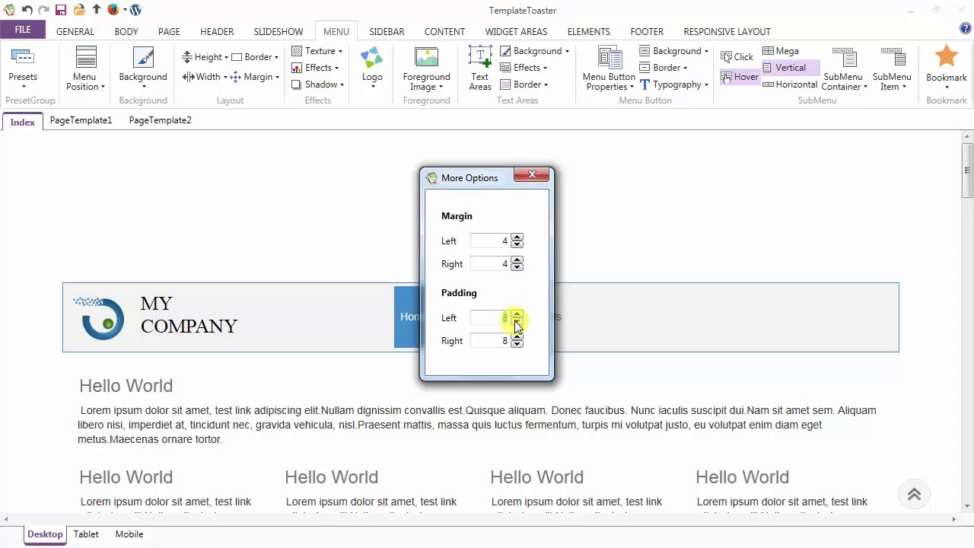
click(502, 340)
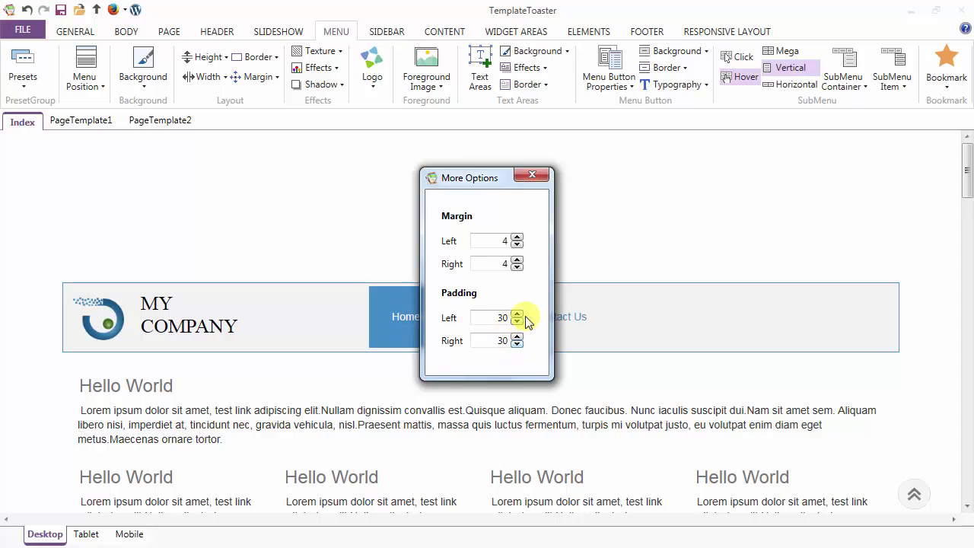
click(537, 176)
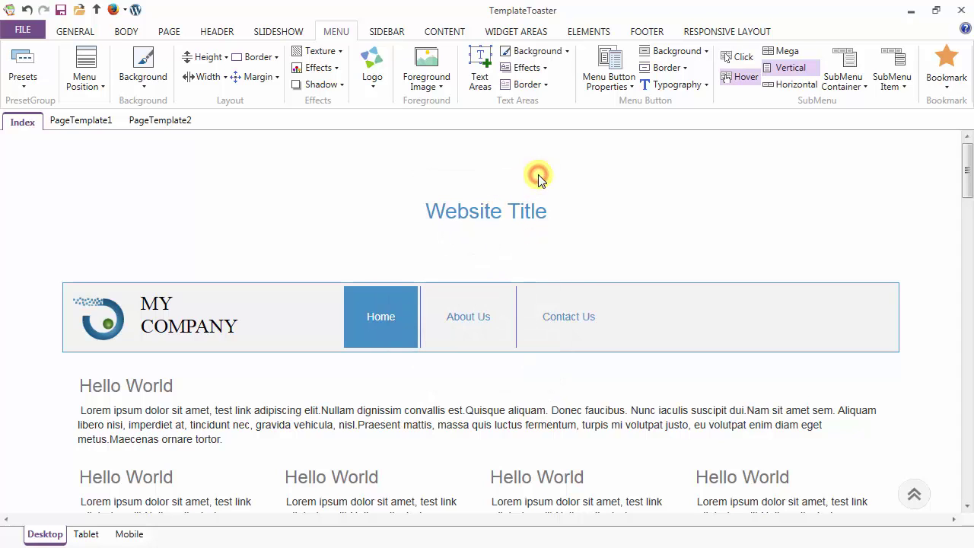
Step: Align the menu buttons horizontally to the right of the menu bar
click(608, 78)
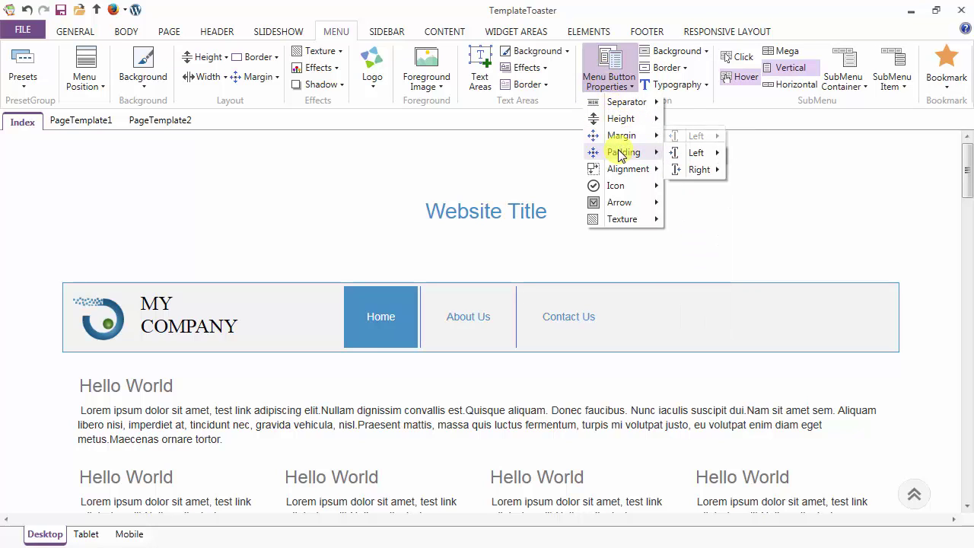
mouse_move(620, 175)
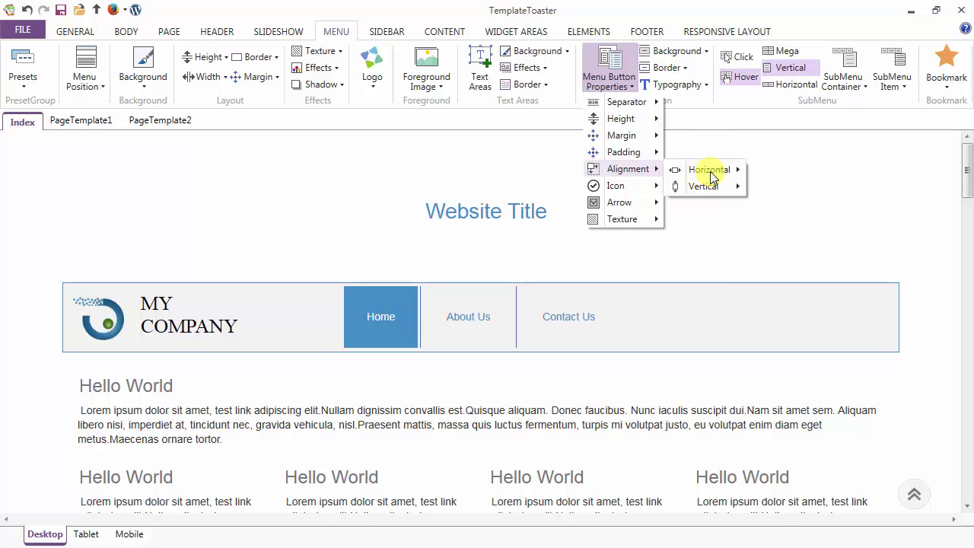
mouse_move(711, 175)
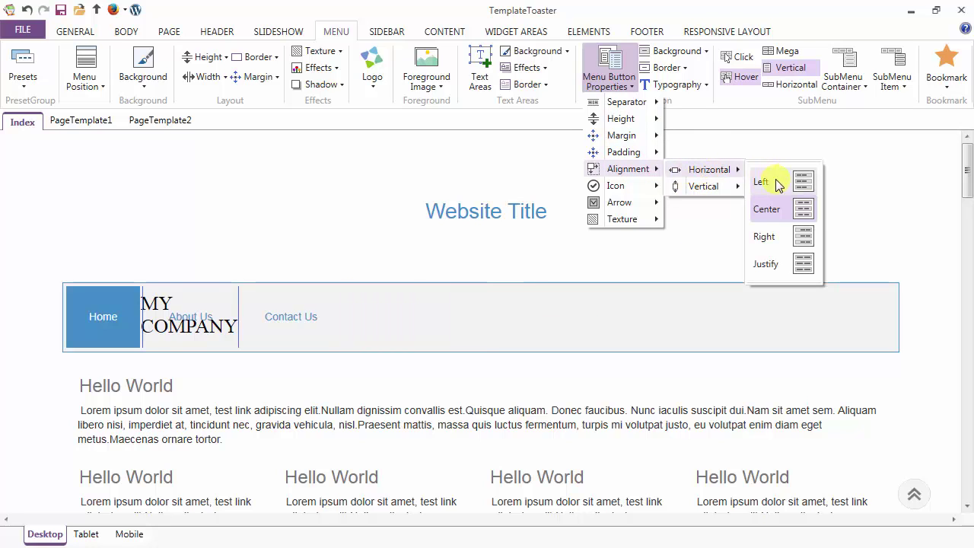
click(774, 237)
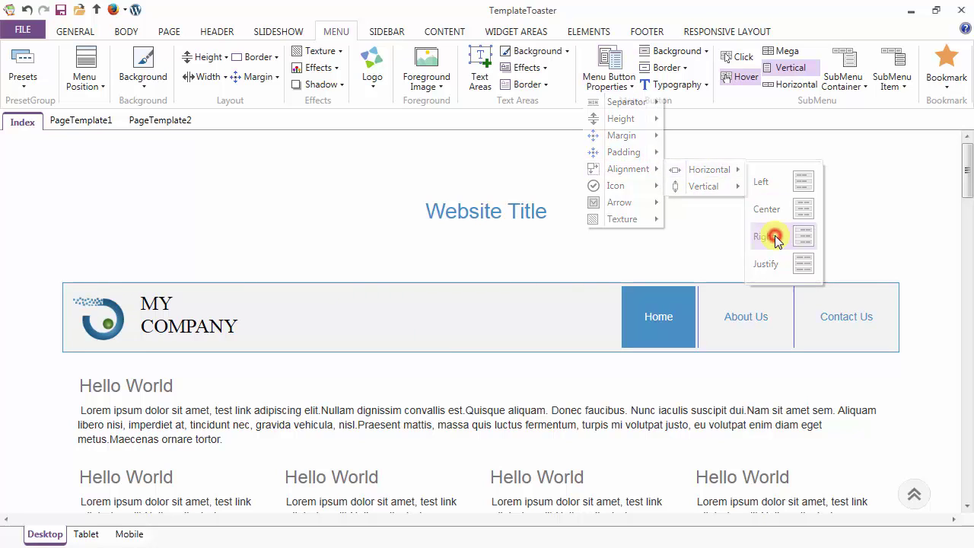
Step: Give the menu buttons' arrow a border thickness of 1 px and check it on the About Us button
click(610, 77)
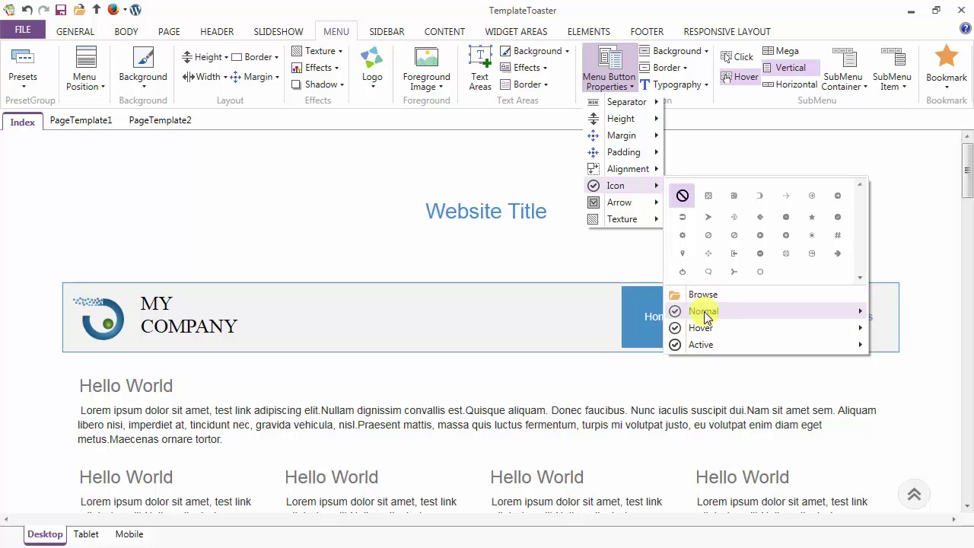
mouse_move(703, 313)
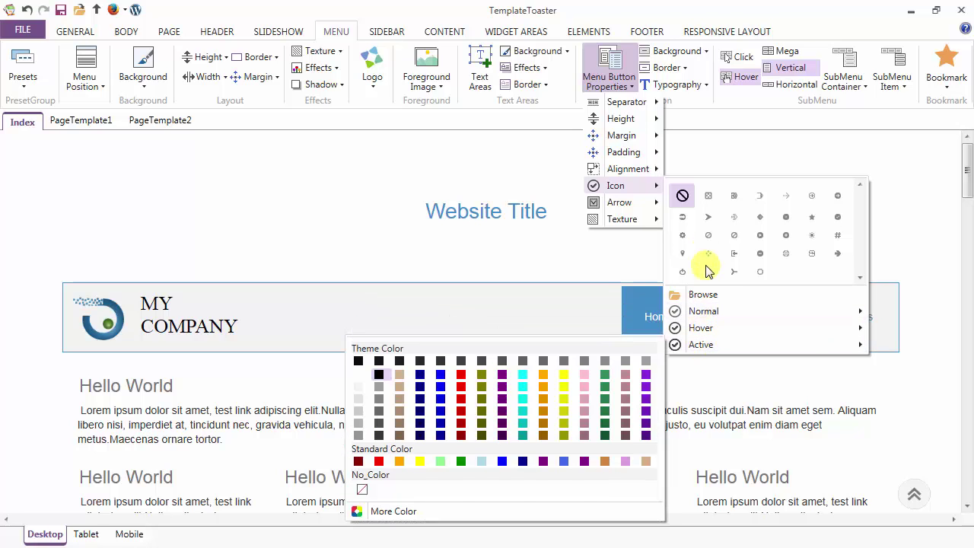
mouse_move(629, 203)
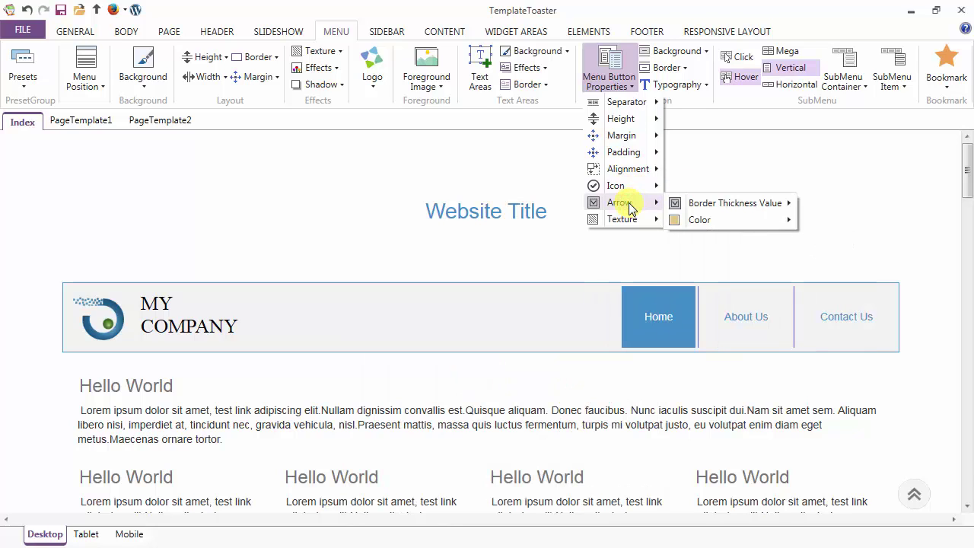
mouse_move(742, 203)
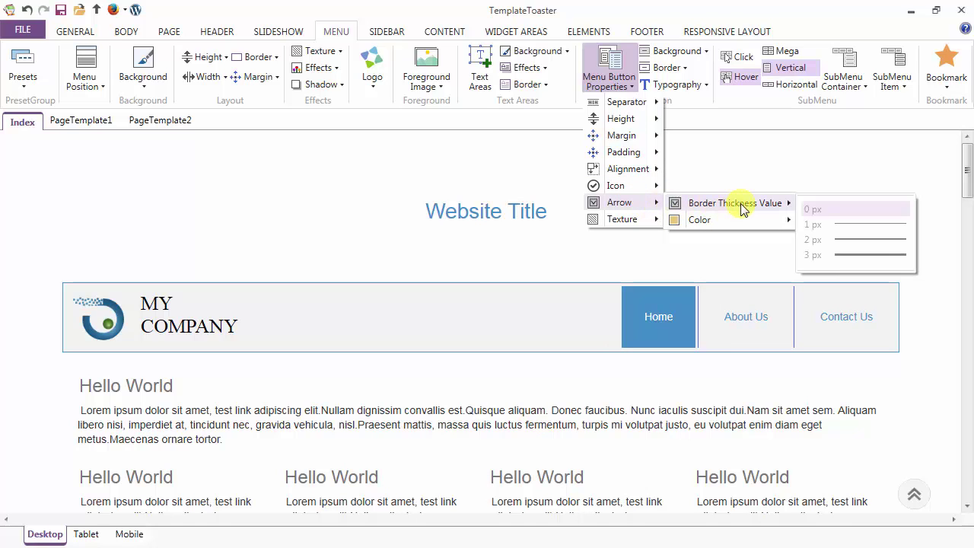
click(842, 224)
mouse_move(789, 327)
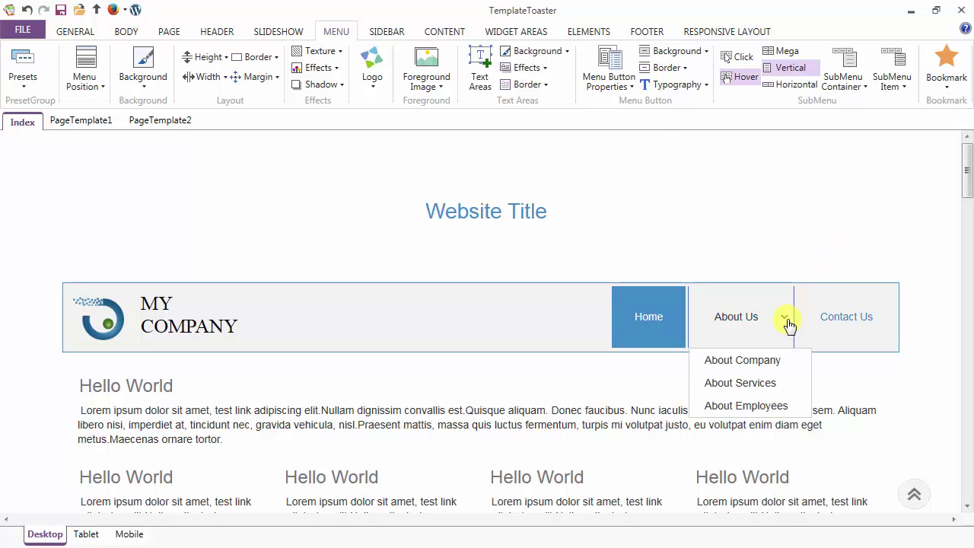
Step: Set the normal color of the menu buttons' arrow to the royal blue standard color
click(607, 81)
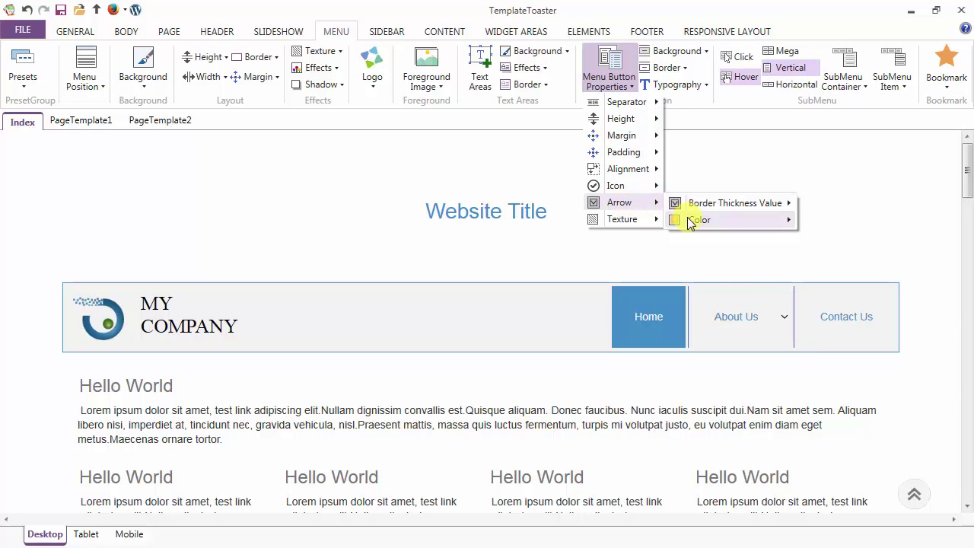
mouse_move(690, 220)
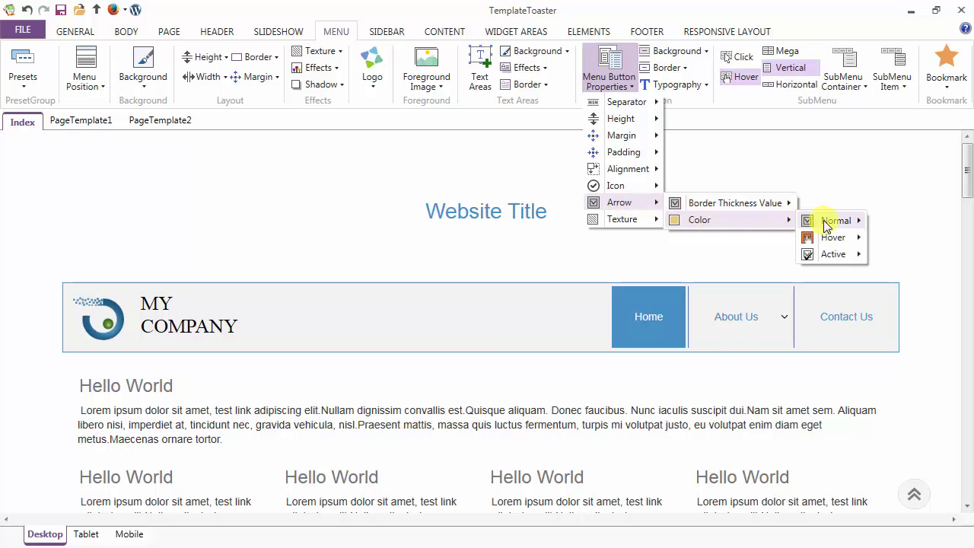
mouse_move(824, 222)
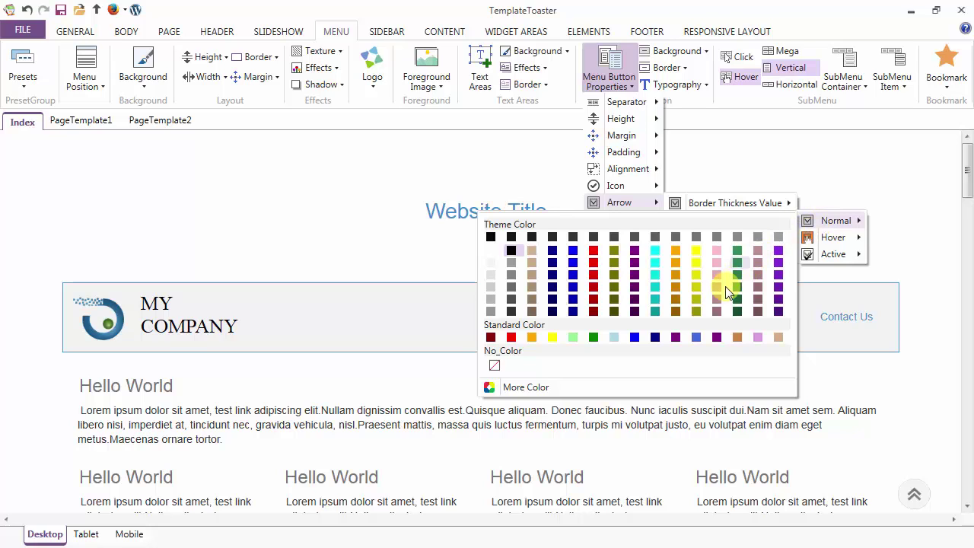
click(696, 337)
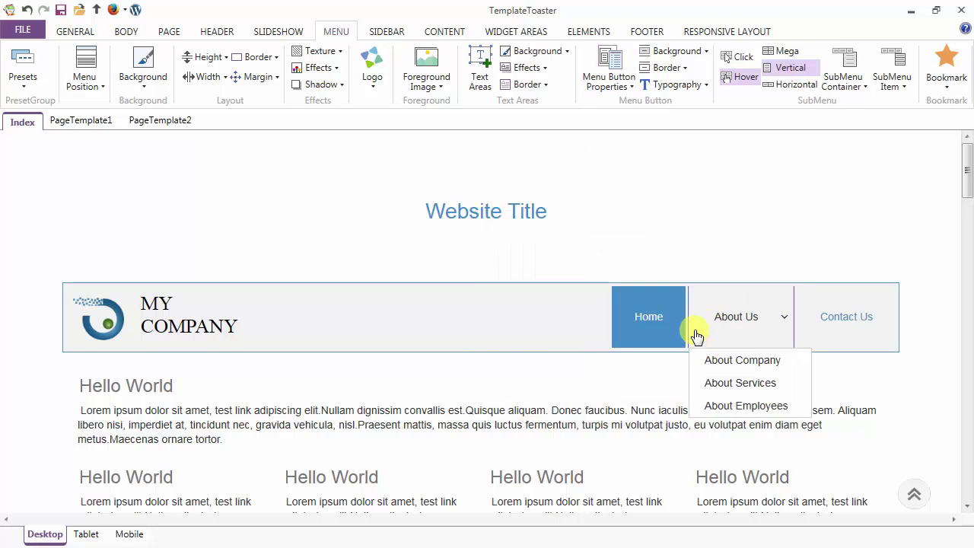
Step: Set the hover color of the menu buttons' arrow to the white theme color
click(606, 66)
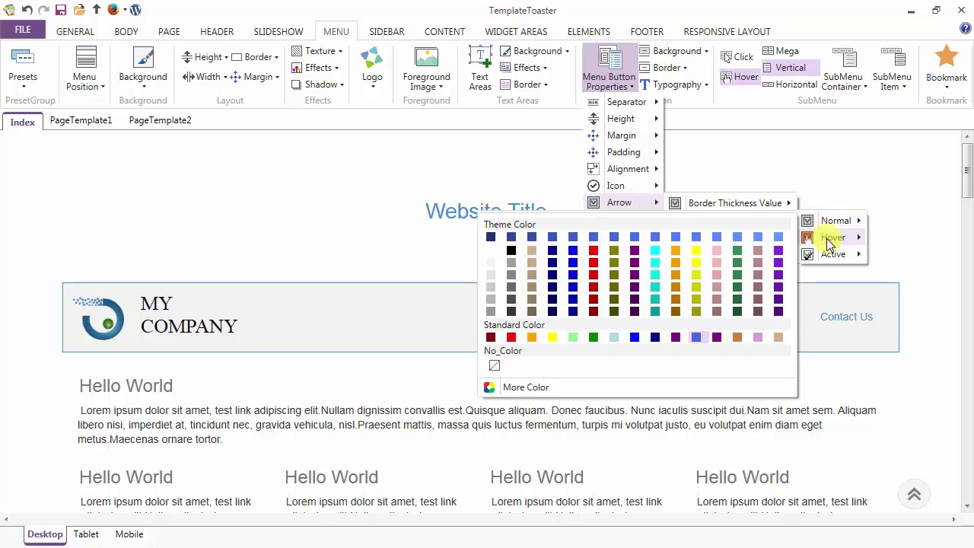
mouse_move(829, 243)
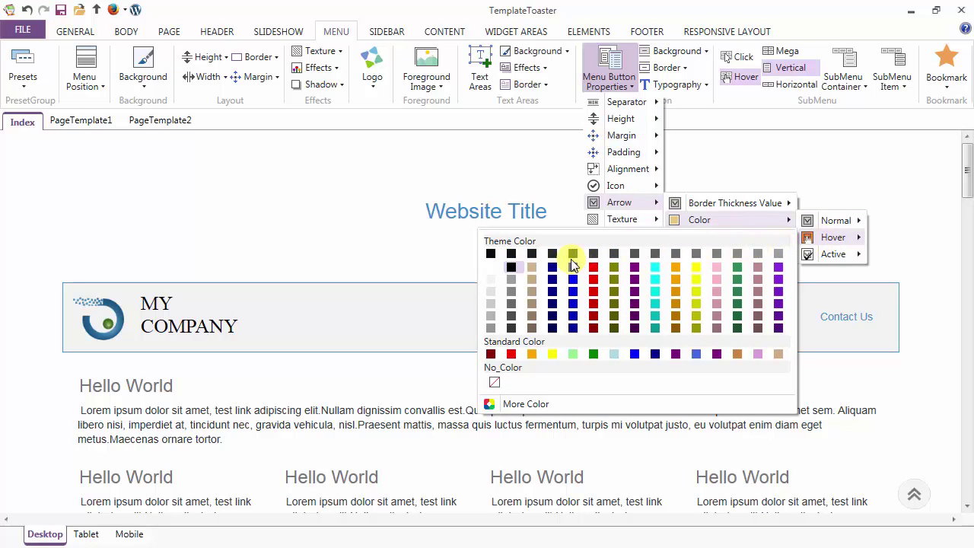
click(490, 269)
click(608, 72)
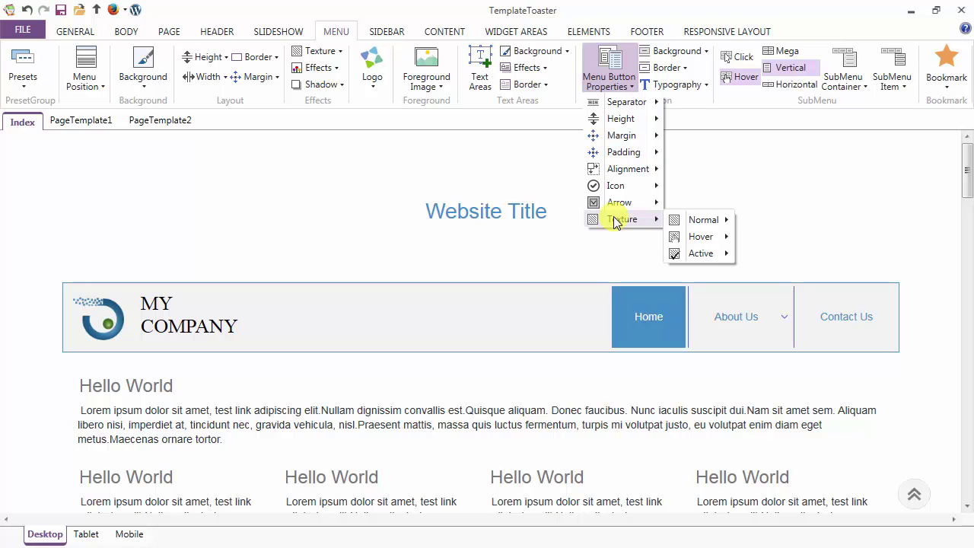
mouse_move(696, 249)
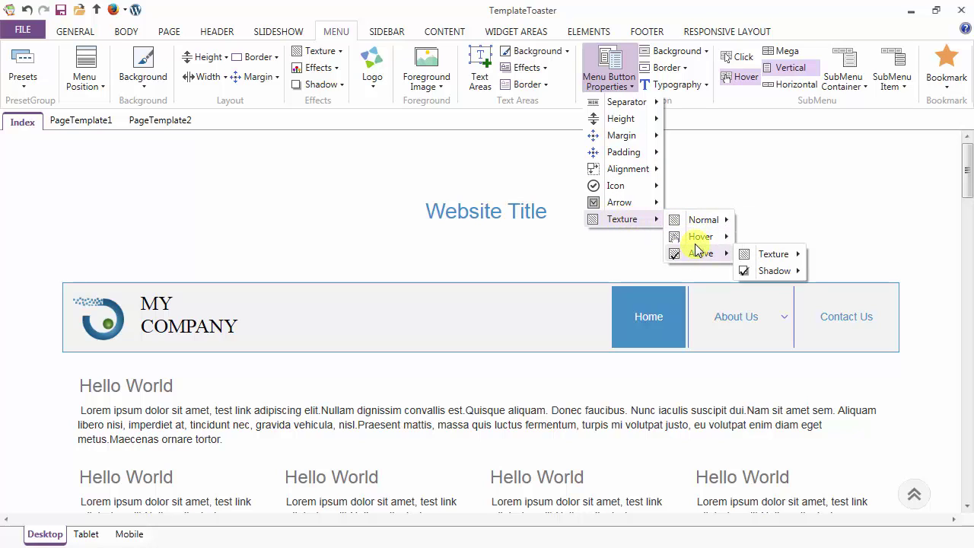
click(610, 74)
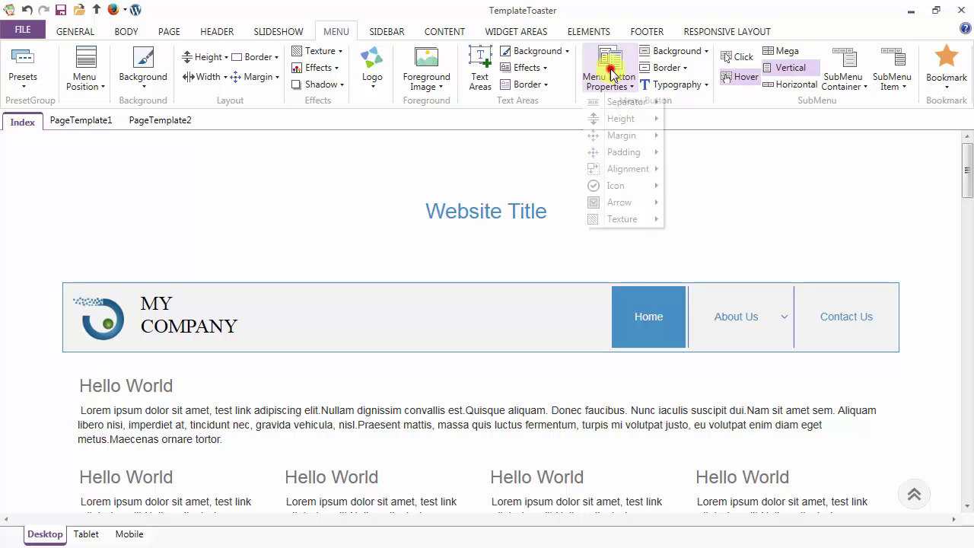
Step: Set the menu buttons' hover background to the blue #428BCA sampled from the Home button with the eyedropper
click(672, 59)
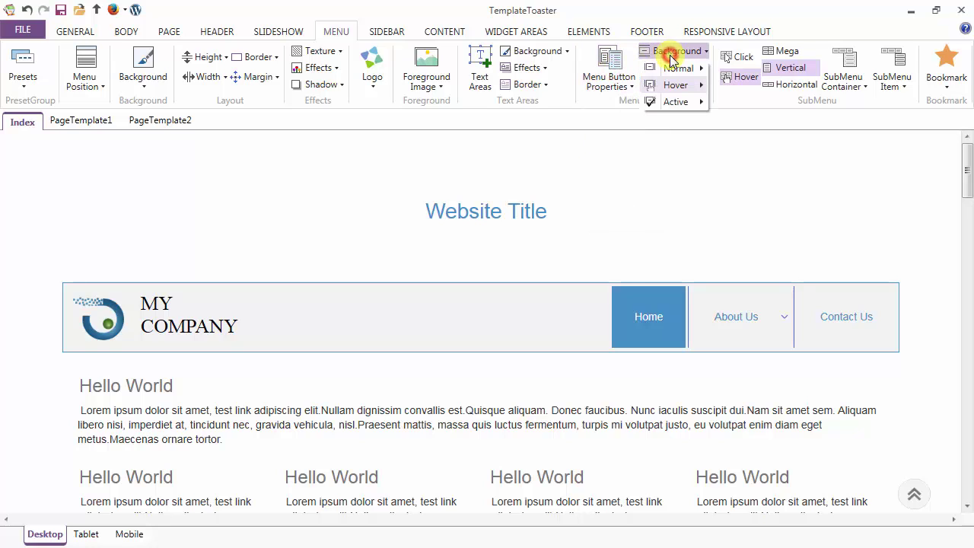
mouse_move(669, 69)
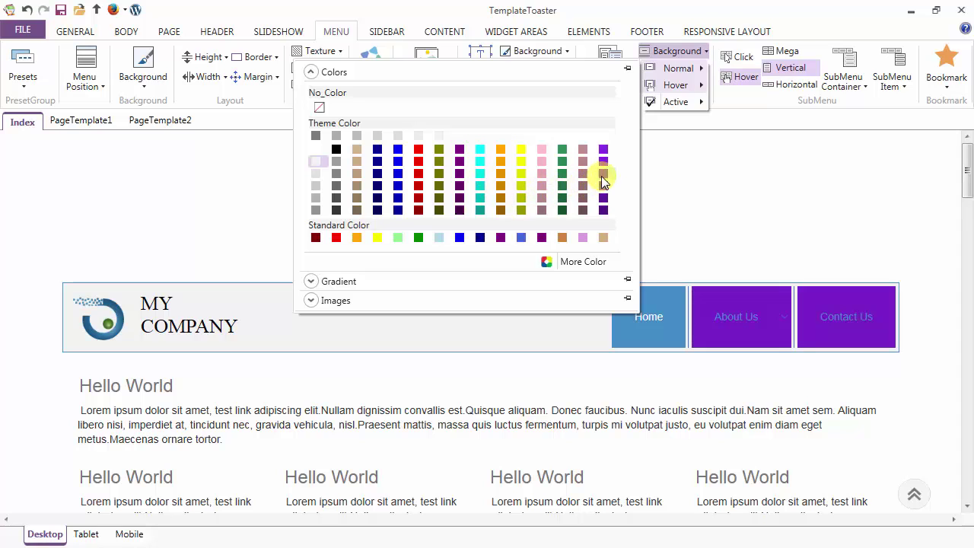
mouse_move(672, 90)
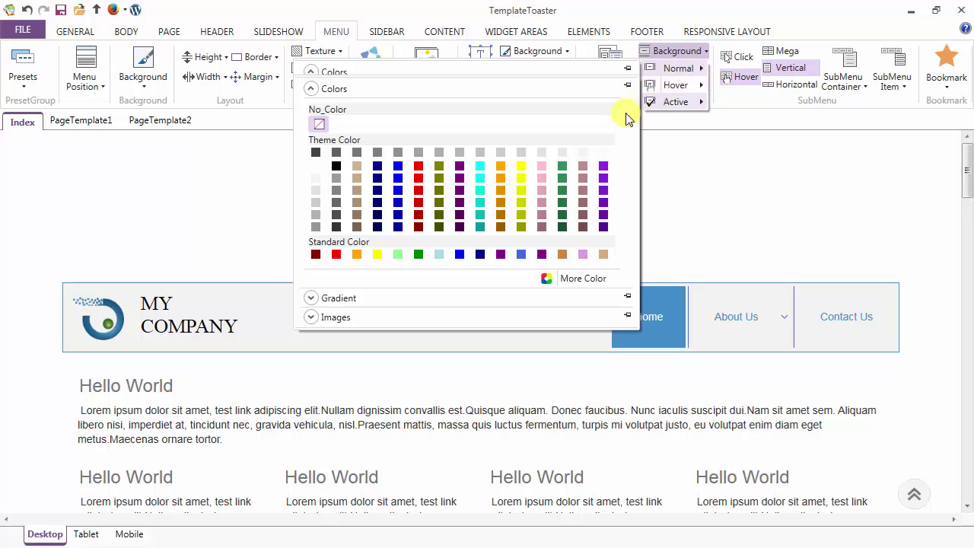
click(571, 278)
drag(580, 162, 440, 169)
click(410, 201)
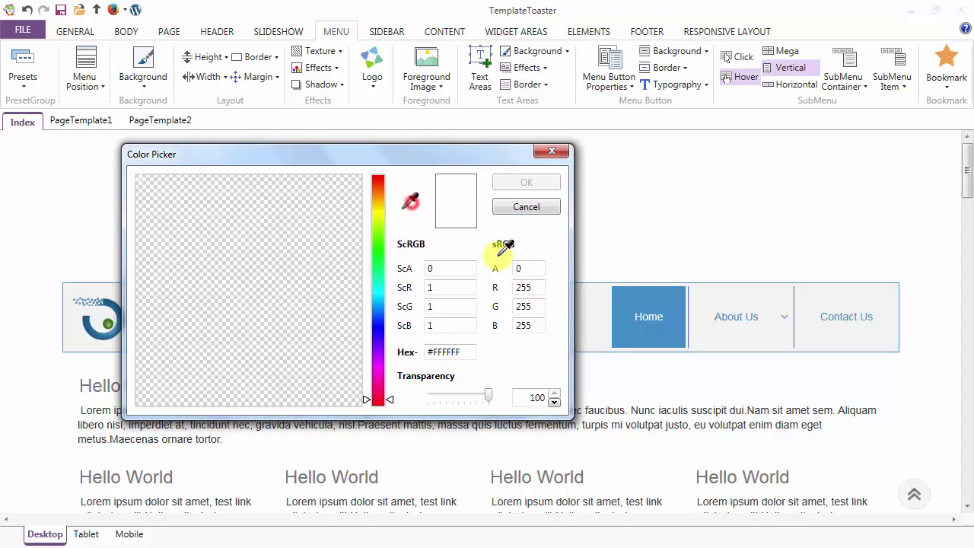
click(620, 304)
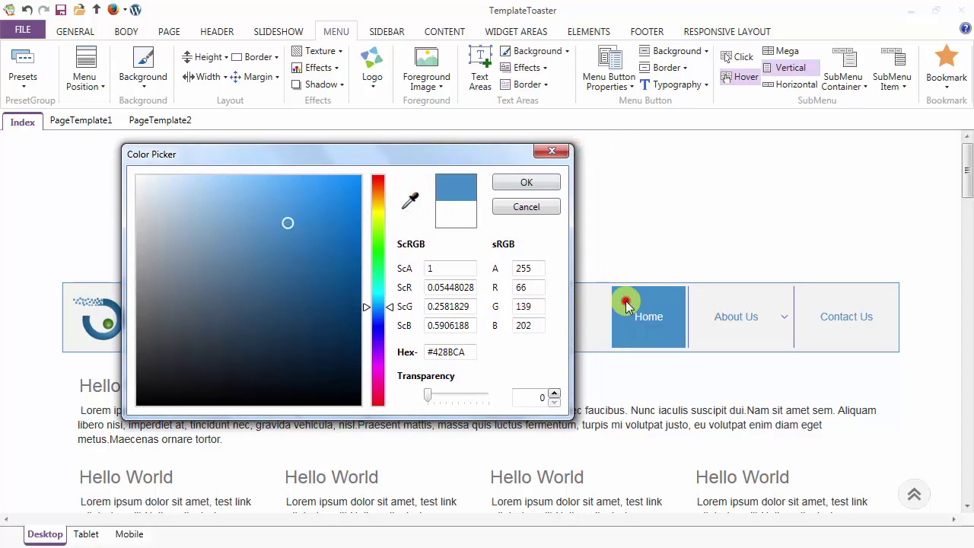
click(532, 179)
mouse_move(727, 334)
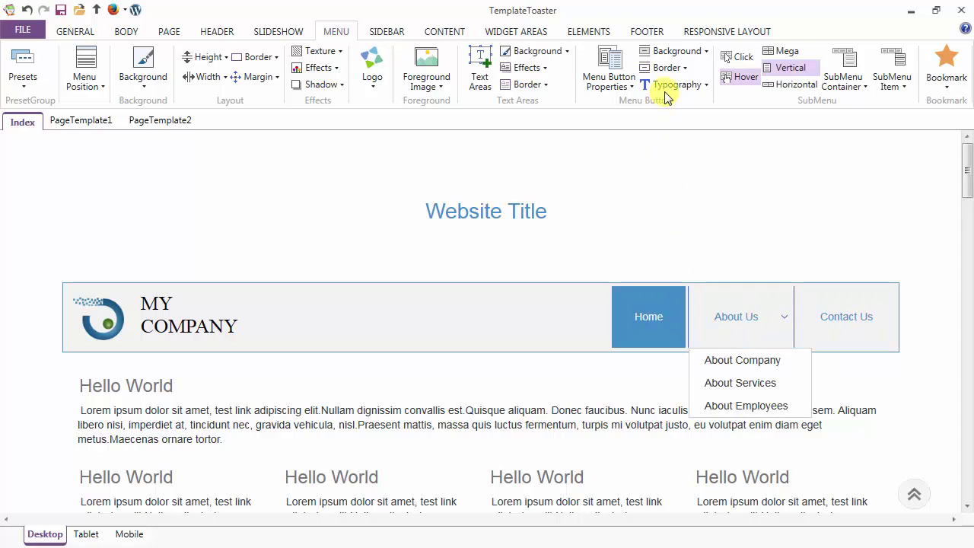
click(685, 53)
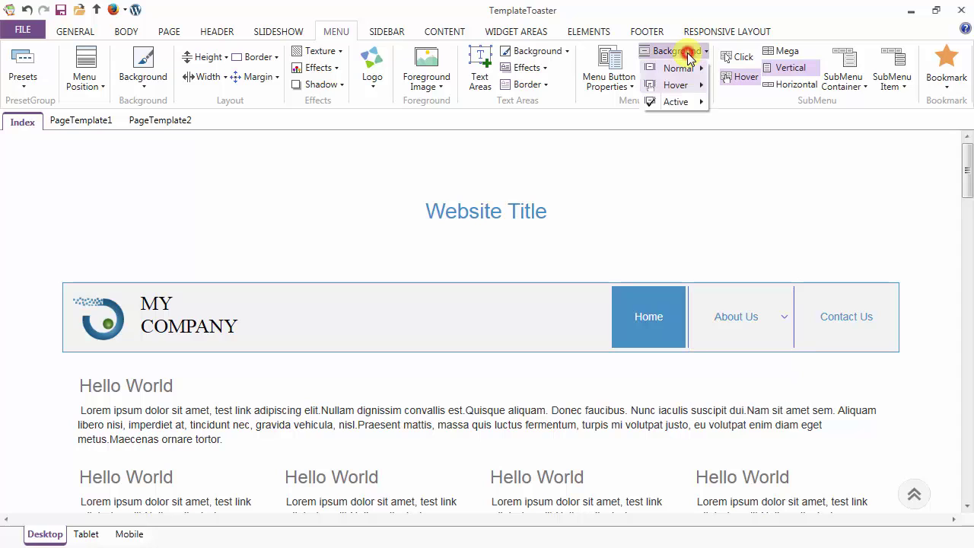
click(681, 102)
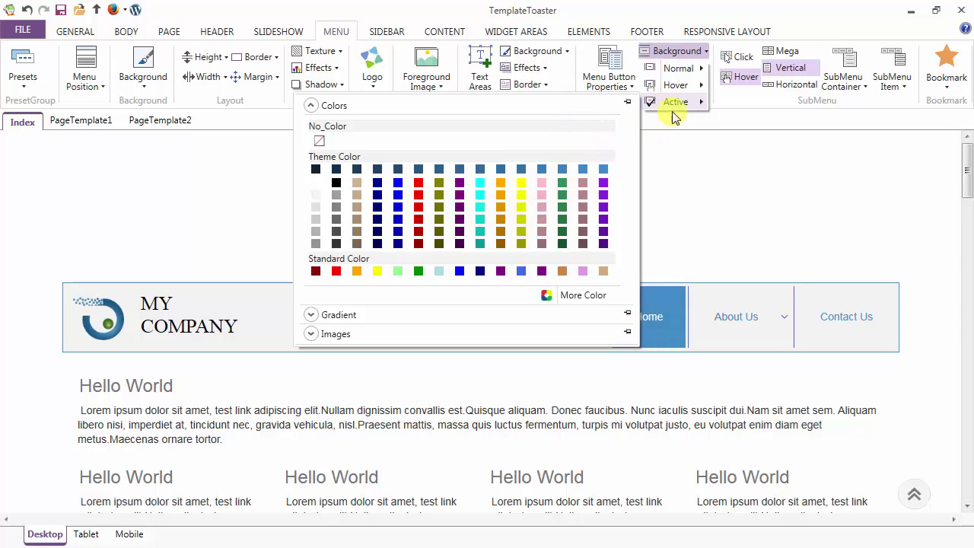
click(680, 51)
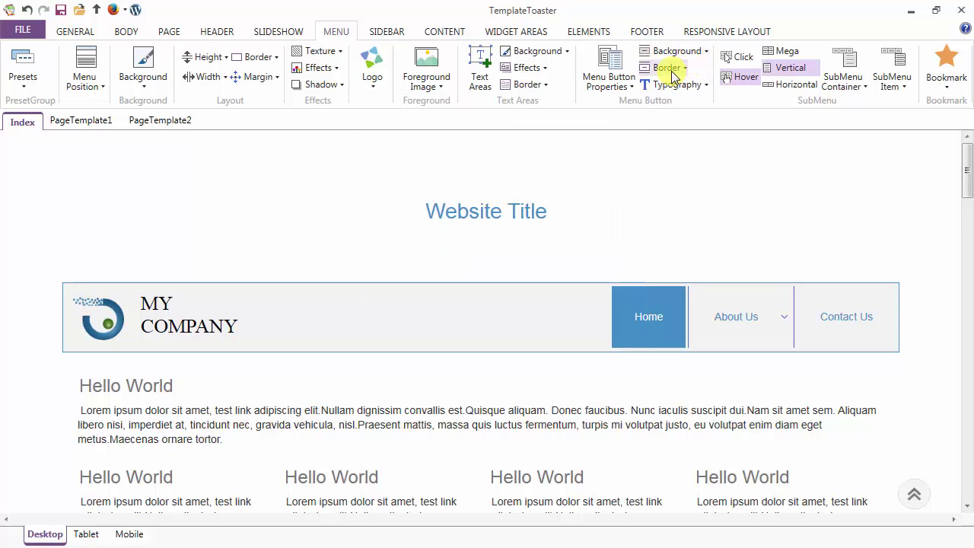
click(673, 70)
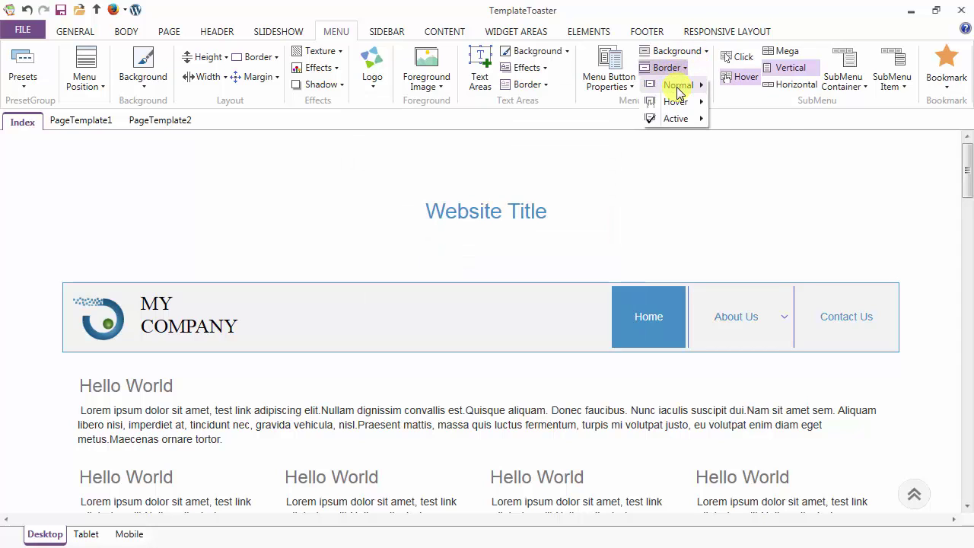
click(673, 70)
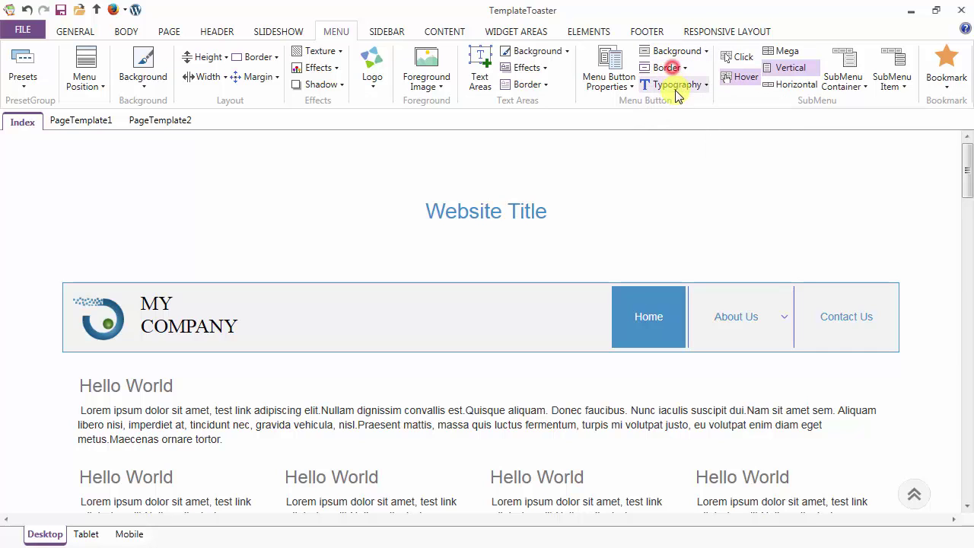
Step: Set the menu buttons' hover text color to the white theme color and check it on the other buttons
click(675, 89)
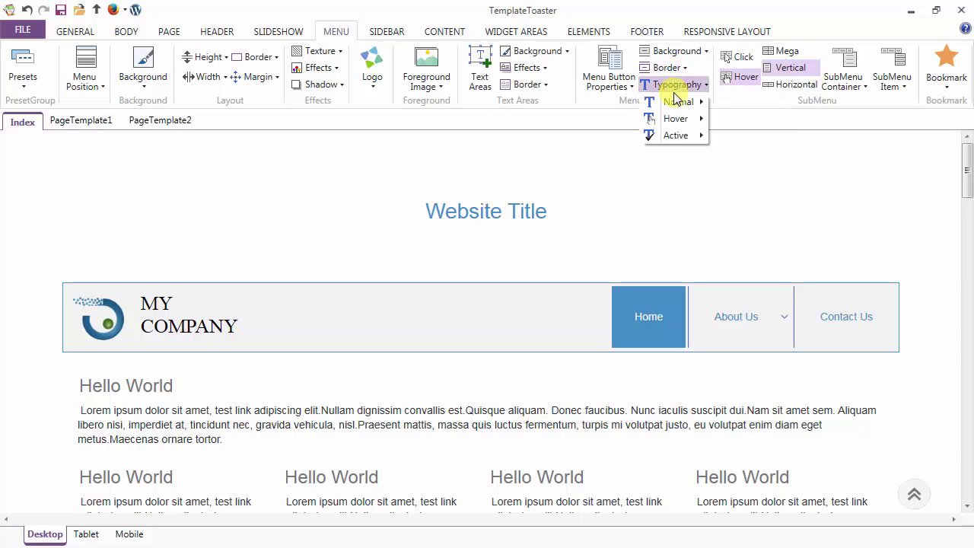
mouse_move(677, 124)
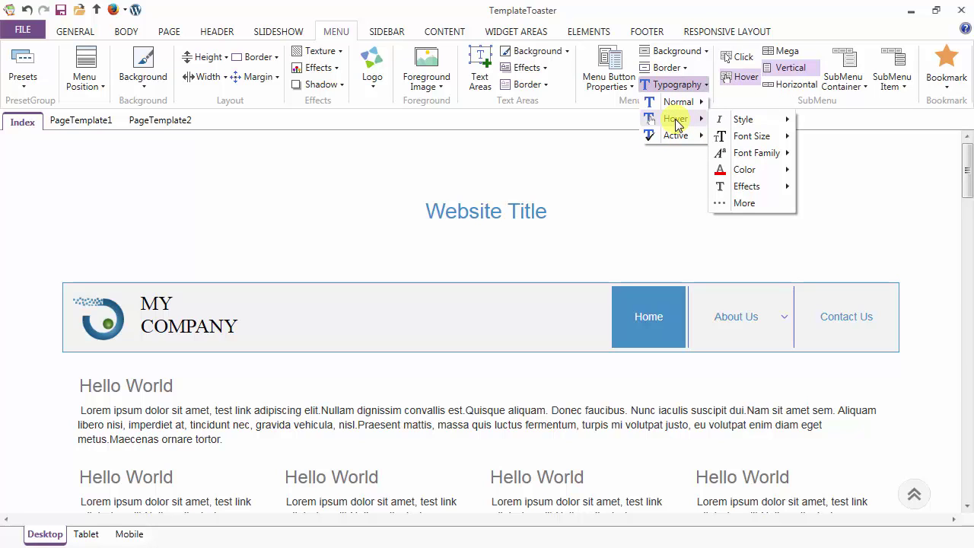
mouse_move(732, 175)
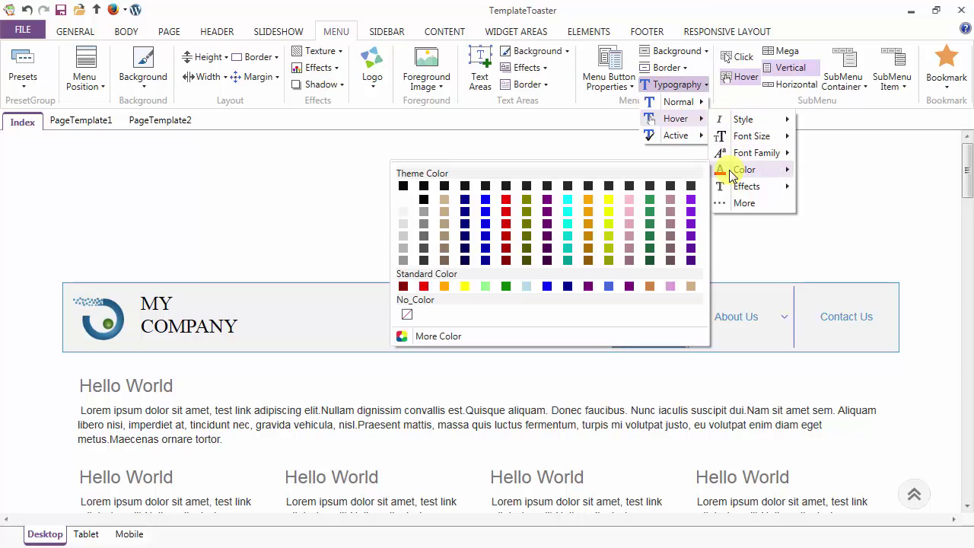
click(403, 205)
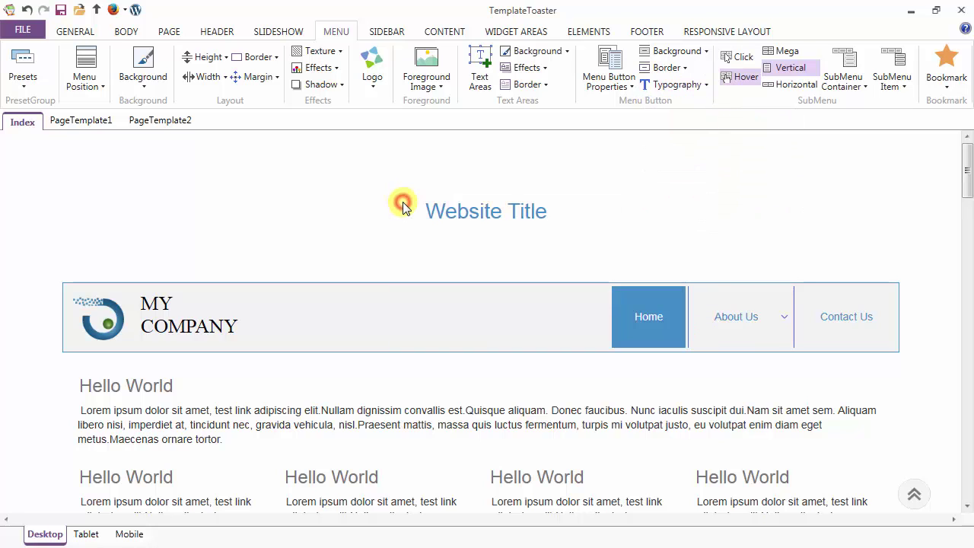
mouse_move(743, 315)
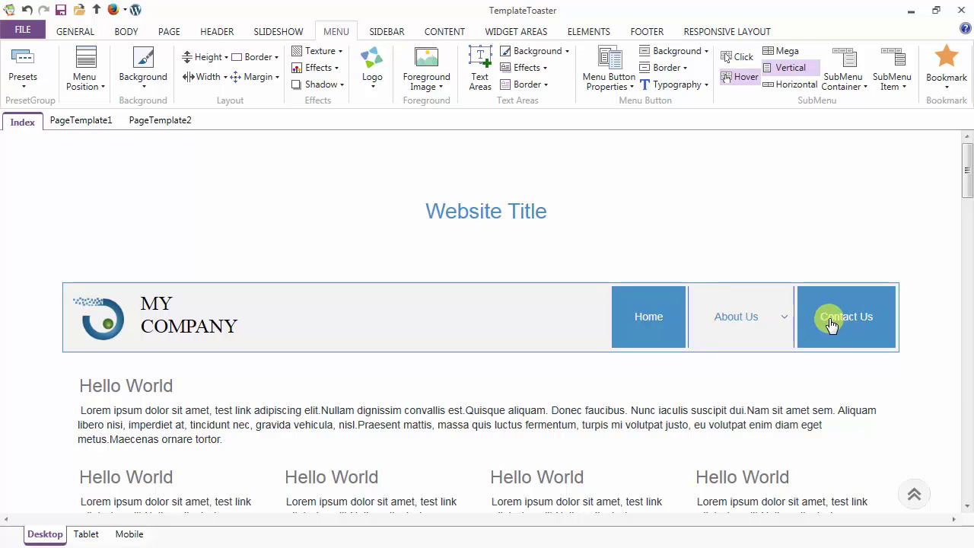
click(763, 324)
Step: Try opening the About Us submenu with the Click trigger, switch it back to Hover and check the nested submenu items
click(737, 59)
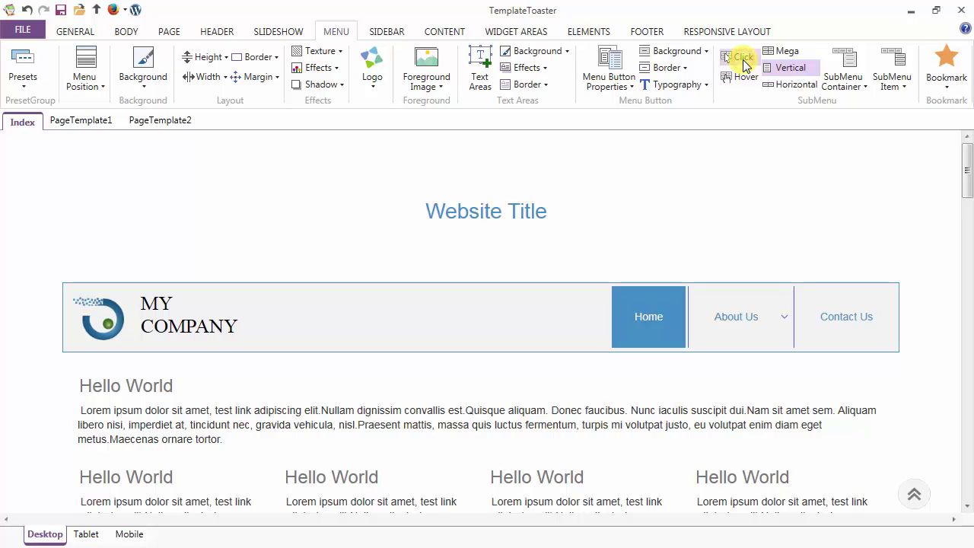
click(741, 318)
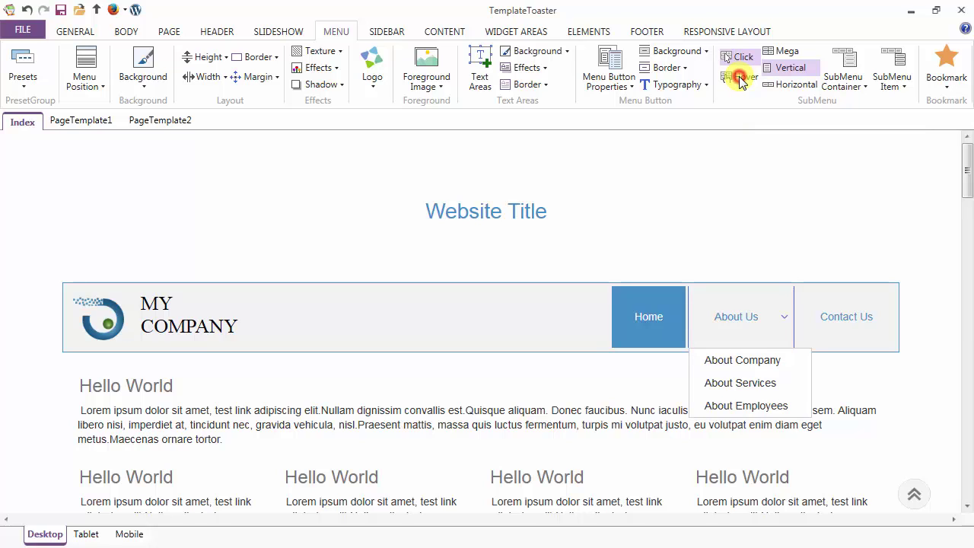
click(740, 79)
mouse_move(737, 316)
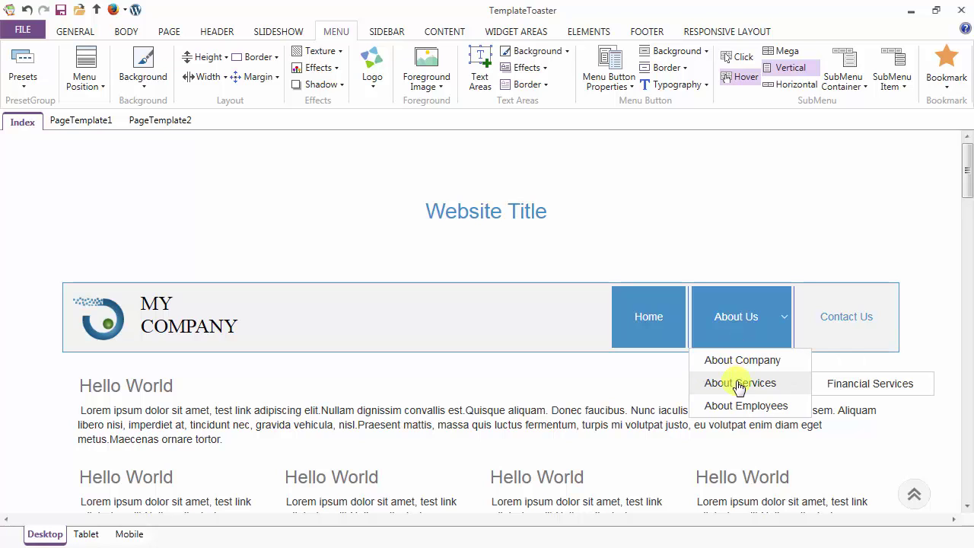
mouse_move(738, 400)
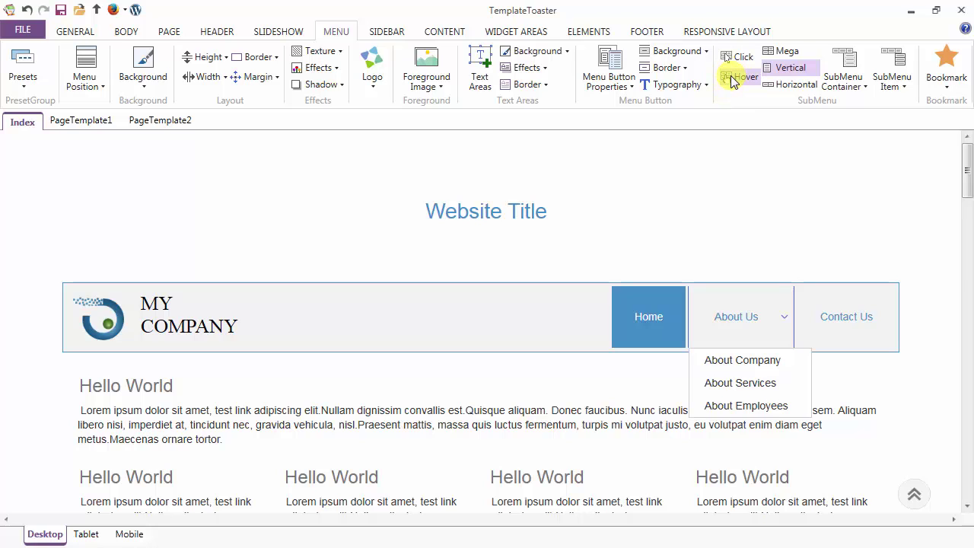
Step: Try the Mega submenu layout on About Us and switch back to Vertical
click(779, 52)
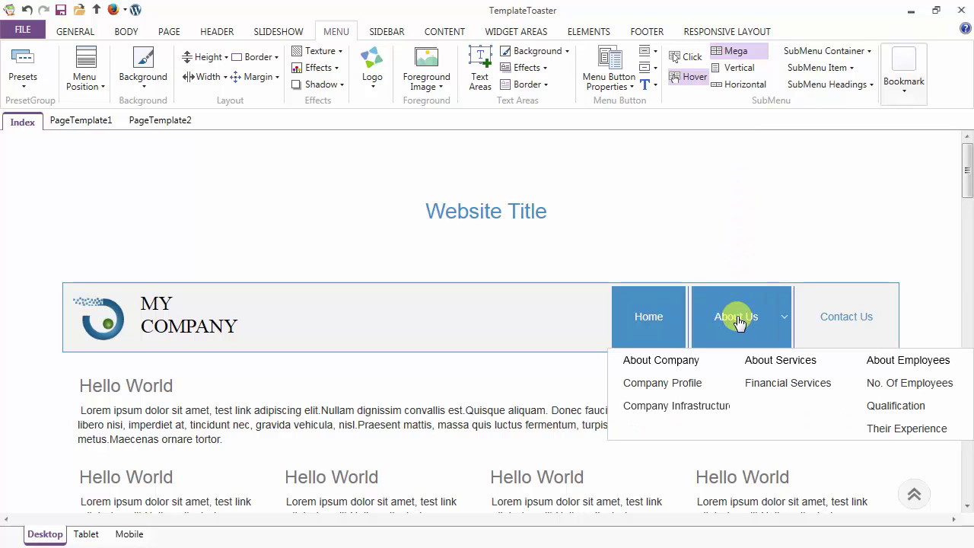
click(729, 71)
mouse_move(729, 314)
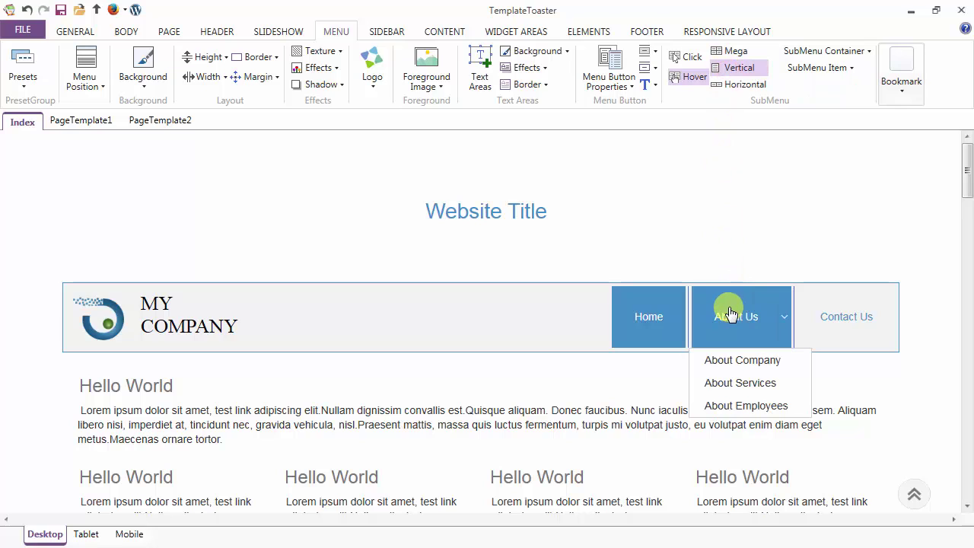
Step: Preview the About Us submenu in the Horizontal layout and return it to the Vertical layout
click(735, 87)
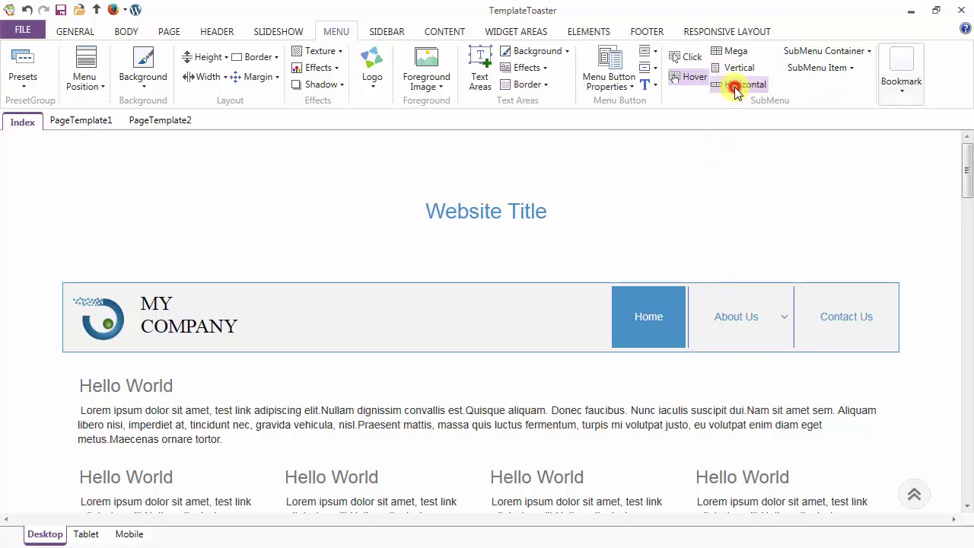
mouse_move(735, 315)
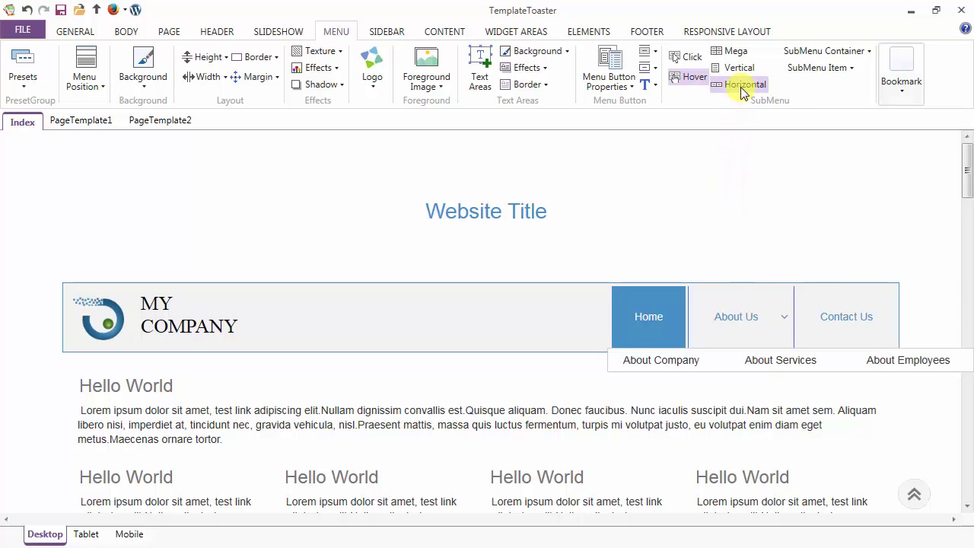
click(739, 68)
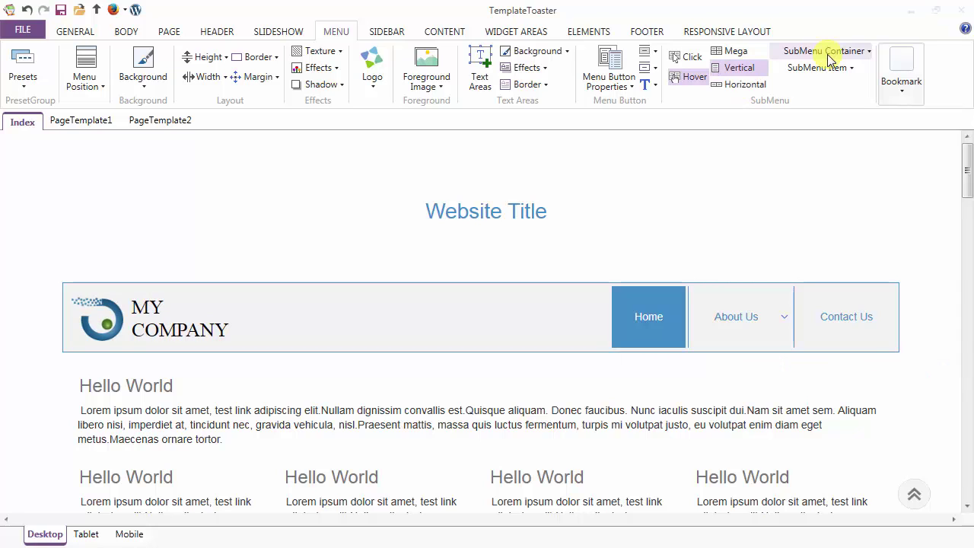
mouse_move(752, 320)
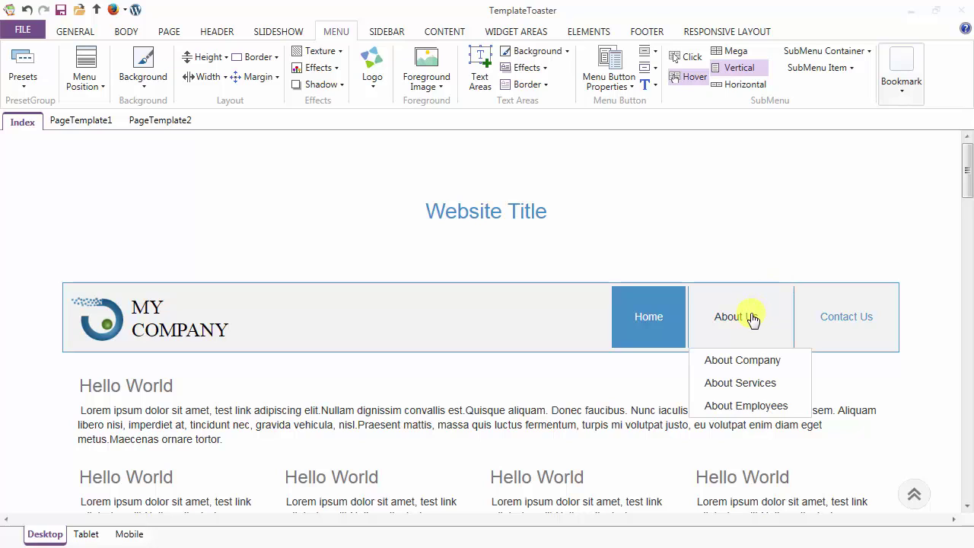
Step: Set the submenu container's background to the lightest gray theme color, one shade darker than white
click(807, 54)
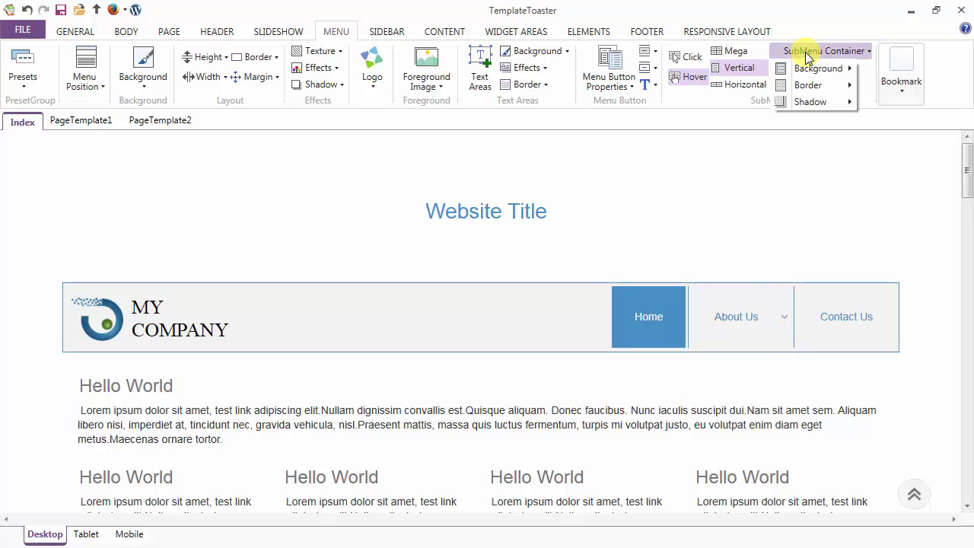
mouse_move(816, 73)
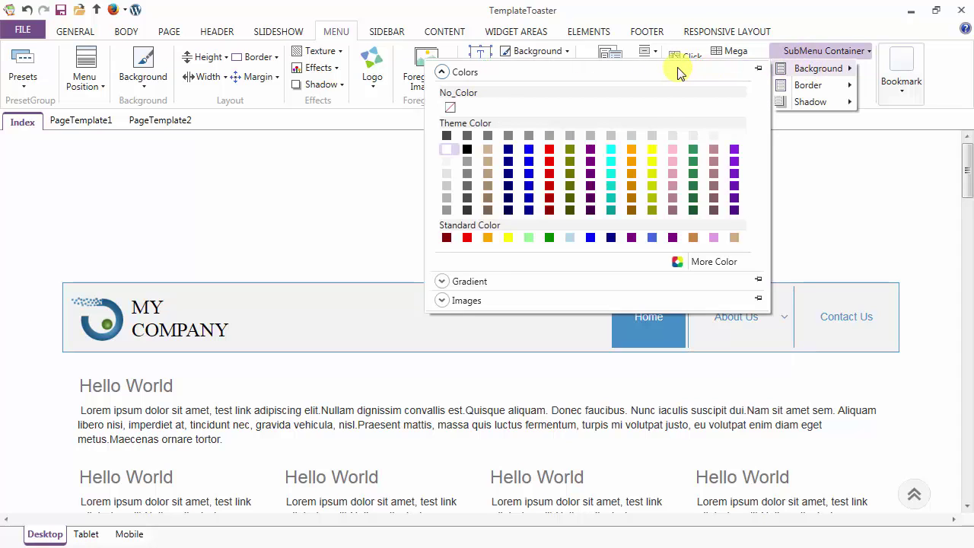
click(445, 159)
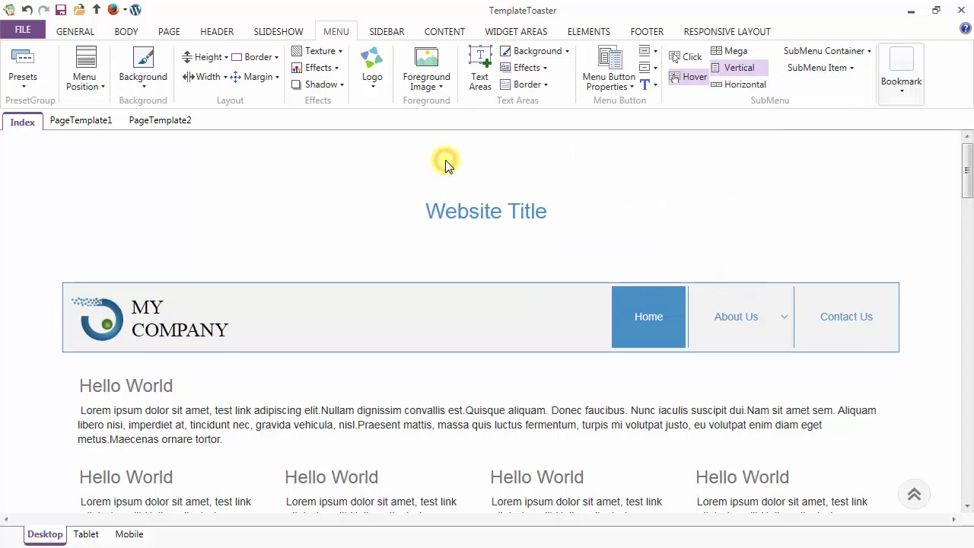
Step: Set the submenu container's border color to the blue #428BCA sampled from the Home button with the eyedropper
click(821, 52)
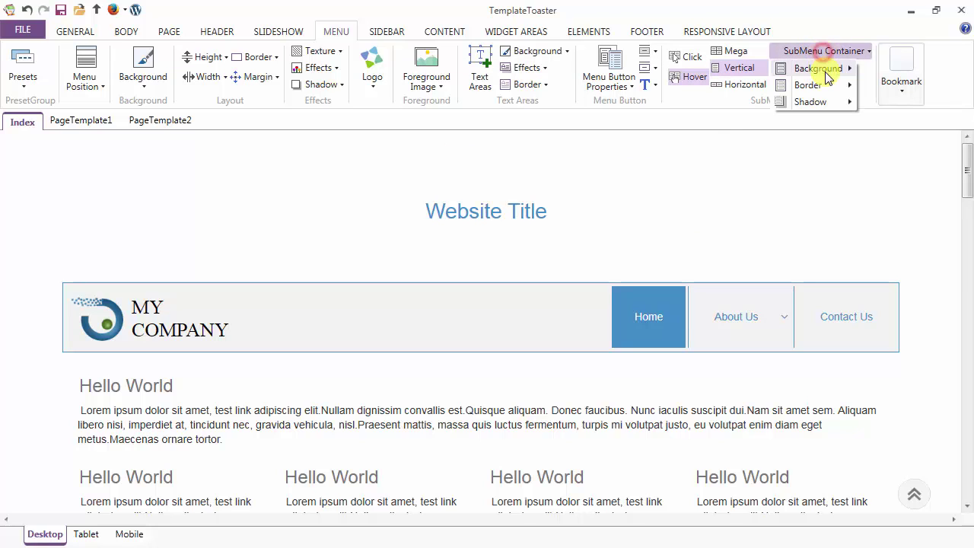
mouse_move(828, 89)
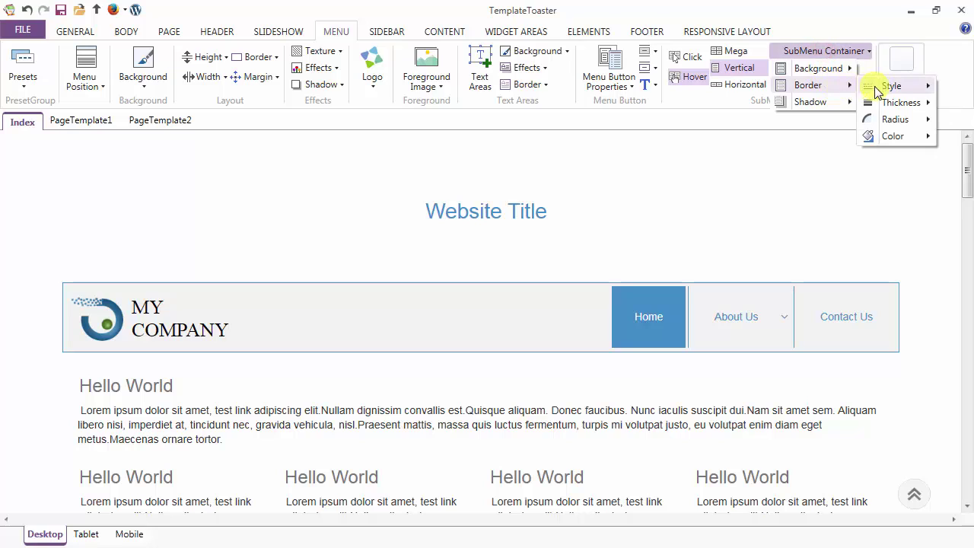
mouse_move(886, 88)
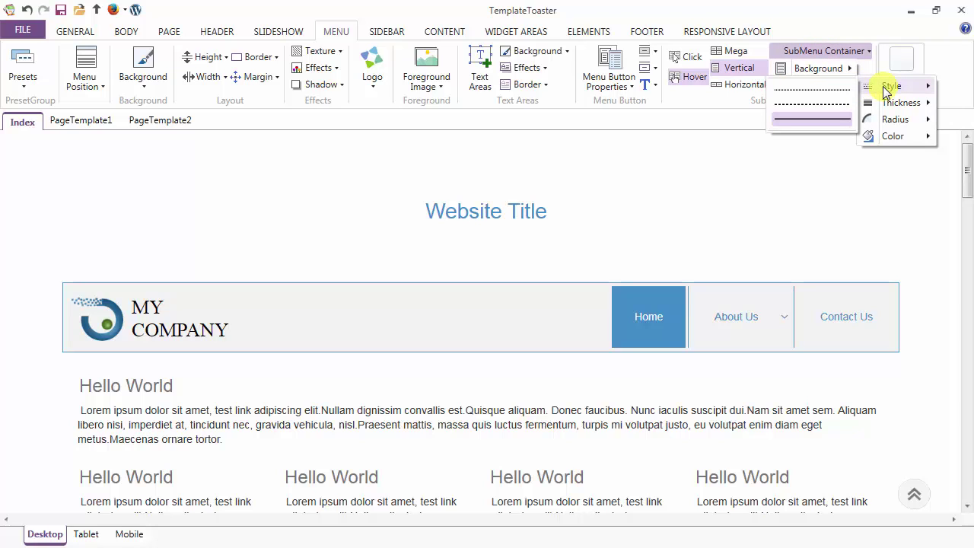
mouse_move(892, 106)
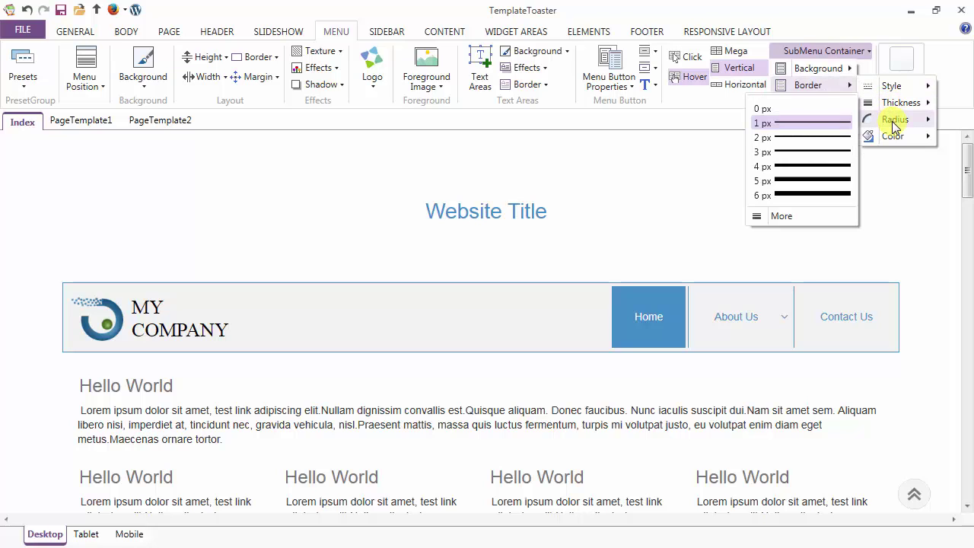
mouse_move(895, 126)
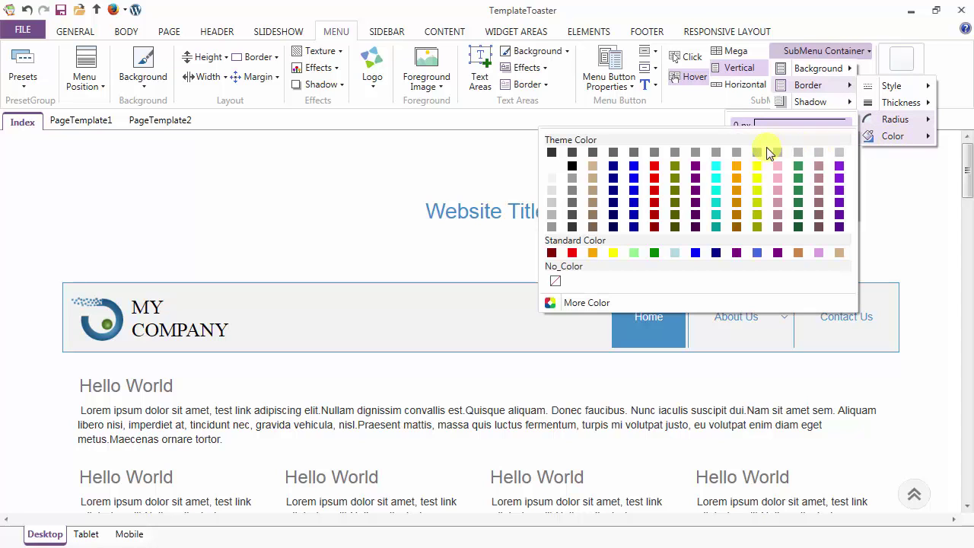
click(581, 305)
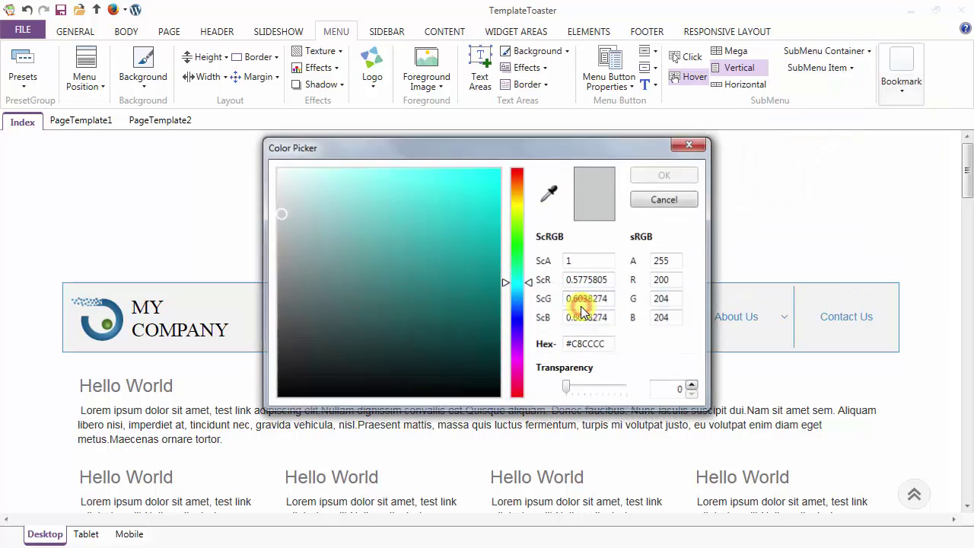
drag(535, 152, 443, 273)
click(458, 312)
click(639, 299)
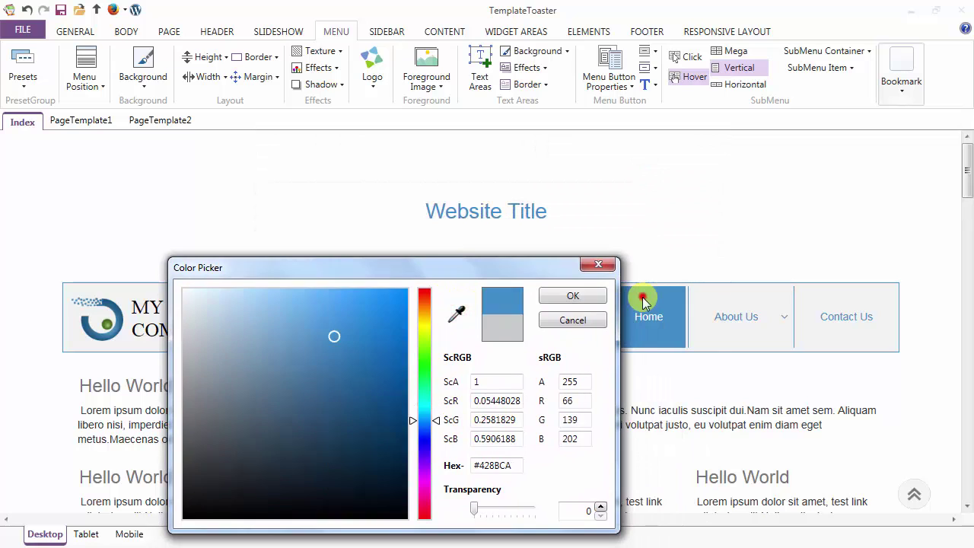
click(585, 299)
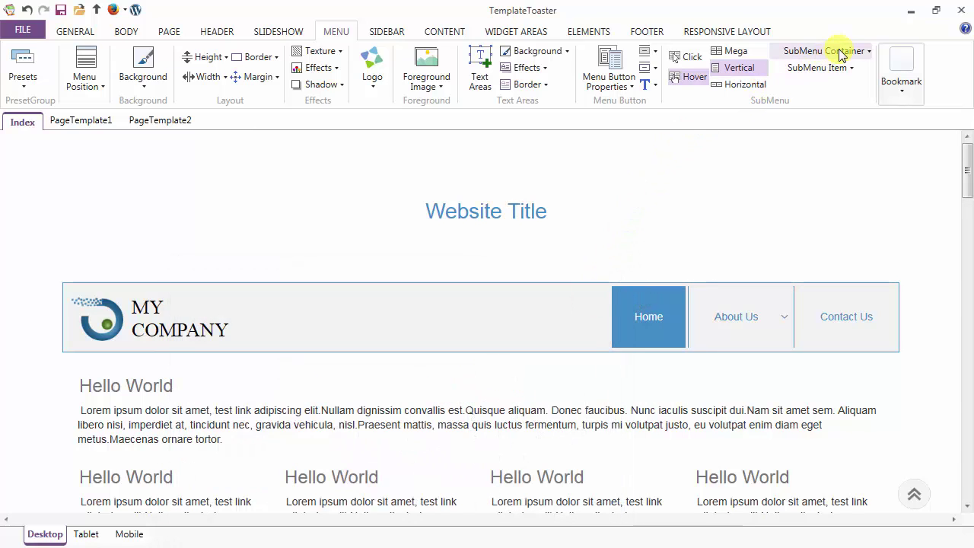
Step: Apply a light gray color and the upper-left shadow preset (blur 4, angle 135, distance 3) to the submenu container and check it on About Us
click(843, 58)
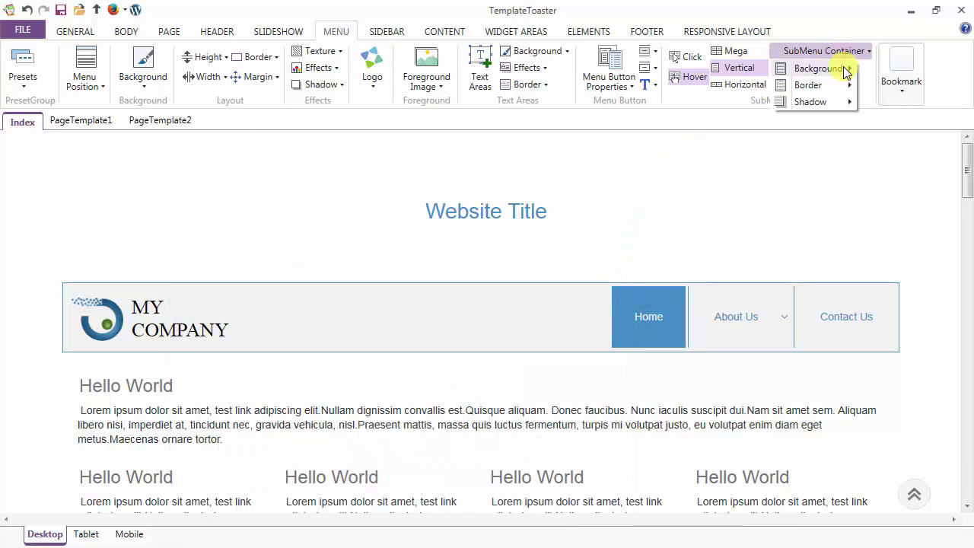
click(843, 69)
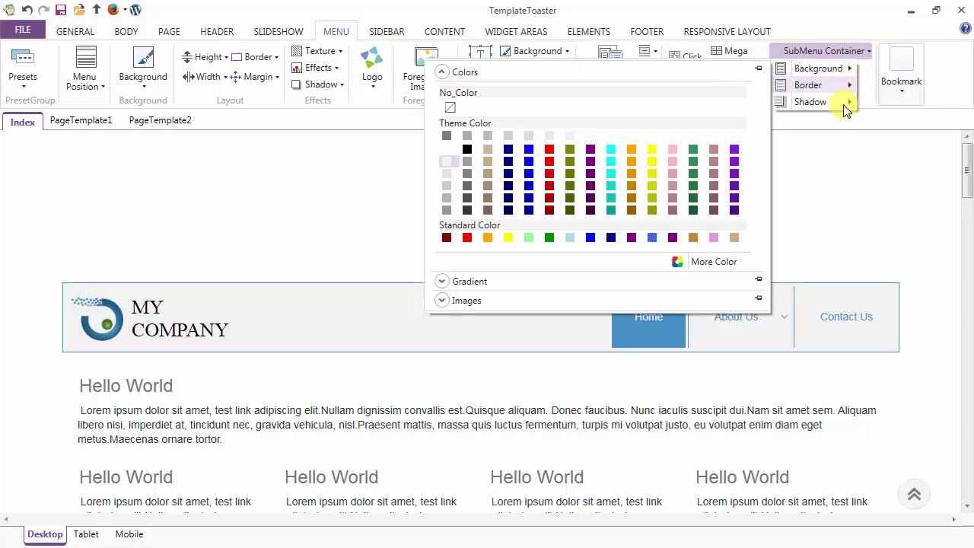
click(836, 104)
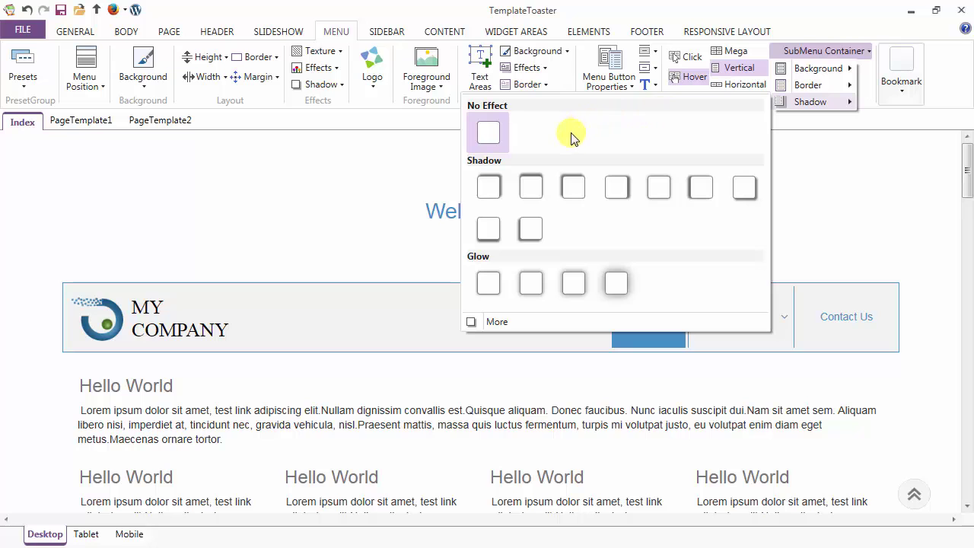
click(495, 323)
click(482, 374)
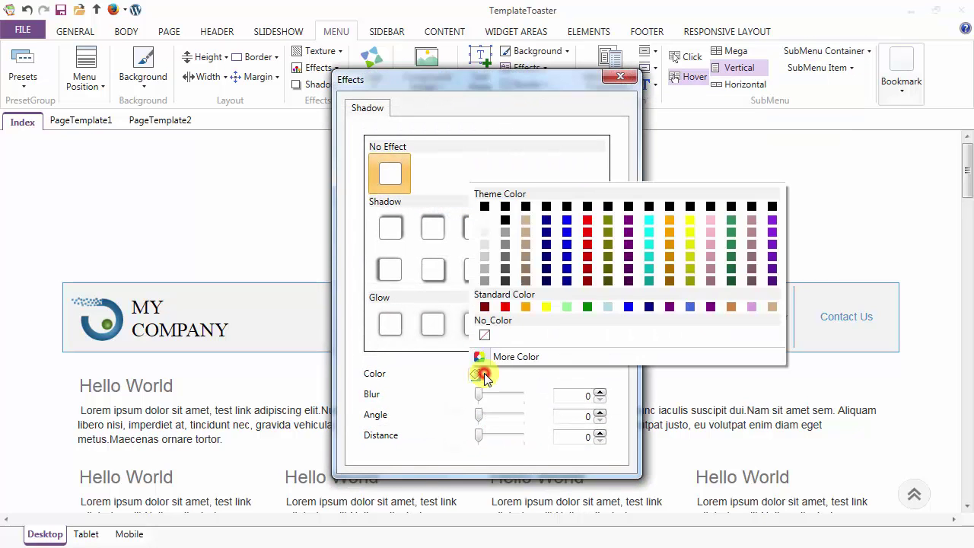
click(485, 258)
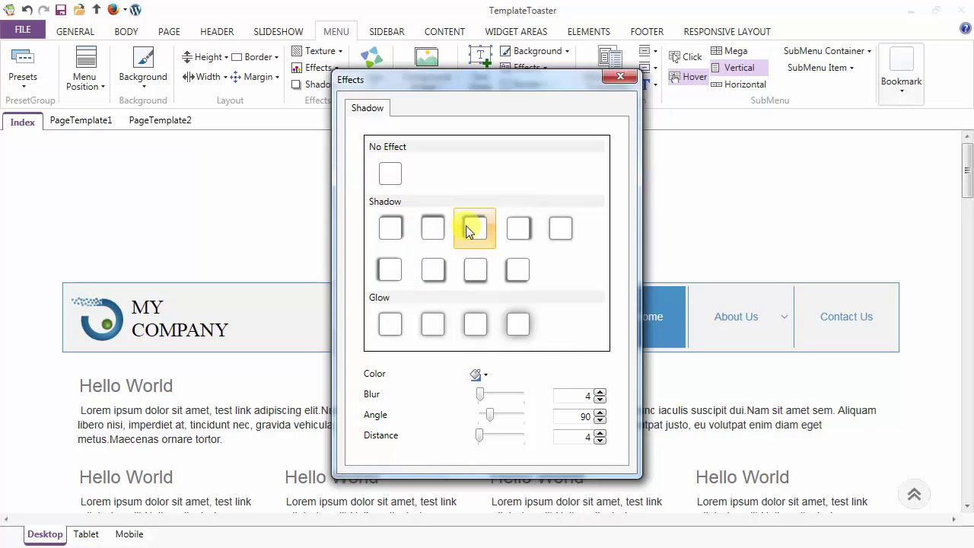
click(470, 230)
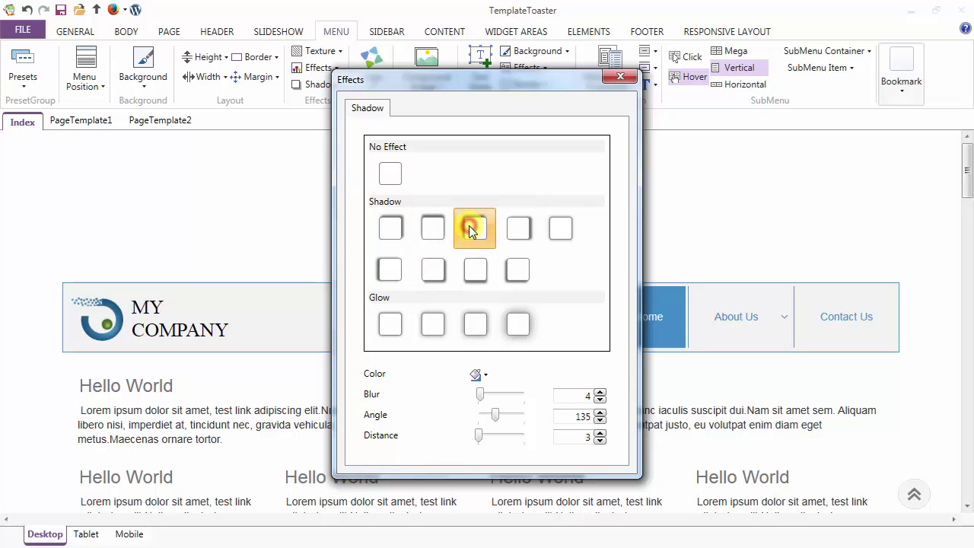
click(618, 79)
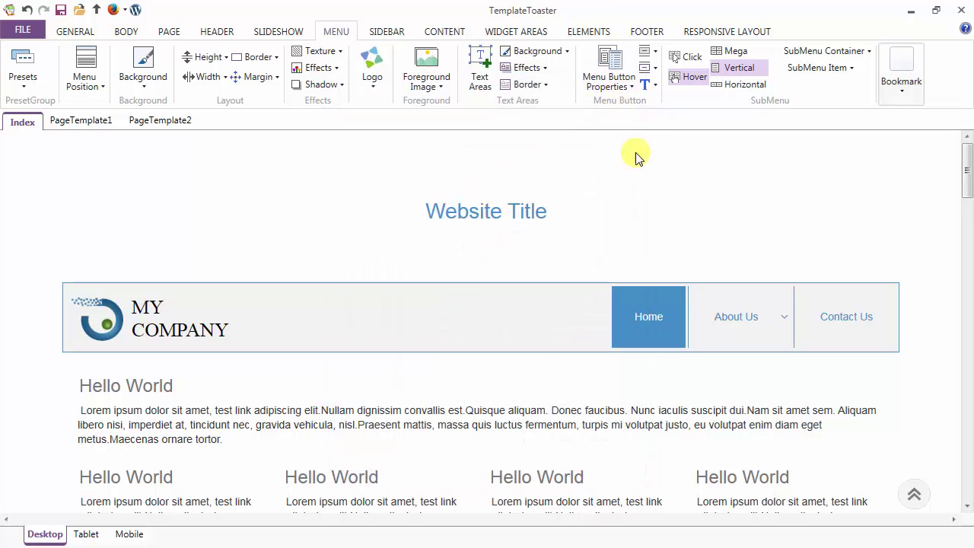
mouse_move(718, 317)
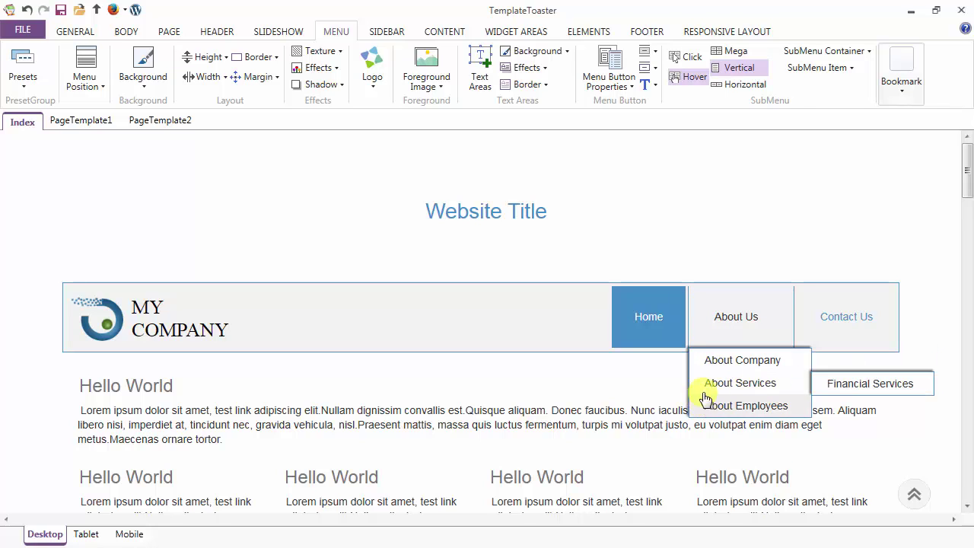
mouse_move(708, 363)
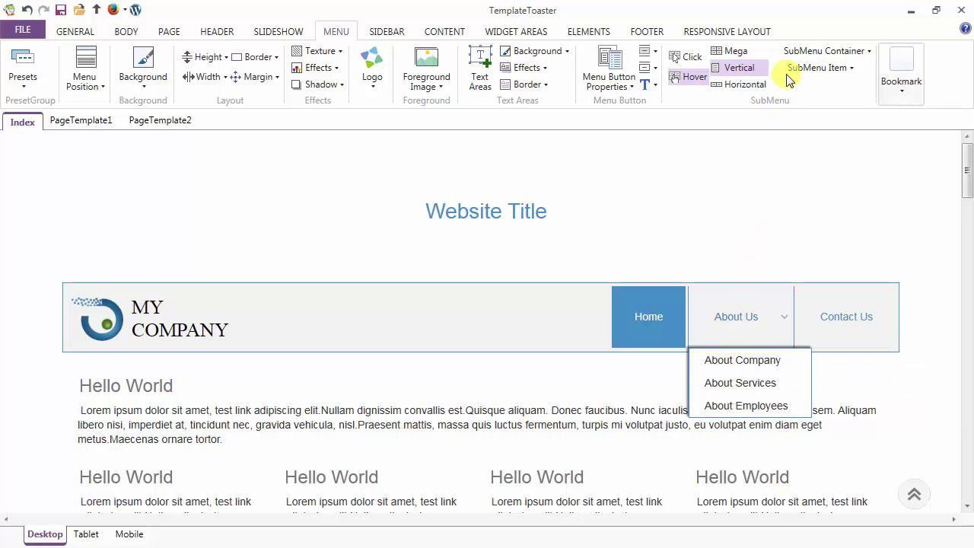
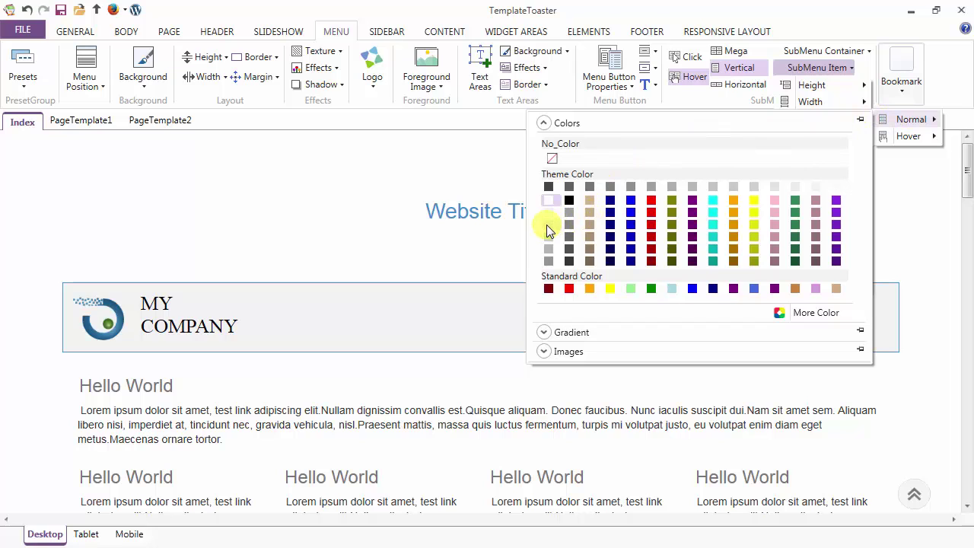
Step: Set the submenu items' normal background to the light gray theme color two shades below white and their hover background to #428BCA sampled from Home
click(546, 225)
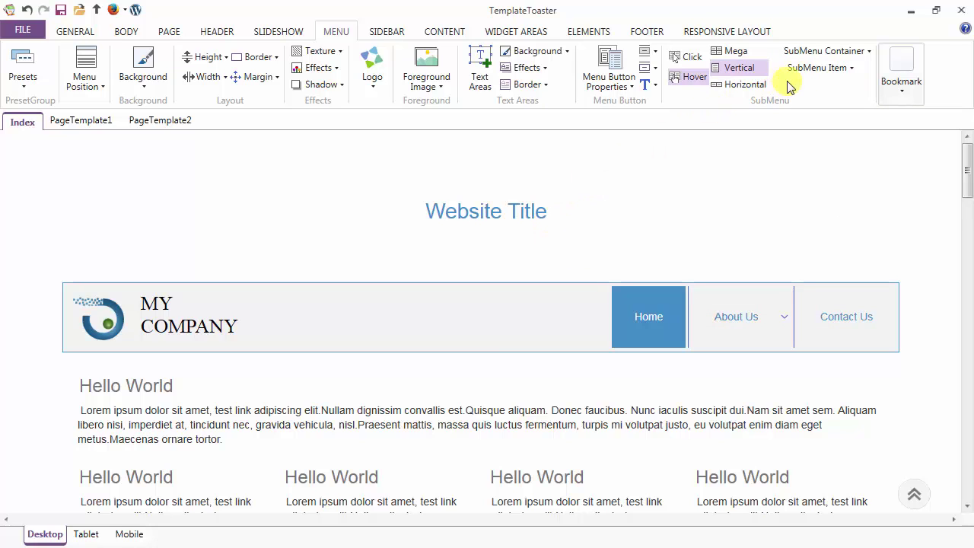
click(816, 67)
mouse_move(821, 128)
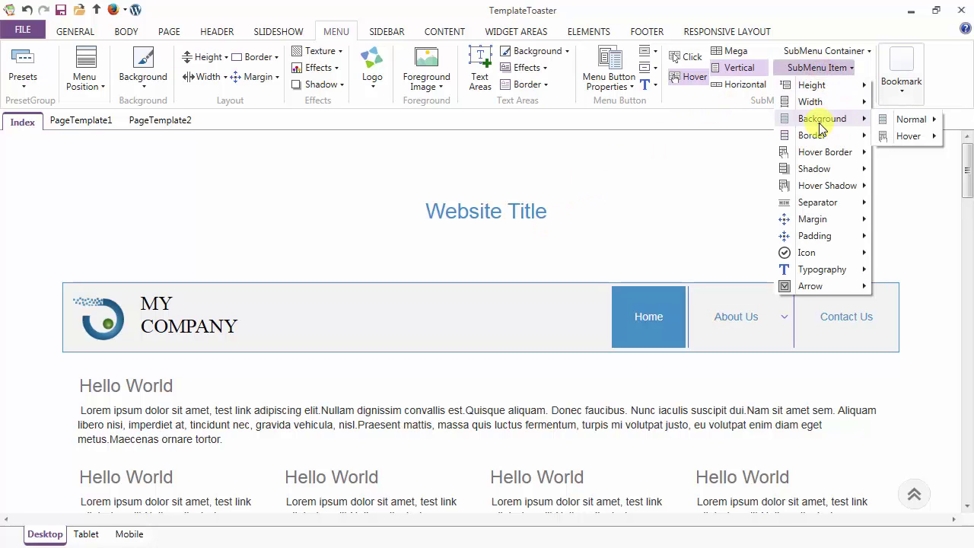
mouse_move(904, 137)
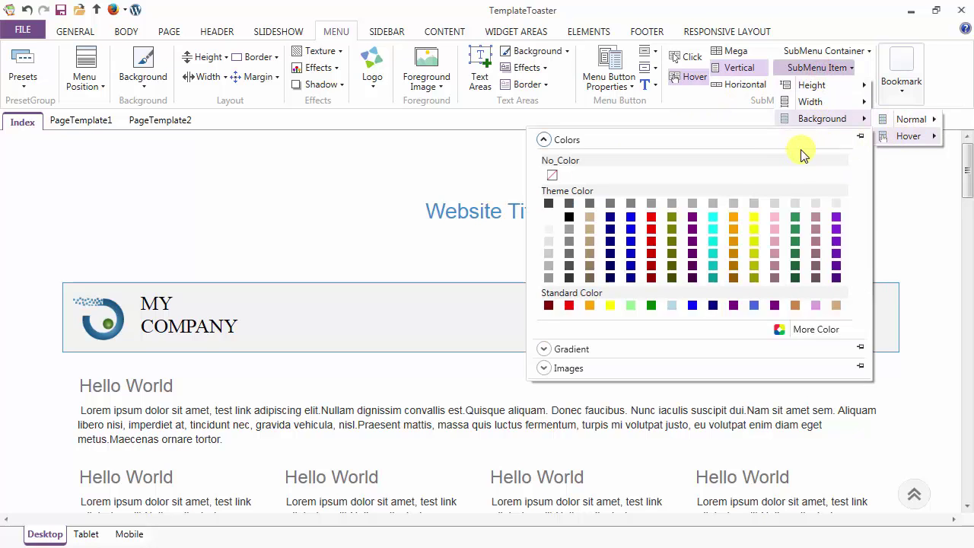
click(809, 332)
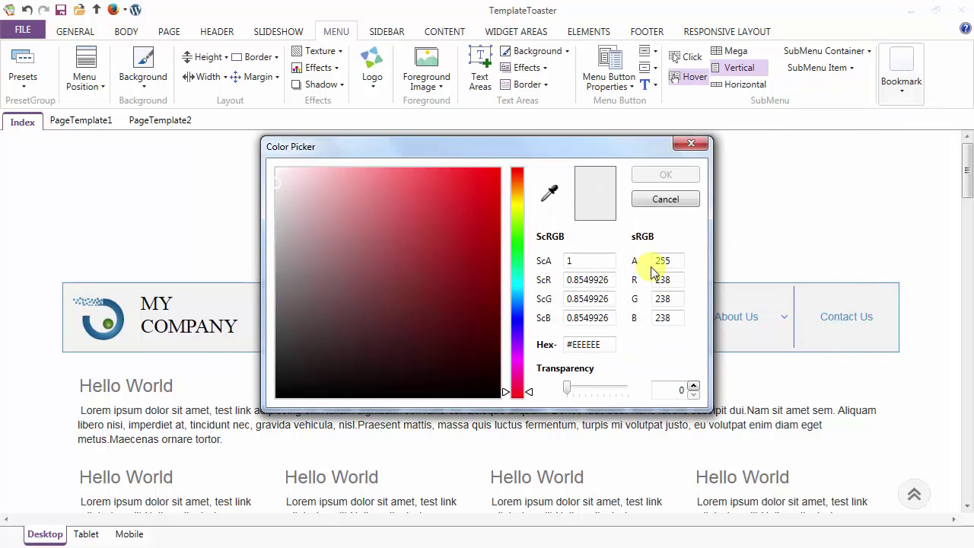
drag(535, 147, 659, 323)
click(670, 367)
click(661, 304)
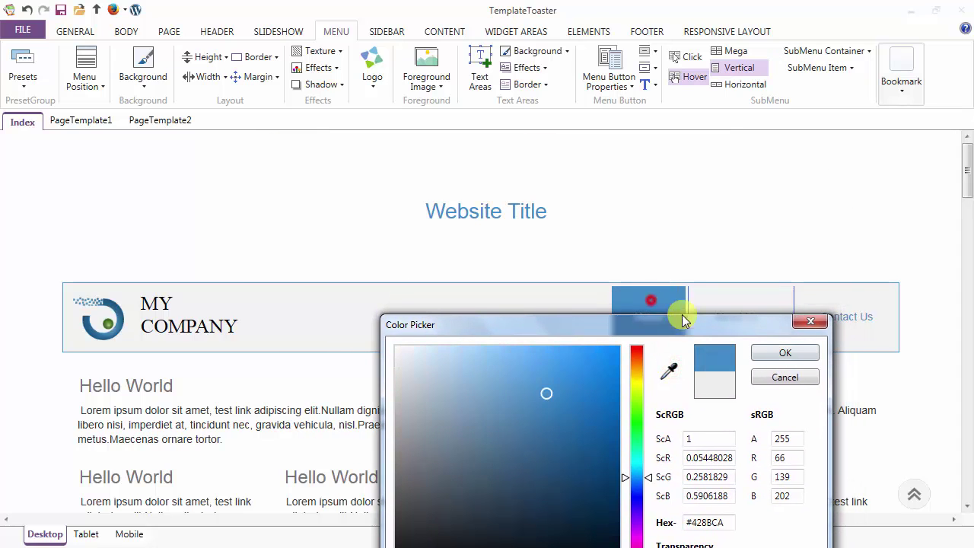
click(791, 353)
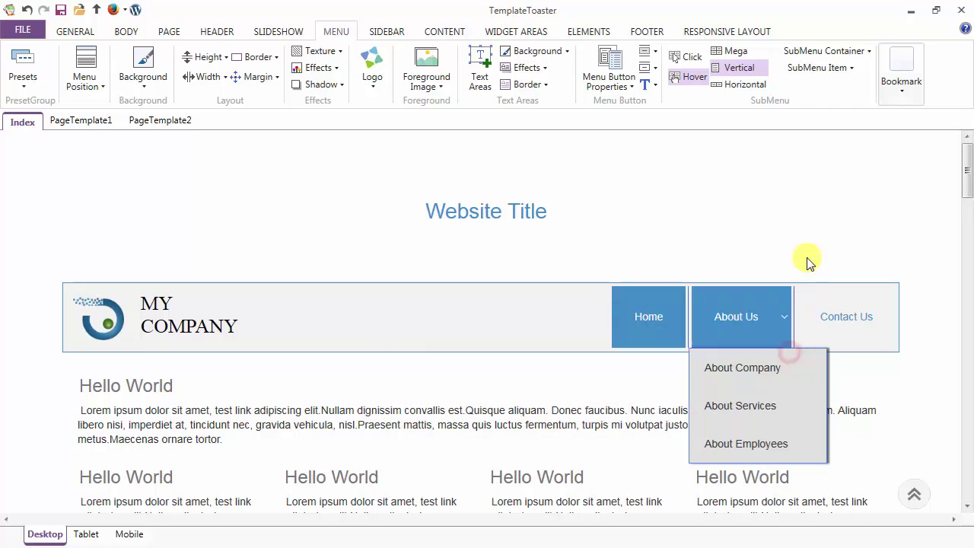
Step: Give the submenu items a royal blue border from the standard colors with a thickness of 1 px
click(827, 69)
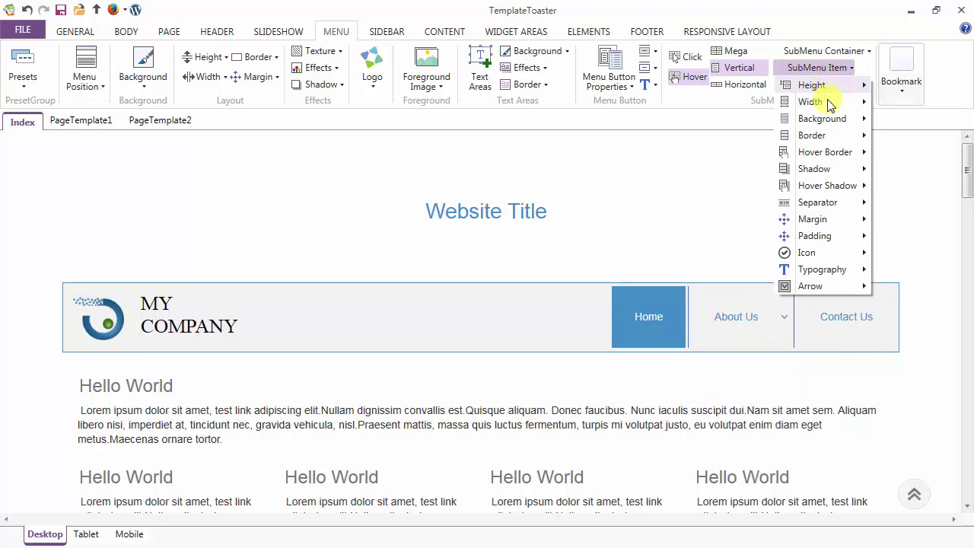
mouse_move(831, 137)
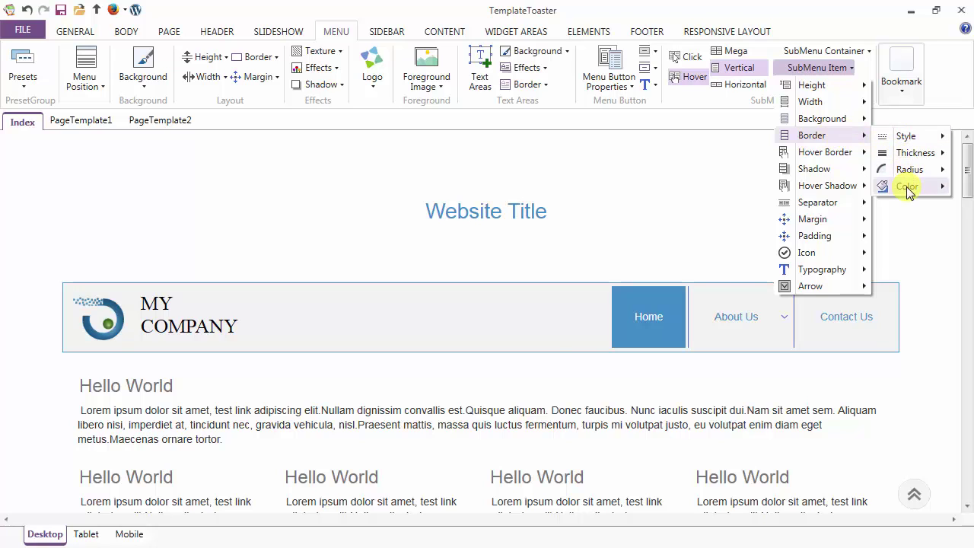
mouse_move(907, 186)
click(772, 303)
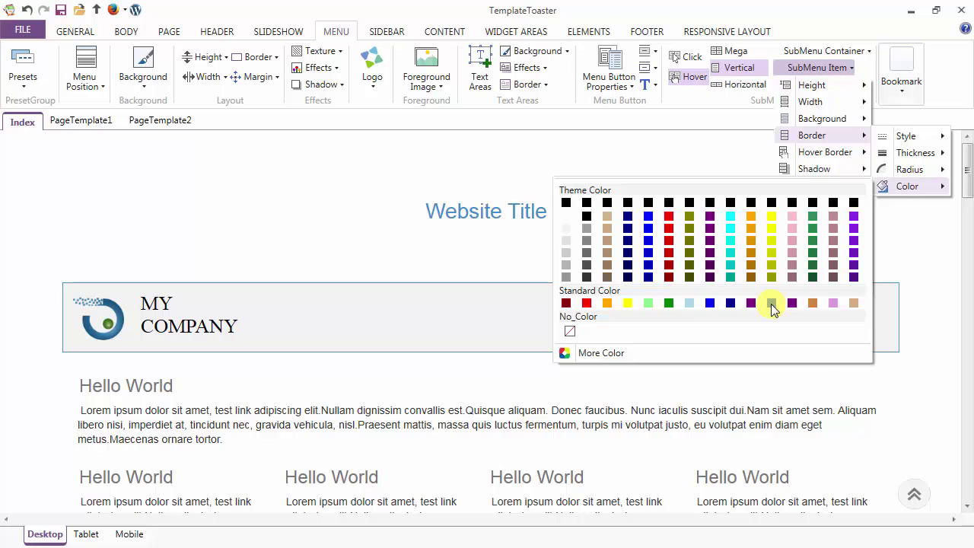
click(837, 69)
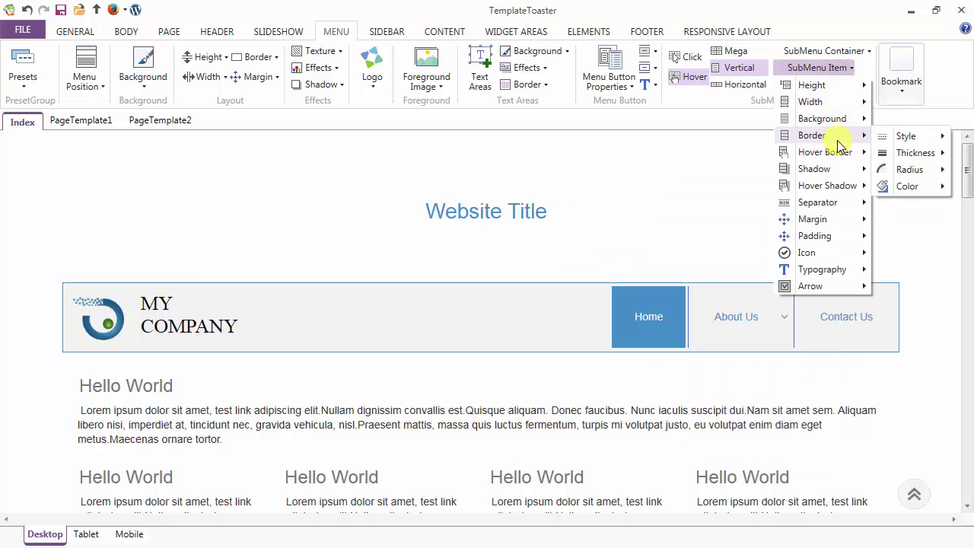
mouse_move(915, 154)
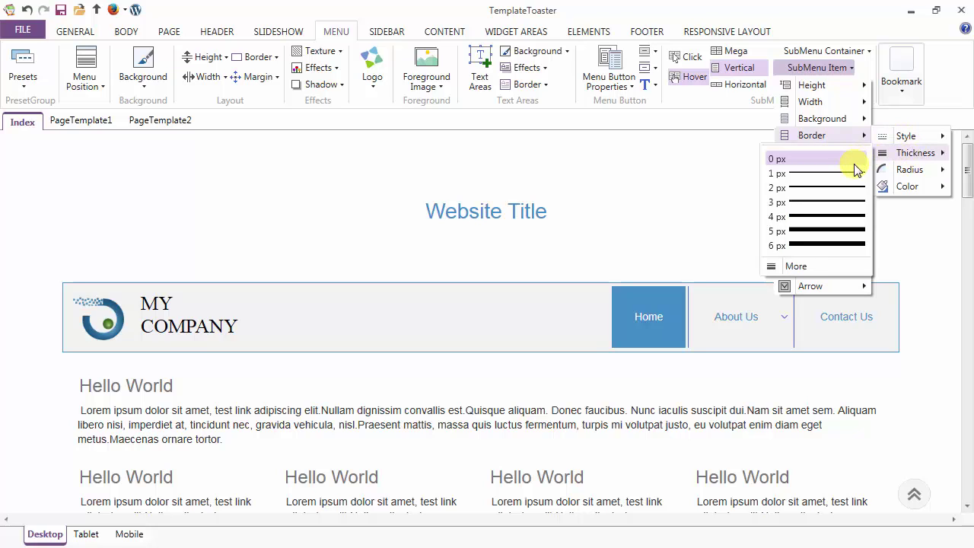
click(855, 173)
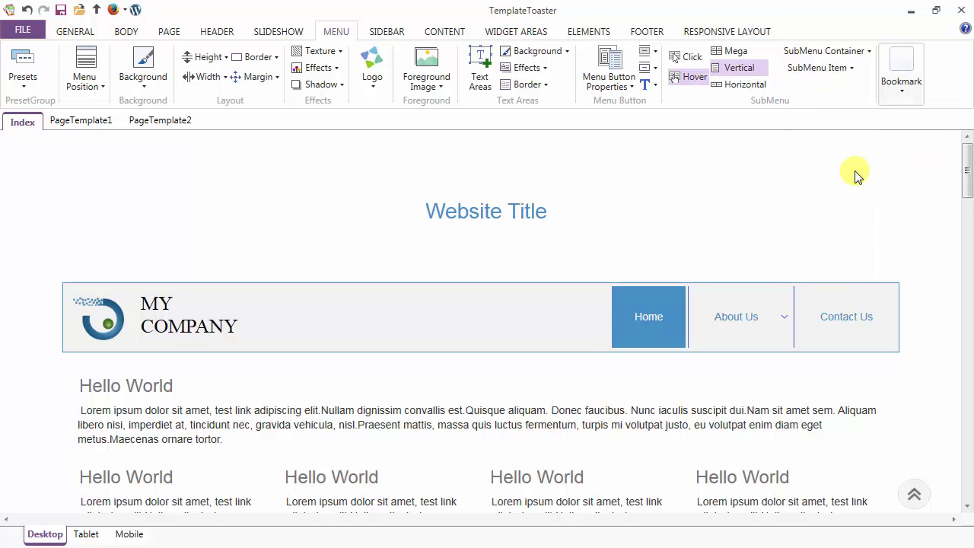
Step: Give the submenu items' hover border the same royal blue standard color and a thickness of 1 px
click(823, 68)
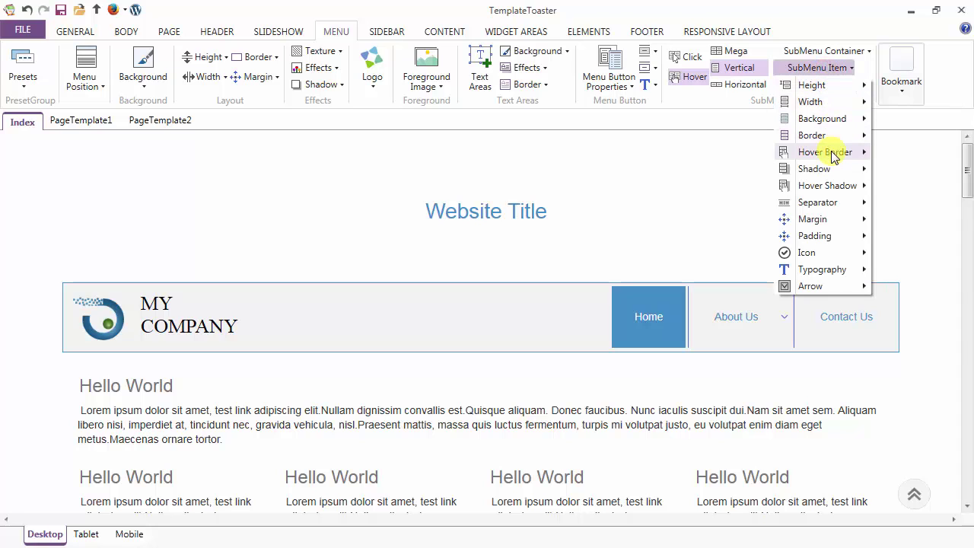
mouse_move(833, 156)
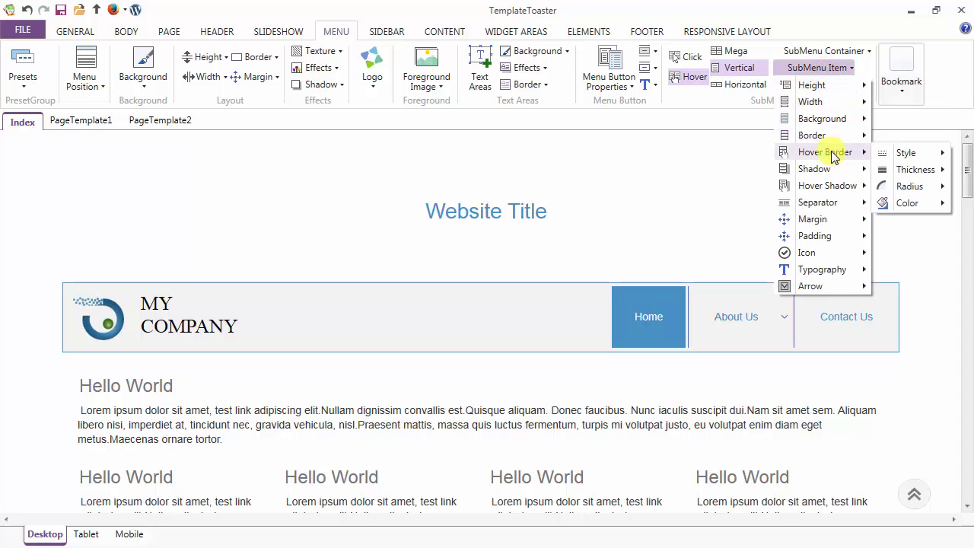
mouse_move(905, 203)
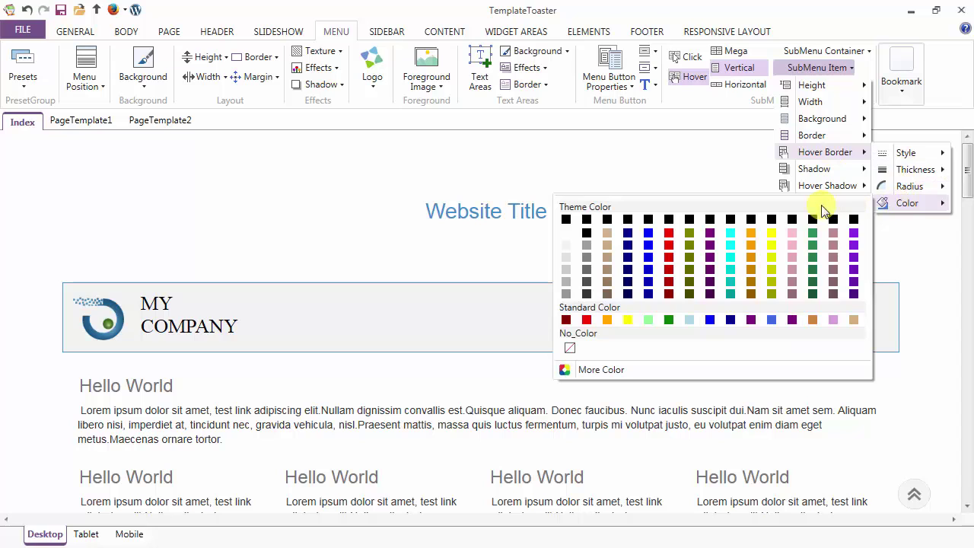
click(769, 321)
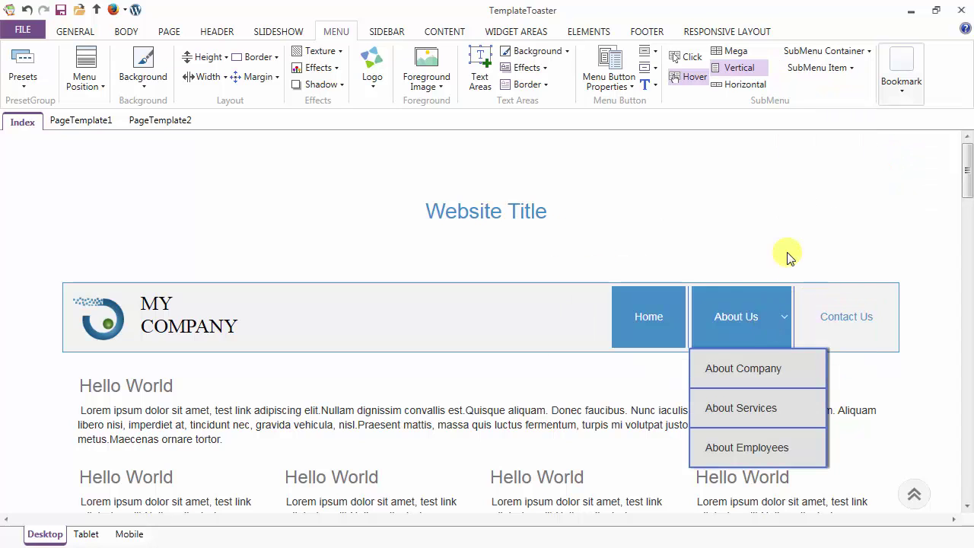
click(829, 69)
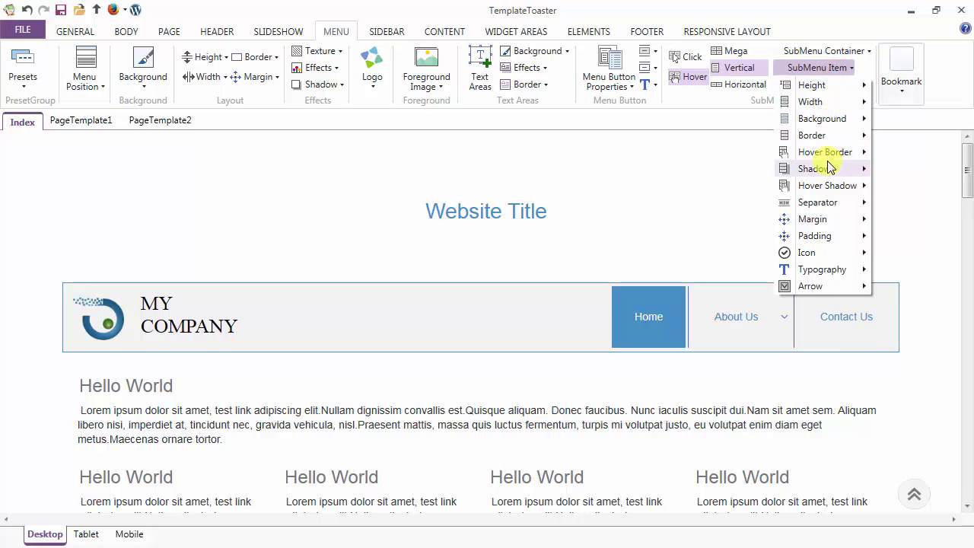
mouse_move(837, 152)
mouse_move(907, 171)
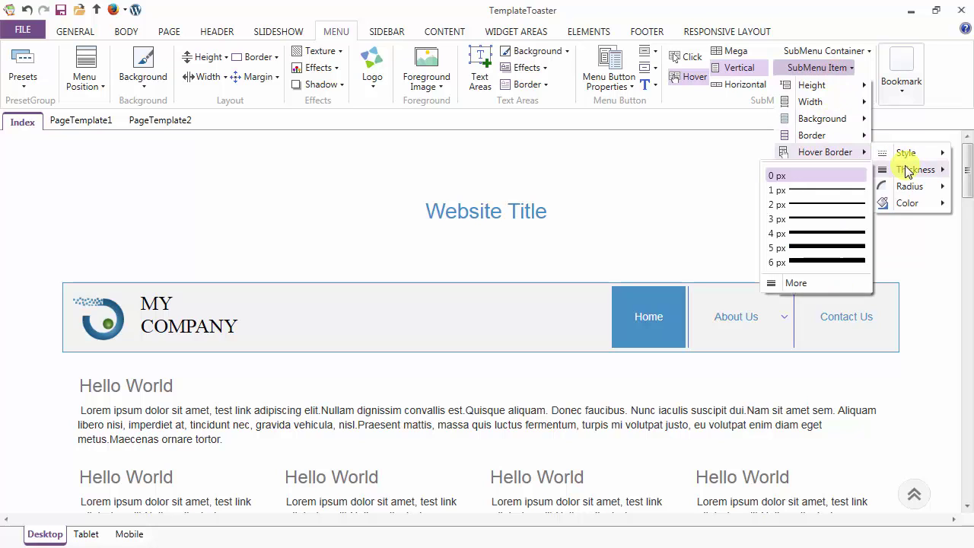
click(837, 195)
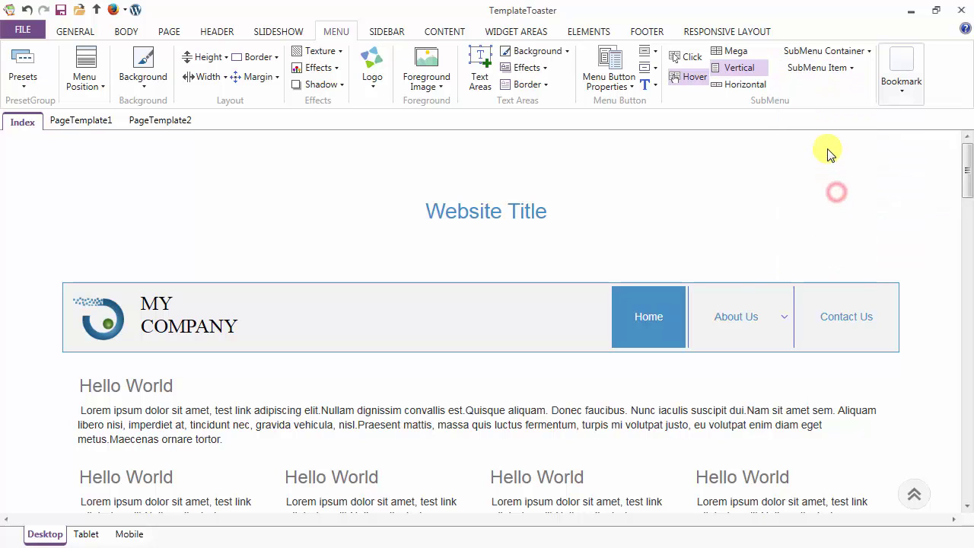
Step: Look over the submenu items' shadow and hover shadow presets, and set their separator thickness to 4 px
click(832, 68)
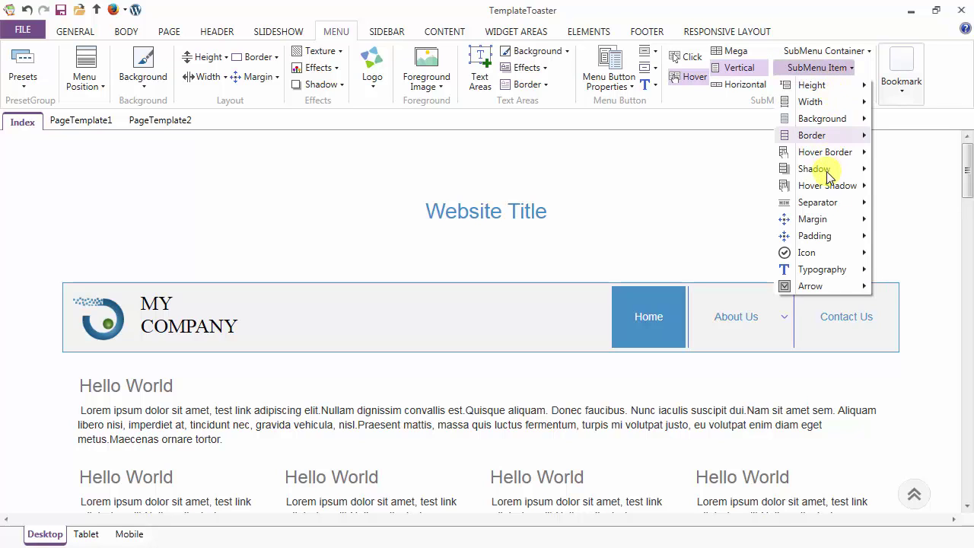
mouse_move(829, 173)
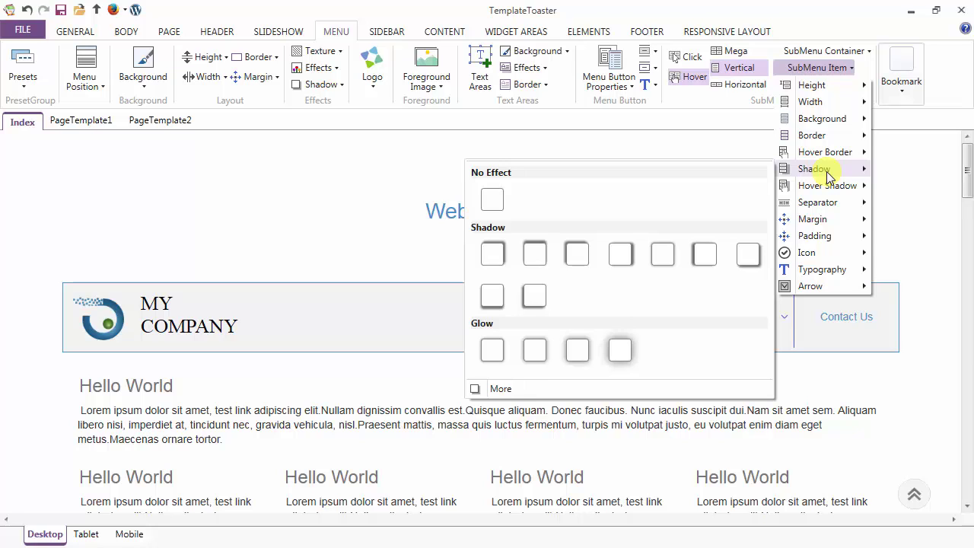
mouse_move(829, 192)
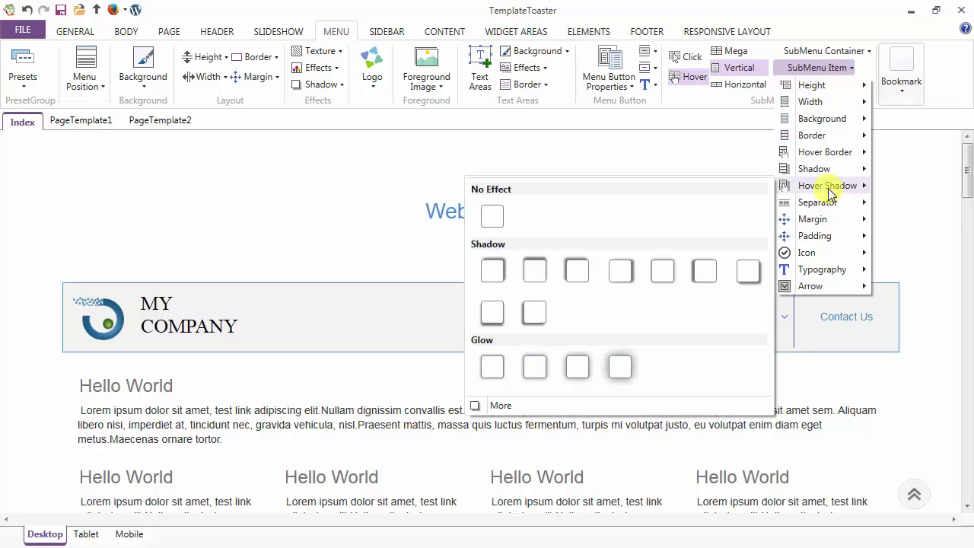
mouse_move(830, 211)
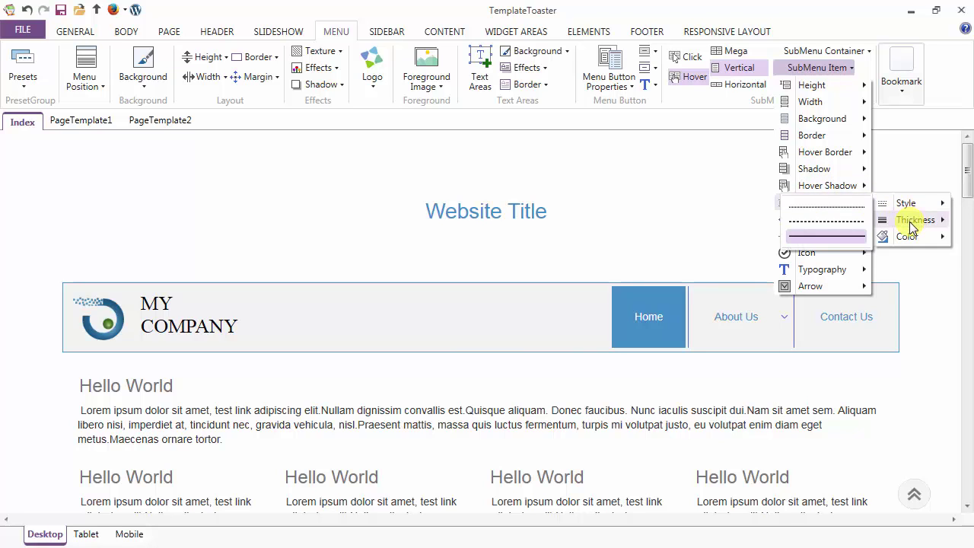
mouse_move(913, 227)
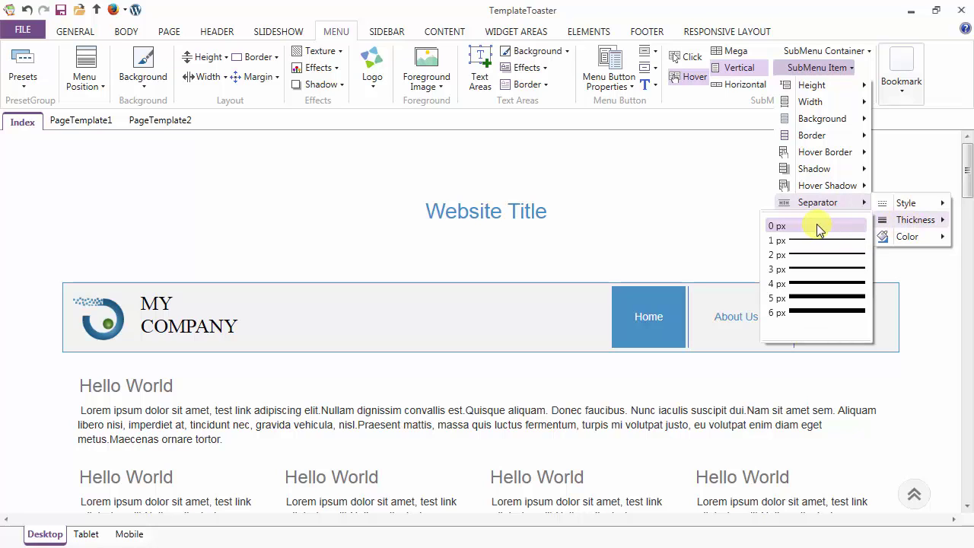
click(812, 283)
Step: Set the submenu items' left and right margins to 5 px each
click(810, 68)
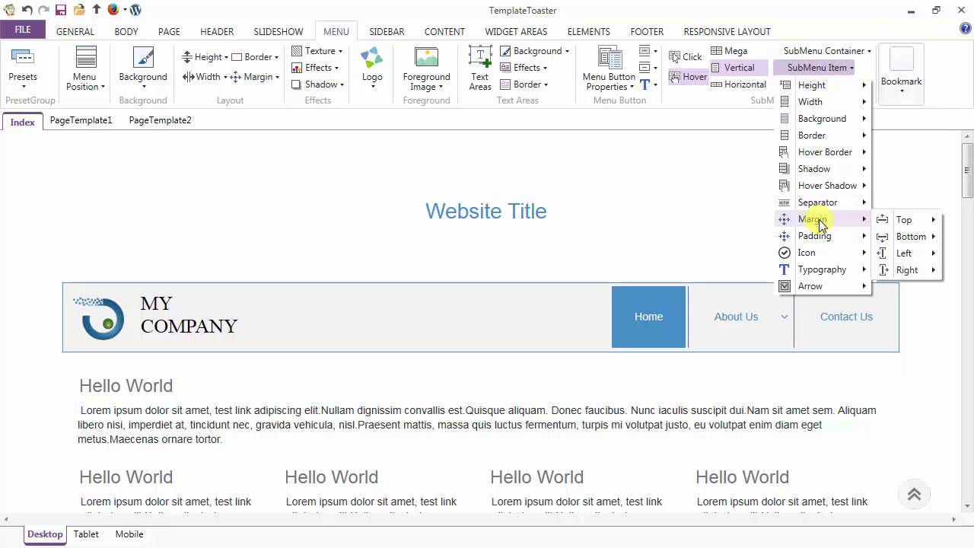
mouse_move(908, 256)
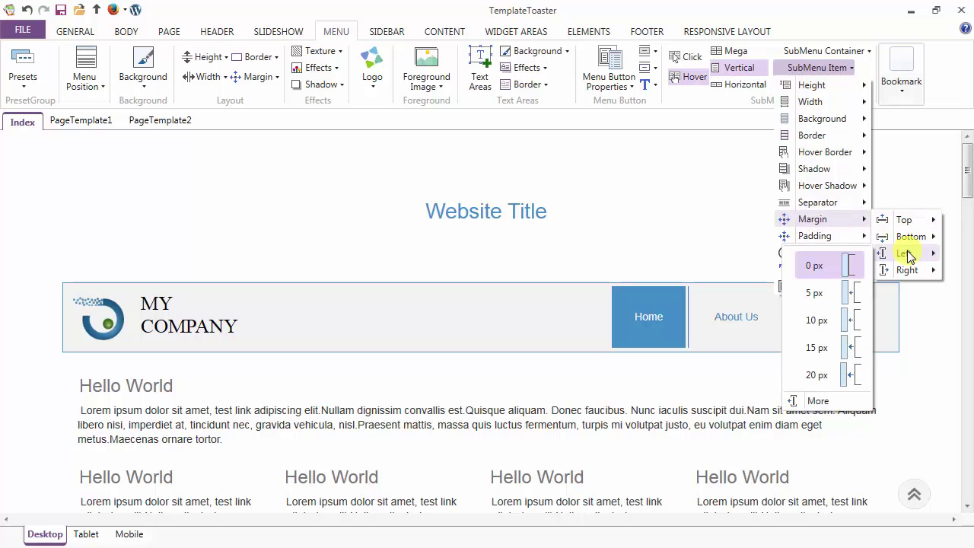
click(819, 296)
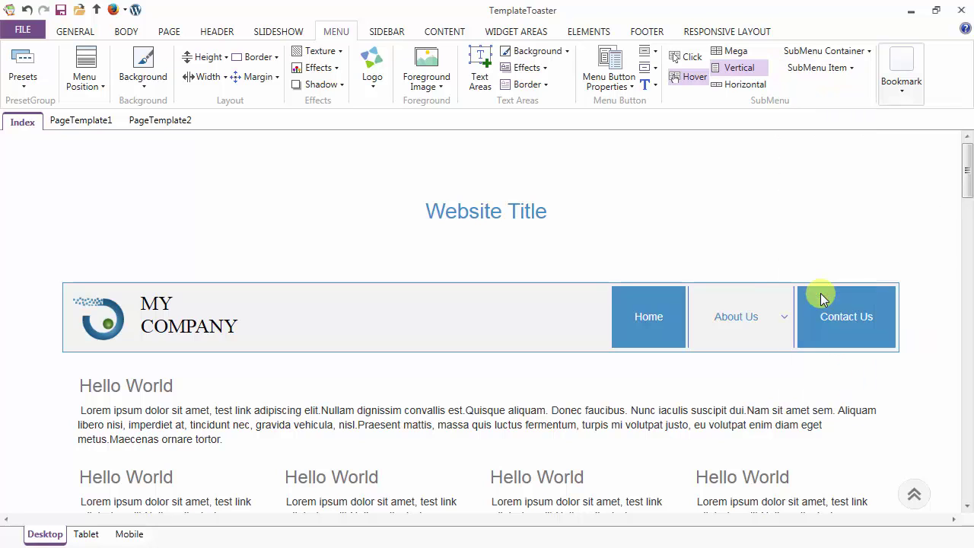
click(826, 67)
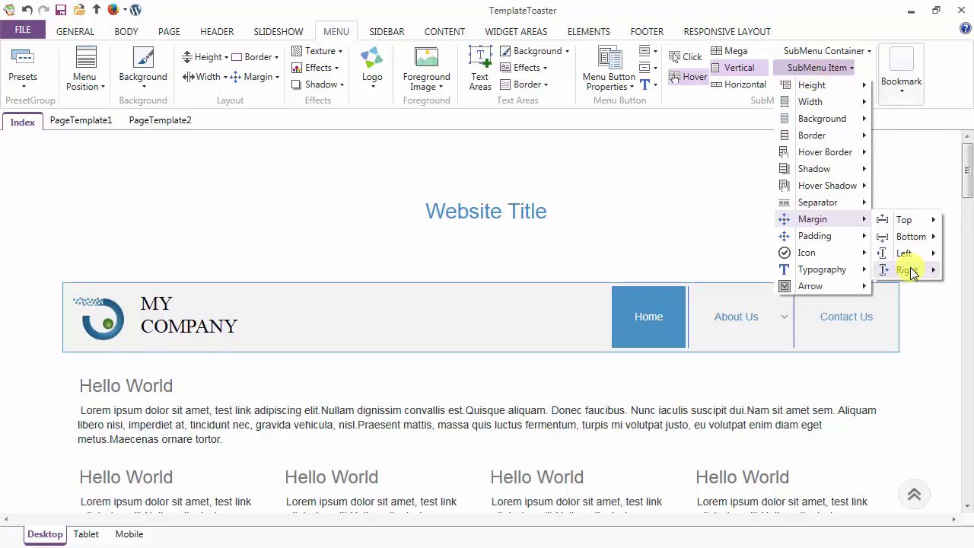
mouse_move(906, 271)
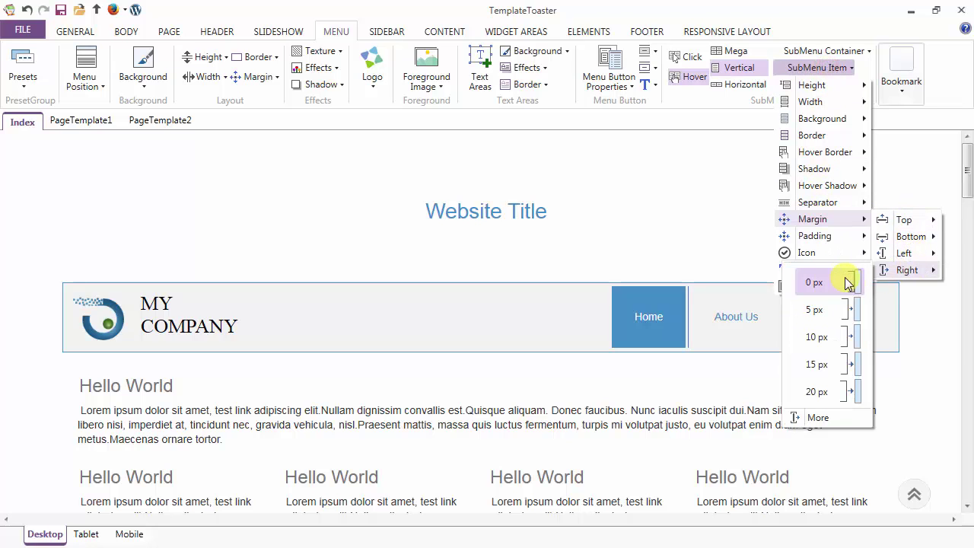
click(818, 311)
Step: Set the submenu items' hover text color to white from the theme colors
click(804, 67)
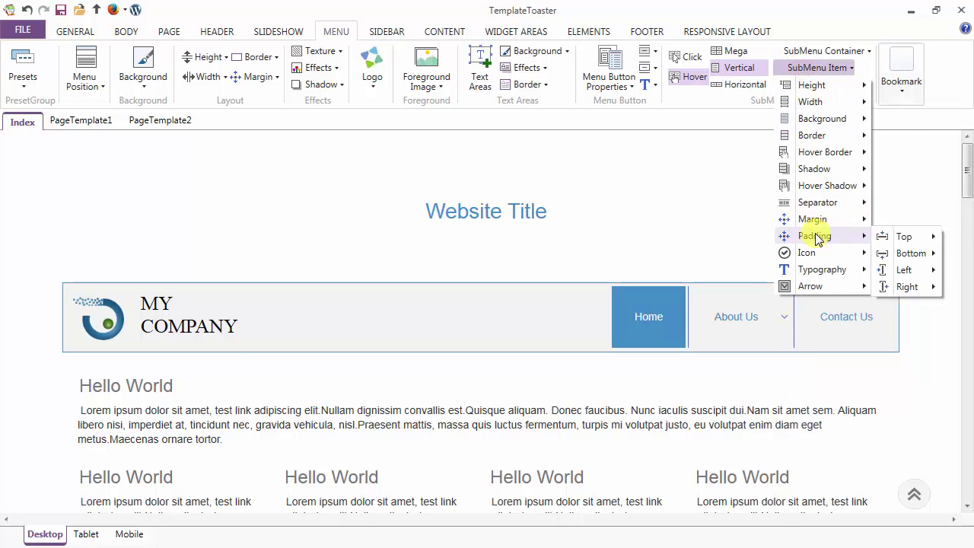
mouse_move(814, 257)
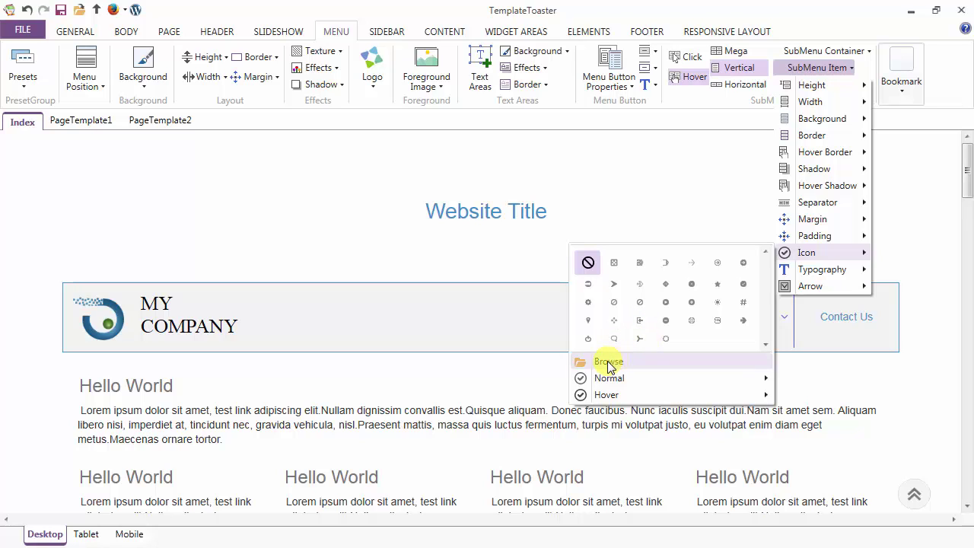
mouse_move(612, 387)
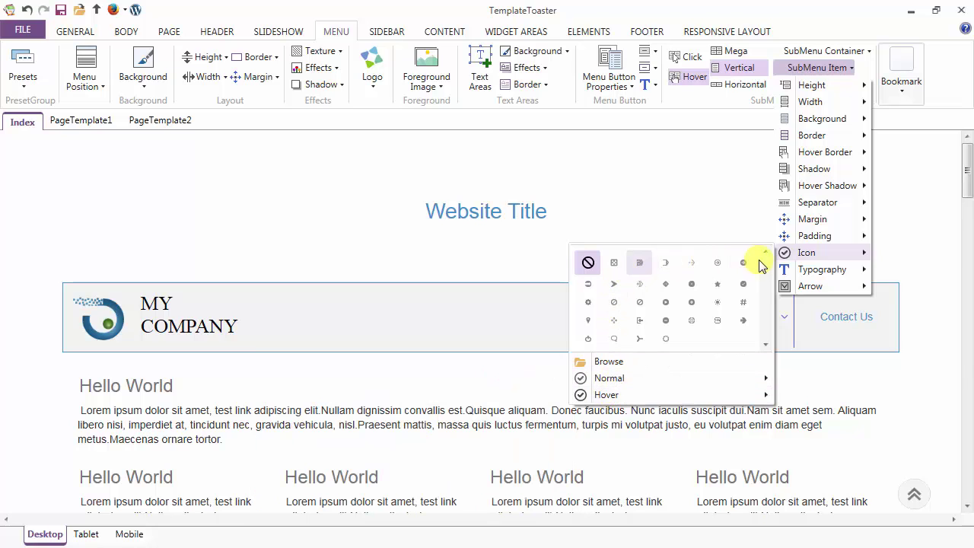
mouse_move(826, 276)
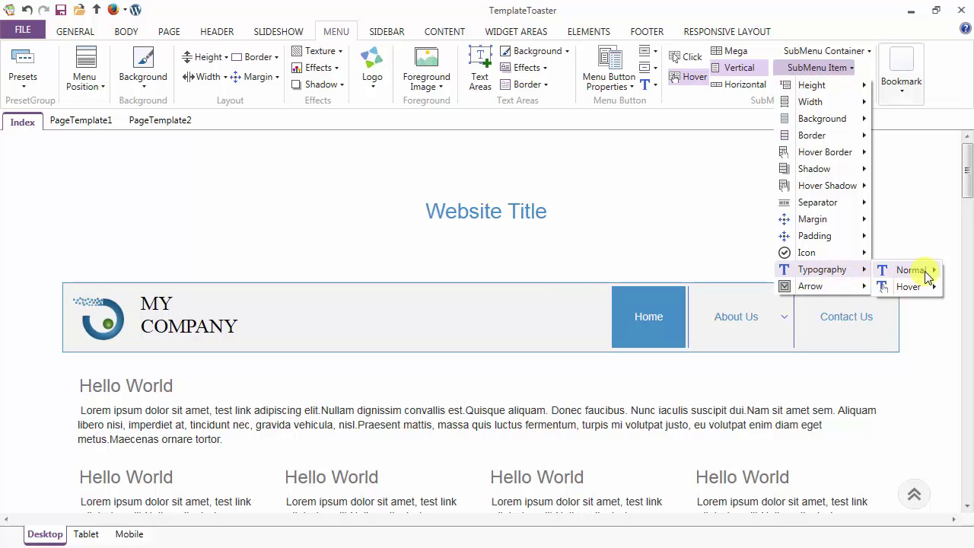
mouse_move(928, 287)
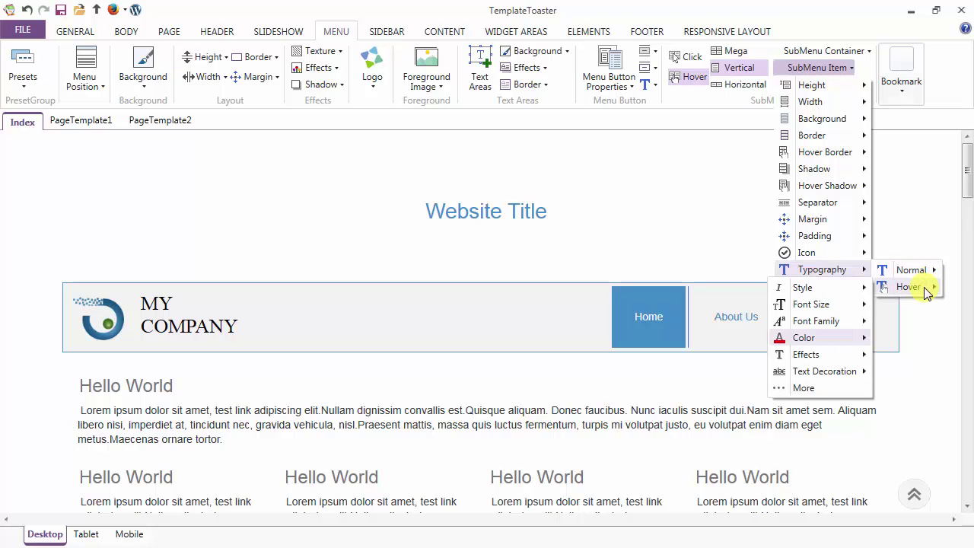
mouse_move(819, 343)
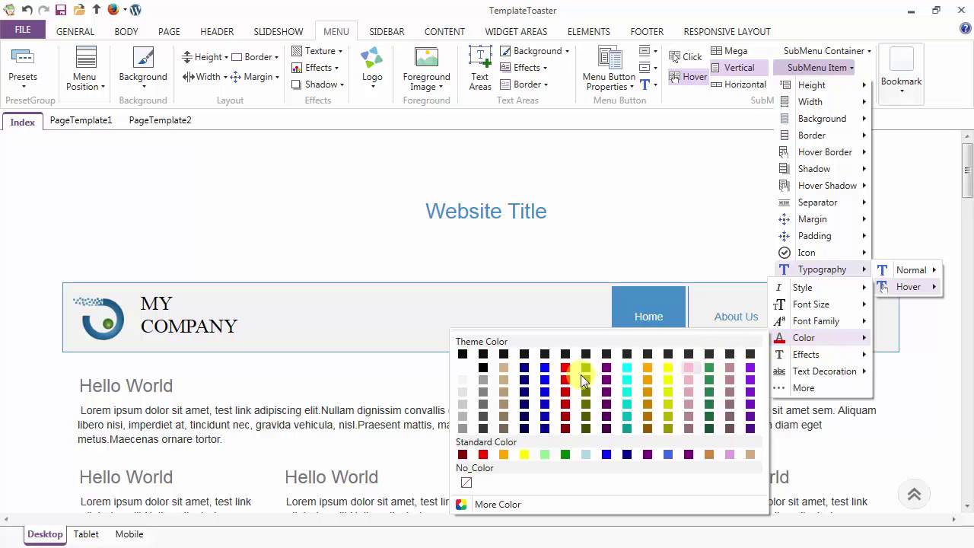
click(462, 369)
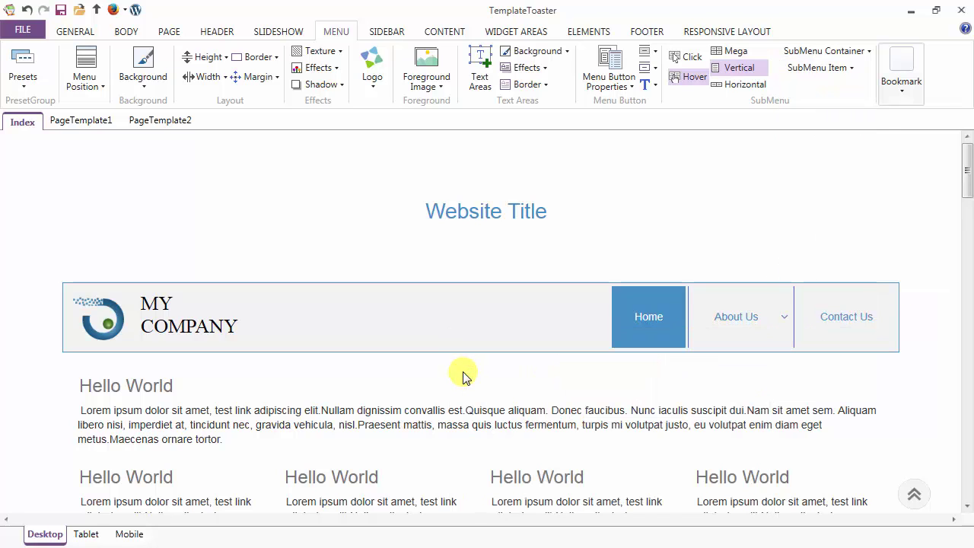
click(826, 73)
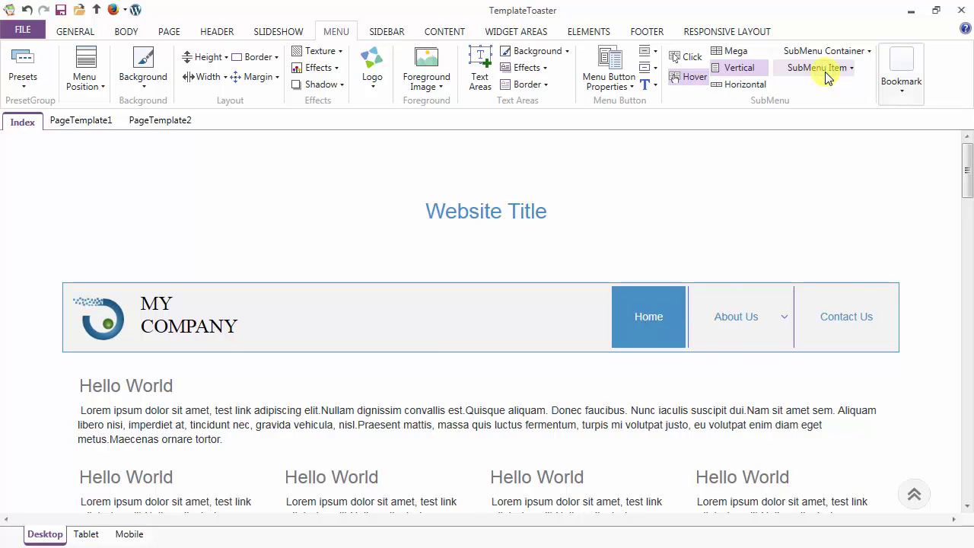
click(844, 67)
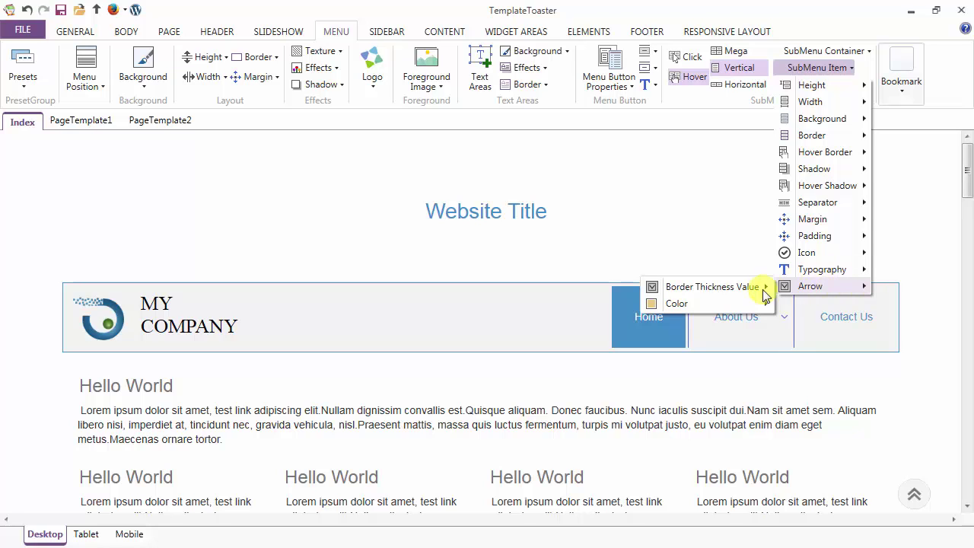
mouse_move(739, 288)
mouse_move(808, 303)
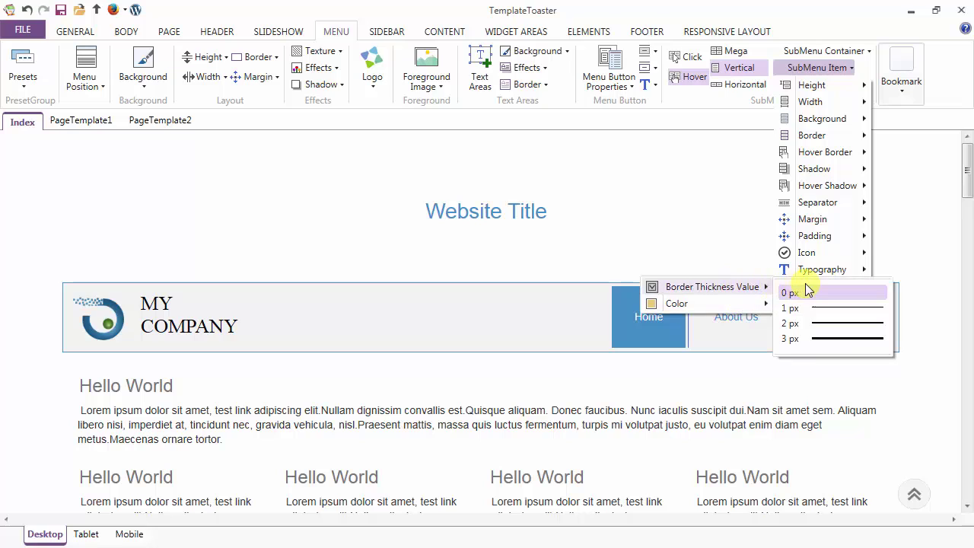
click(802, 70)
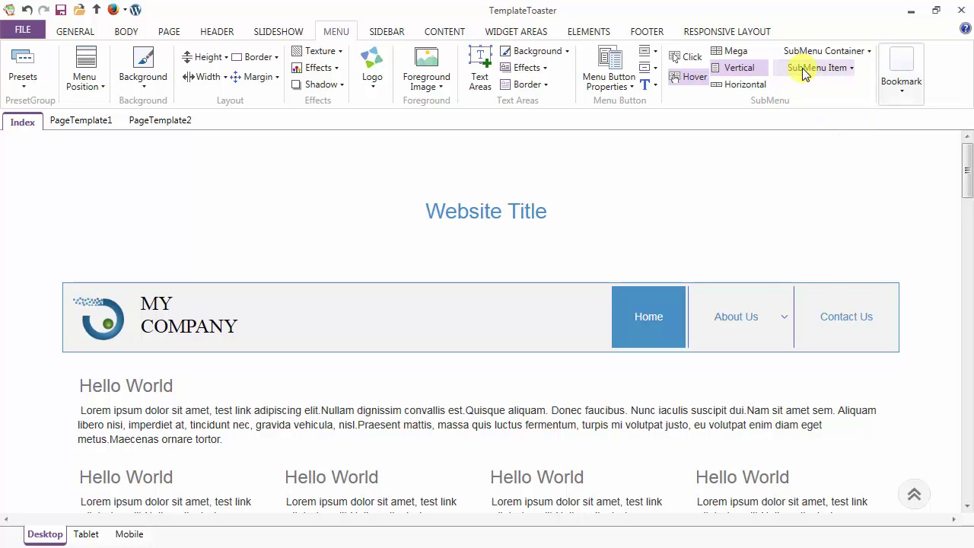
Step: Switch the submenu type to Mega and set the submenu headings' height to 50 px
click(729, 55)
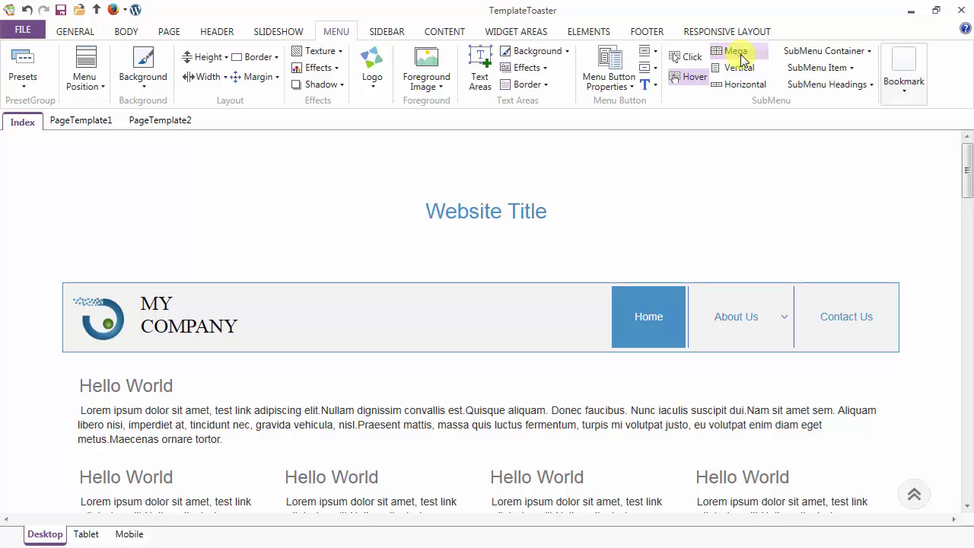
click(866, 86)
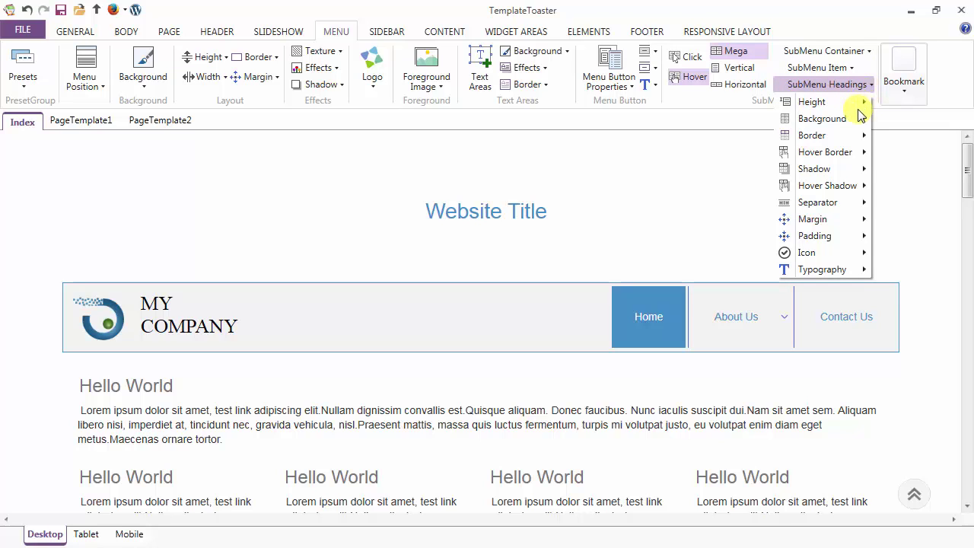
mouse_move(856, 102)
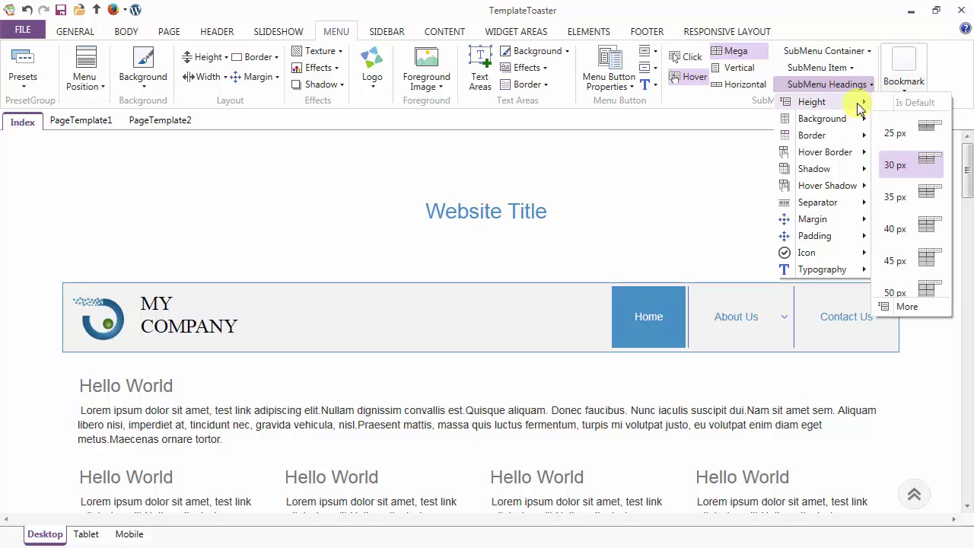
click(905, 283)
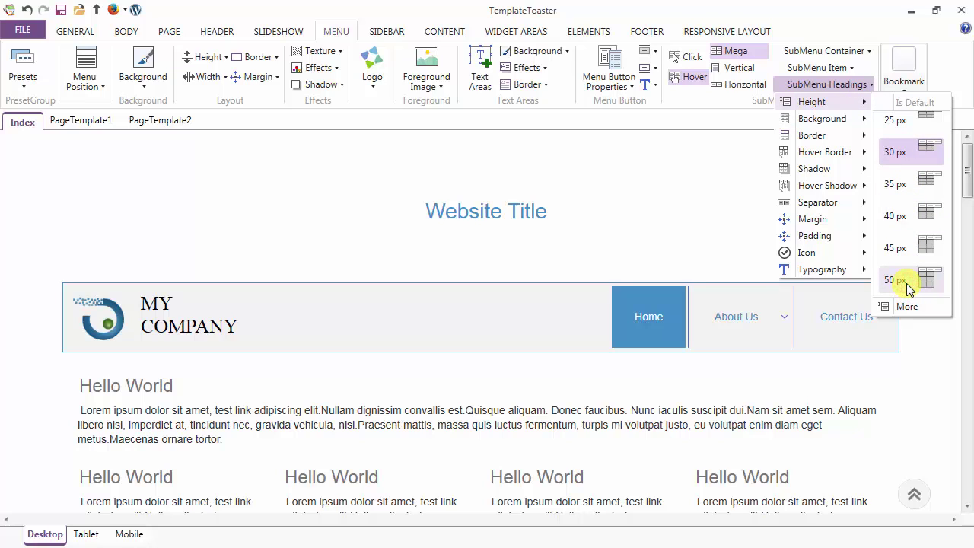
click(905, 283)
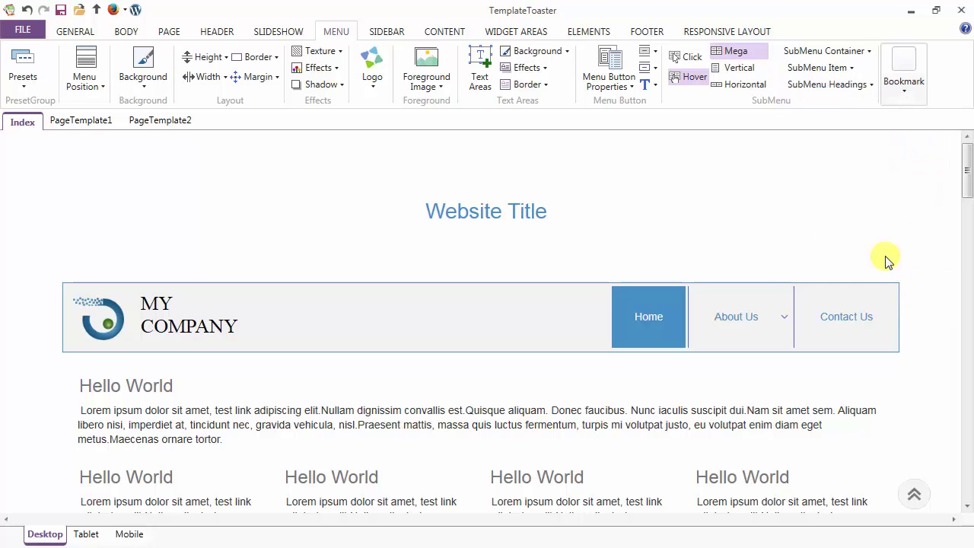
Step: Set the submenu headings' normal background to a light gray theme color, two shades below white
click(833, 87)
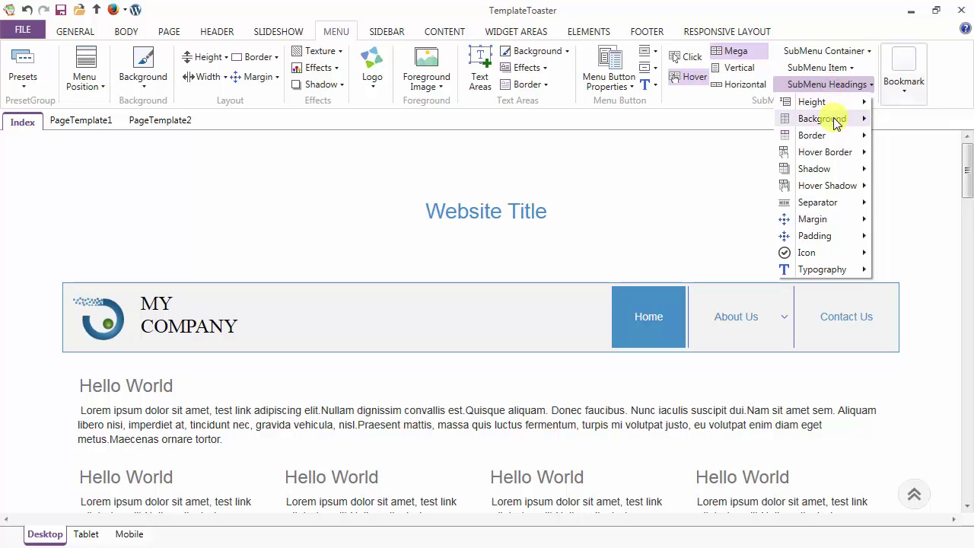
mouse_move(837, 124)
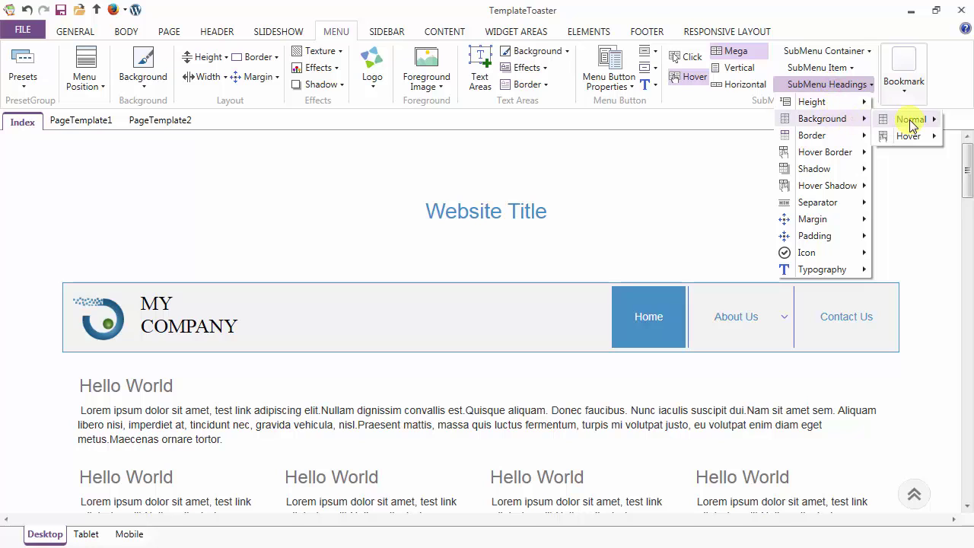
mouse_move(914, 121)
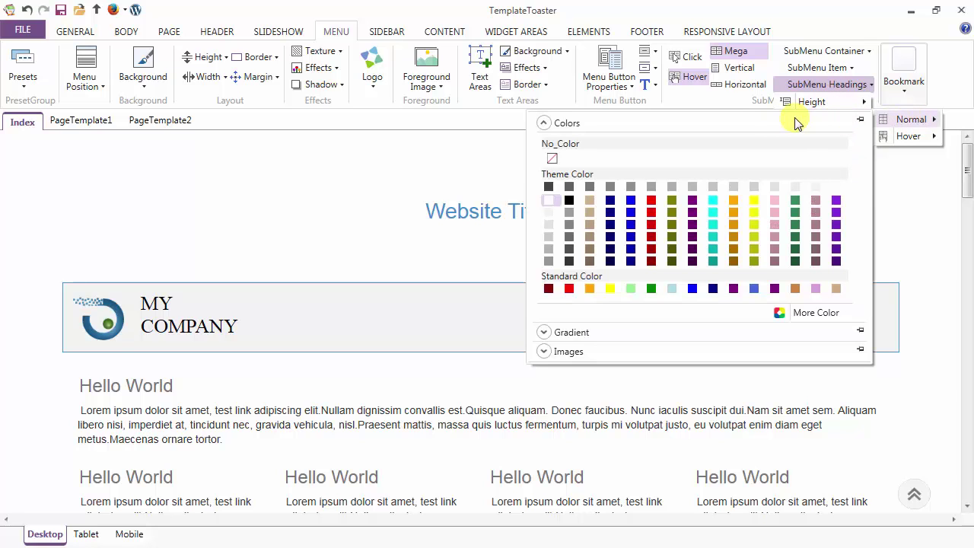
click(548, 226)
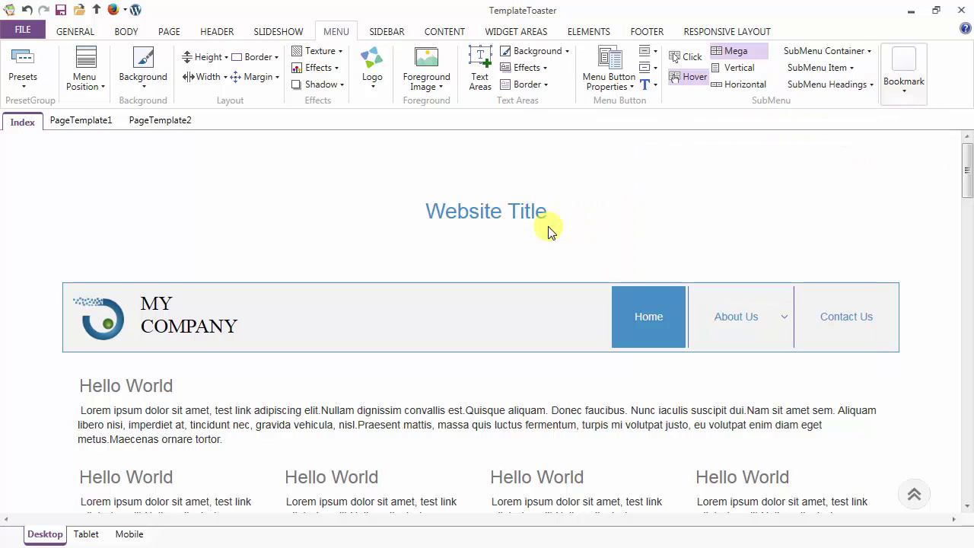
Step: Set the submenu headings' hover background to the blue #428BCA sampled from the Home menu button
click(852, 87)
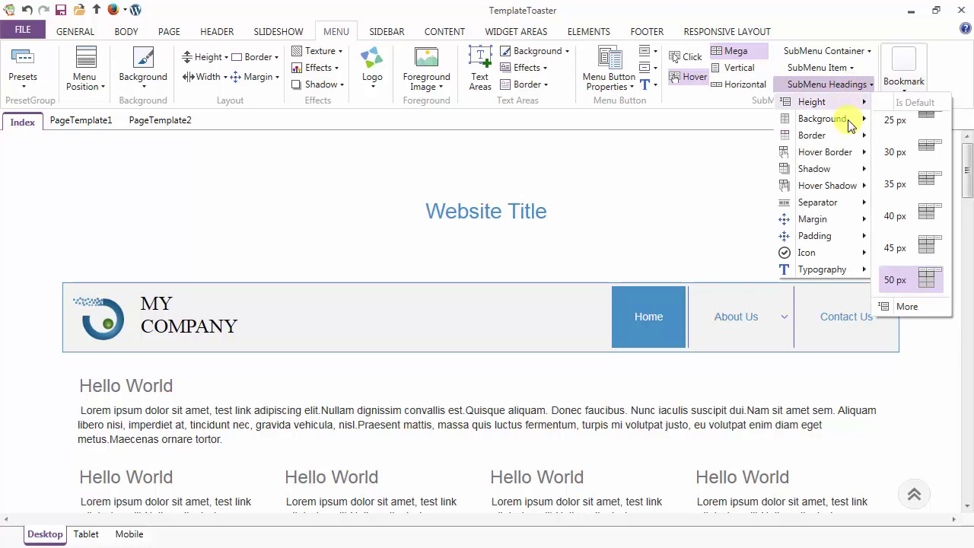
mouse_move(907, 127)
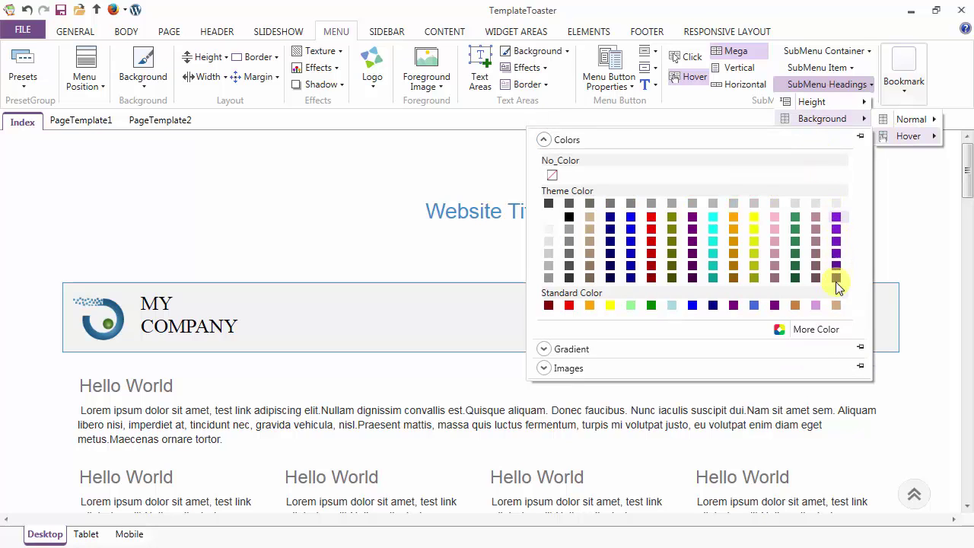
click(816, 329)
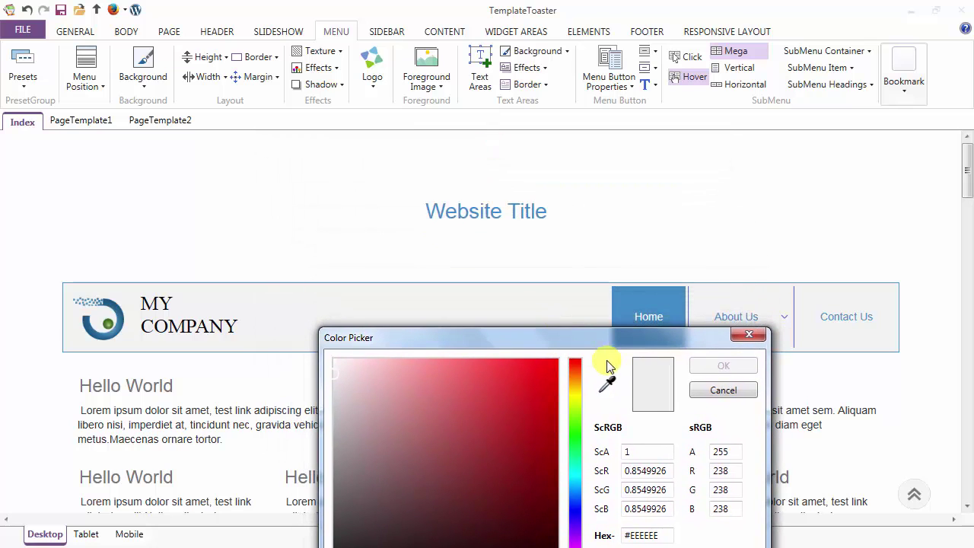
click(606, 382)
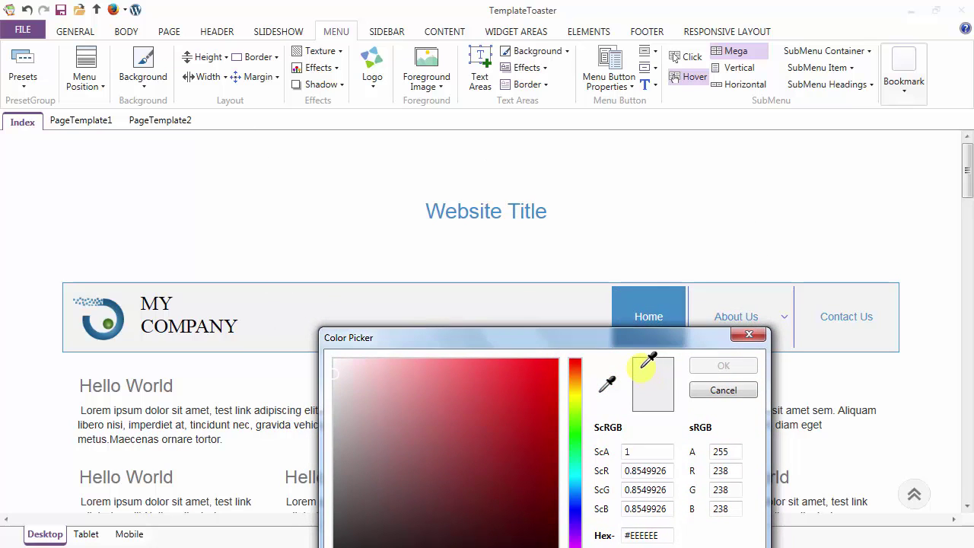
click(626, 304)
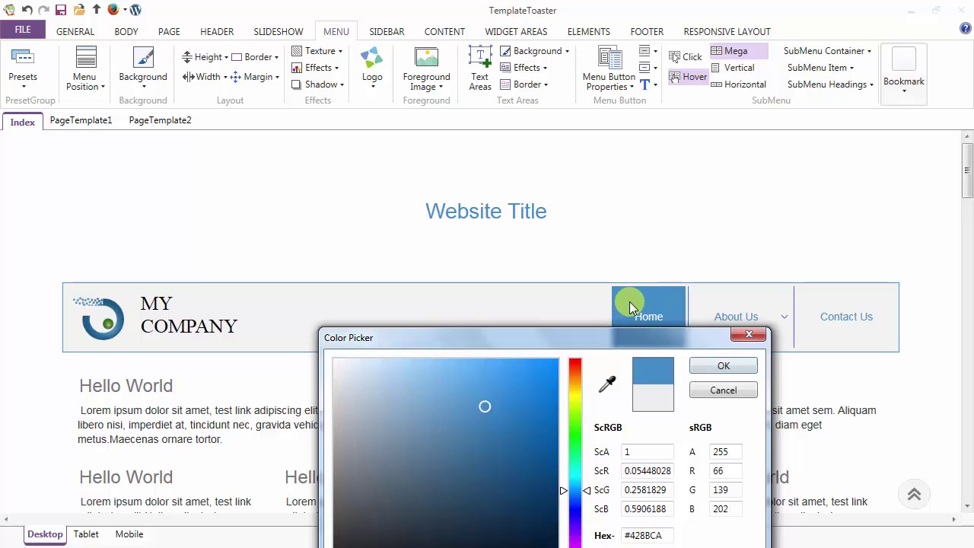
click(724, 365)
Step: Give the submenu headings a border thickness of 1 at the top and bottom only
click(811, 89)
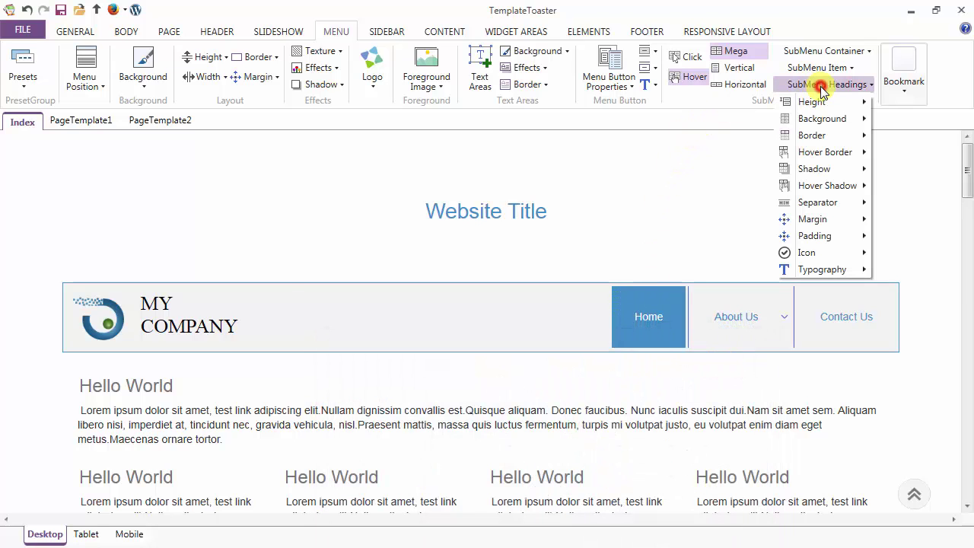
mouse_move(824, 131)
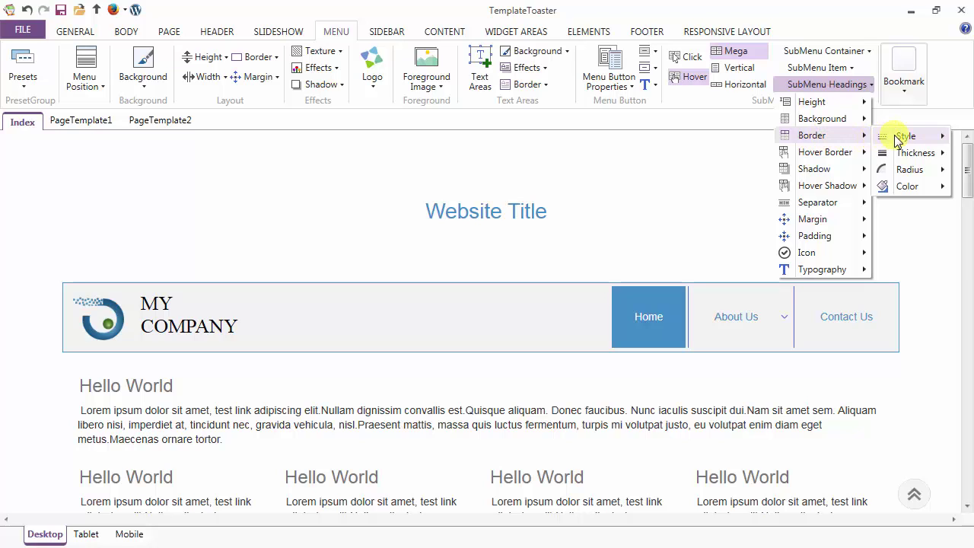
mouse_move(898, 141)
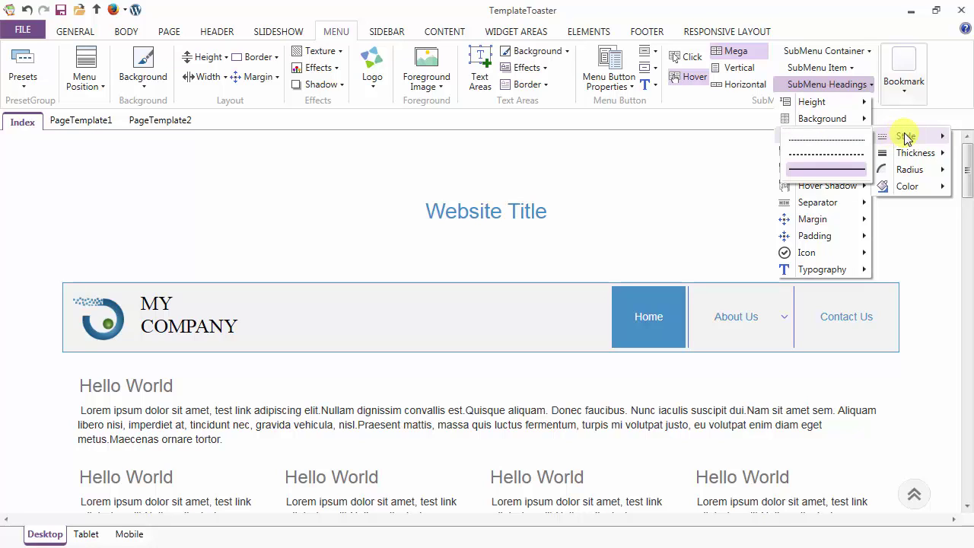
mouse_move(913, 156)
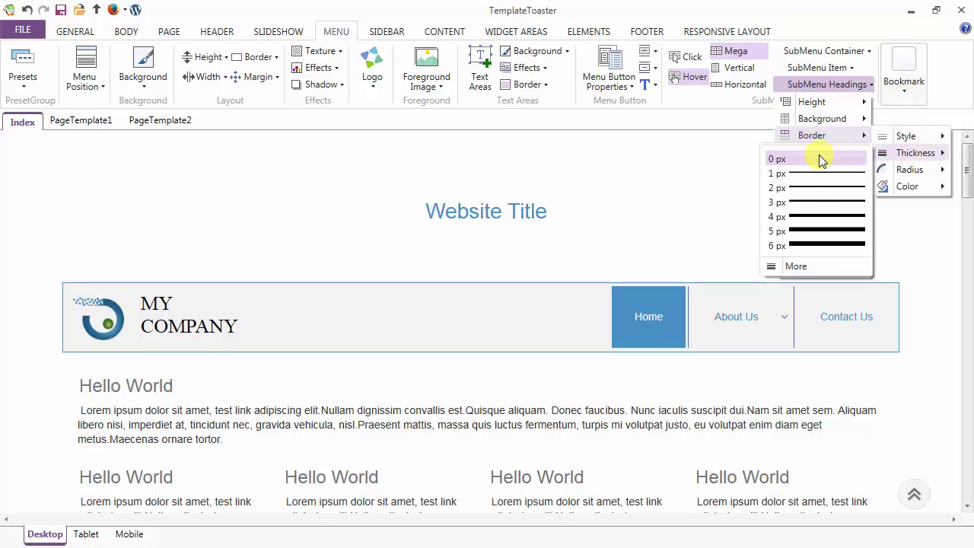
click(798, 269)
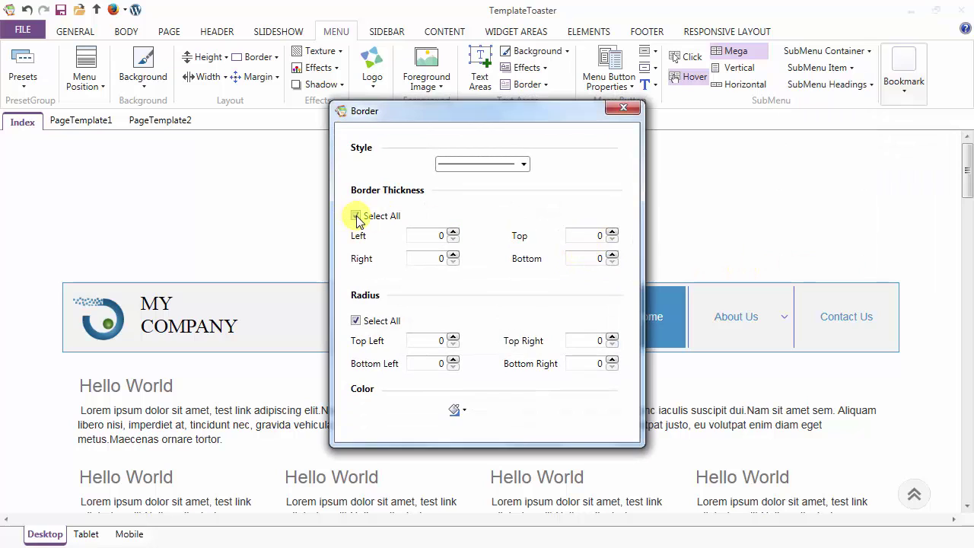
click(356, 216)
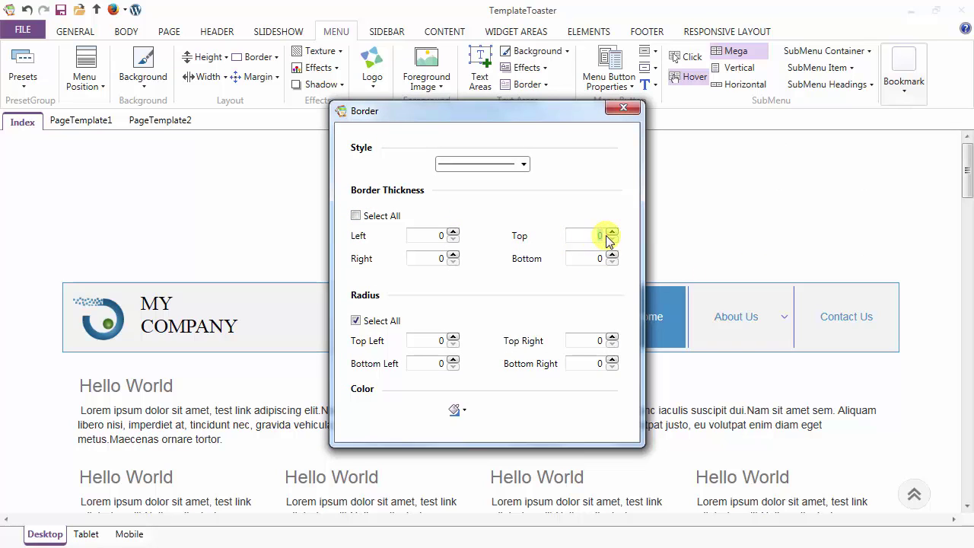
click(596, 257)
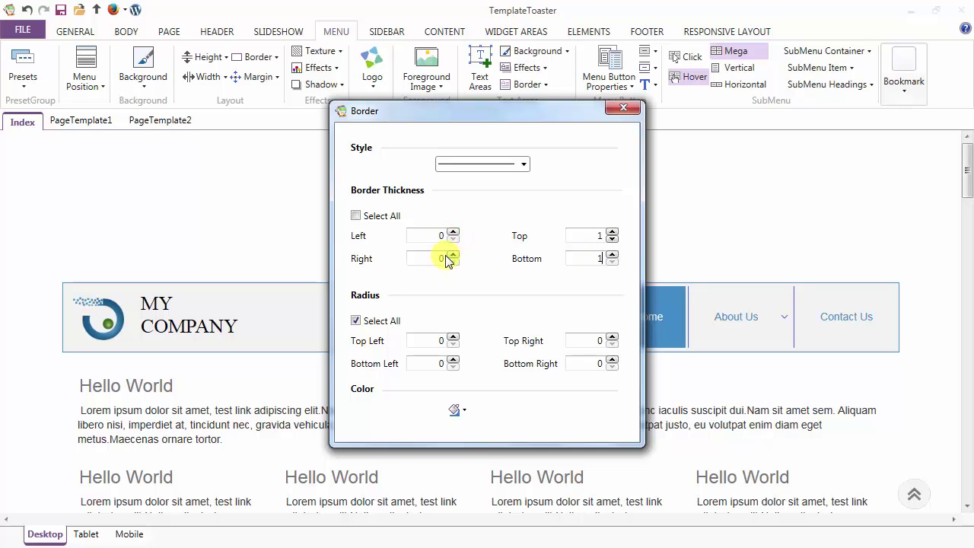
click(630, 109)
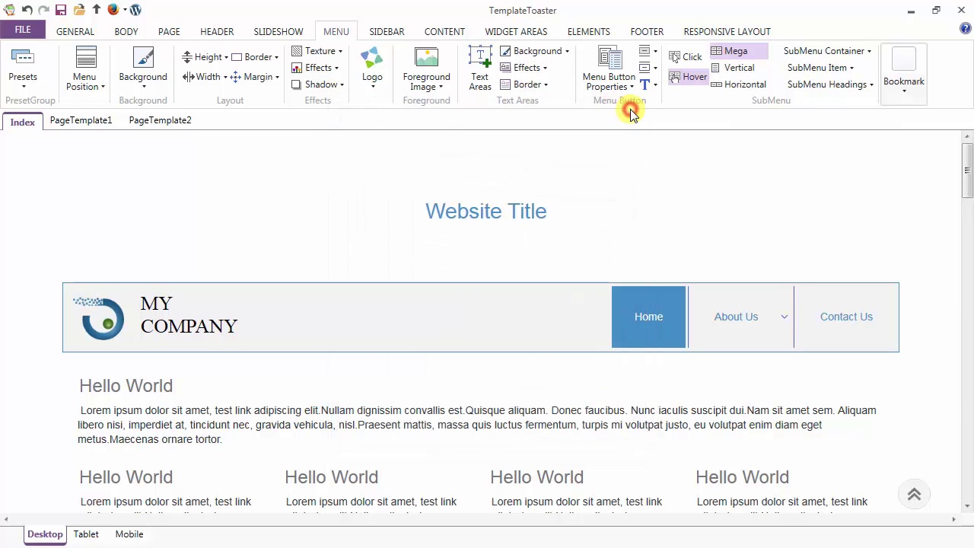
Step: Set the separator thickness of the submenu headings to 4 px
click(865, 89)
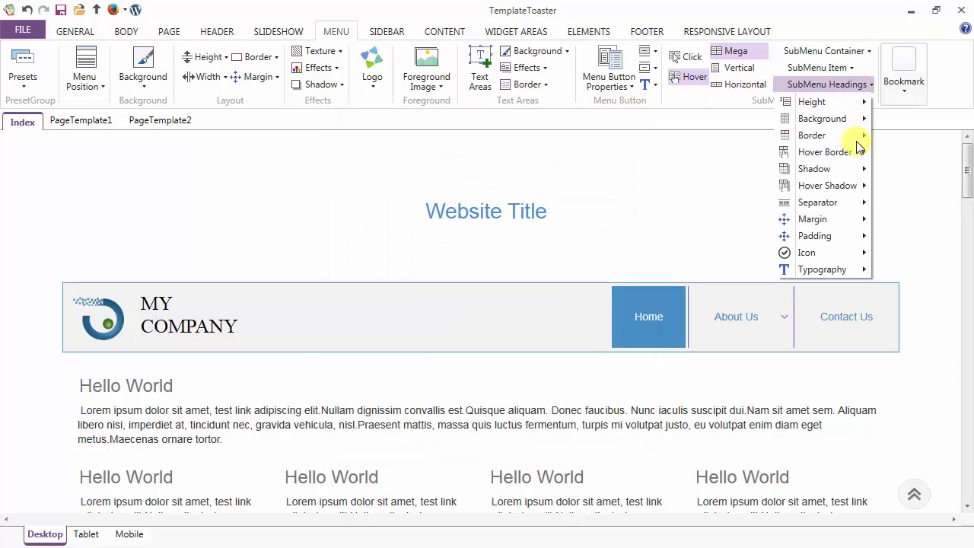
mouse_move(858, 142)
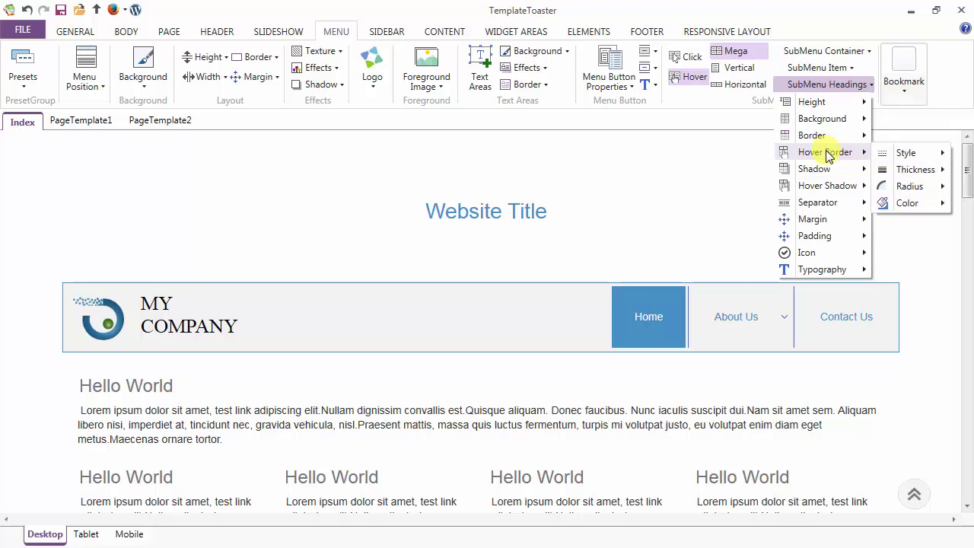
mouse_move(827, 170)
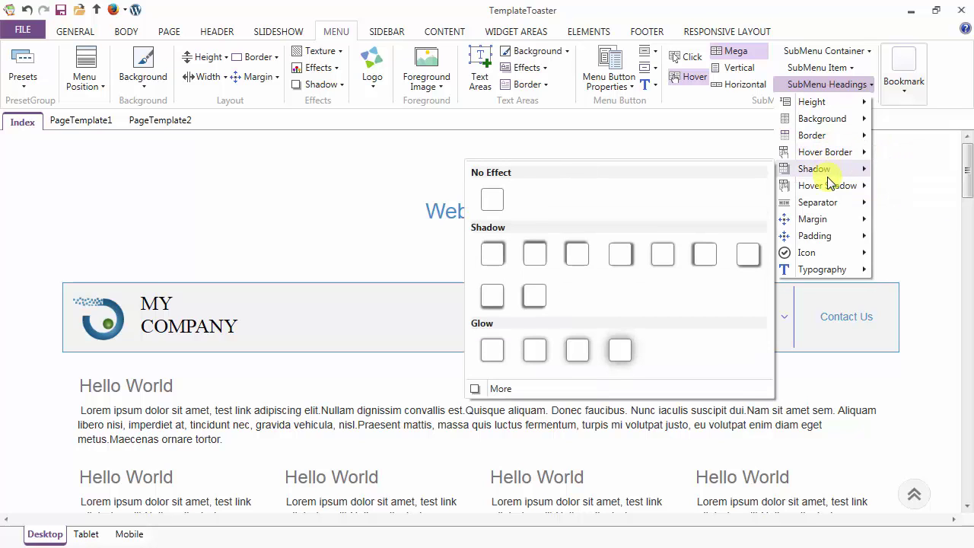
mouse_move(829, 187)
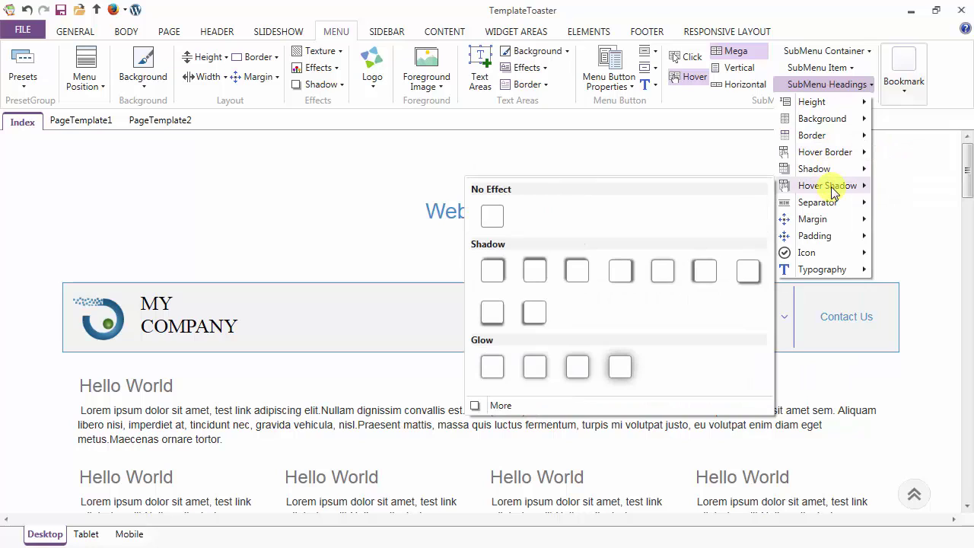
mouse_move(840, 207)
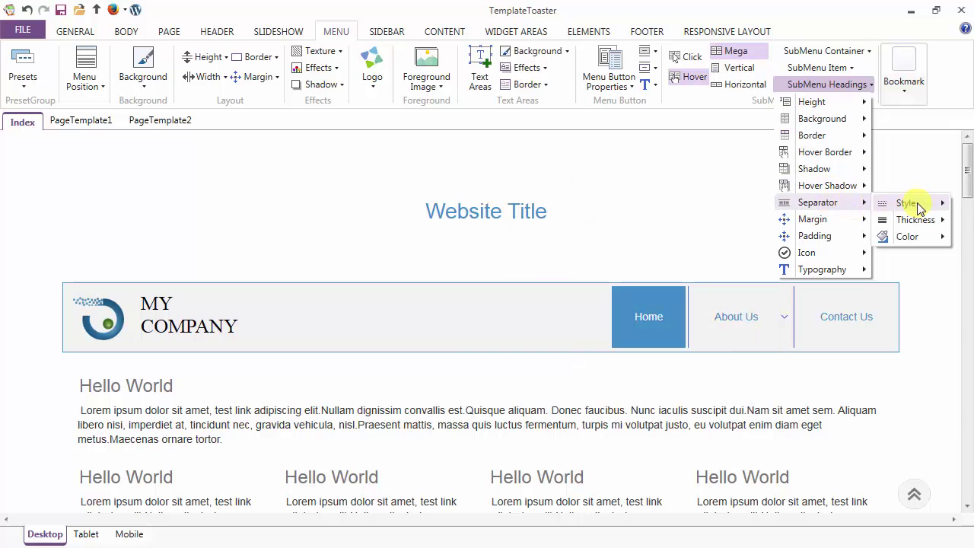
mouse_move(920, 222)
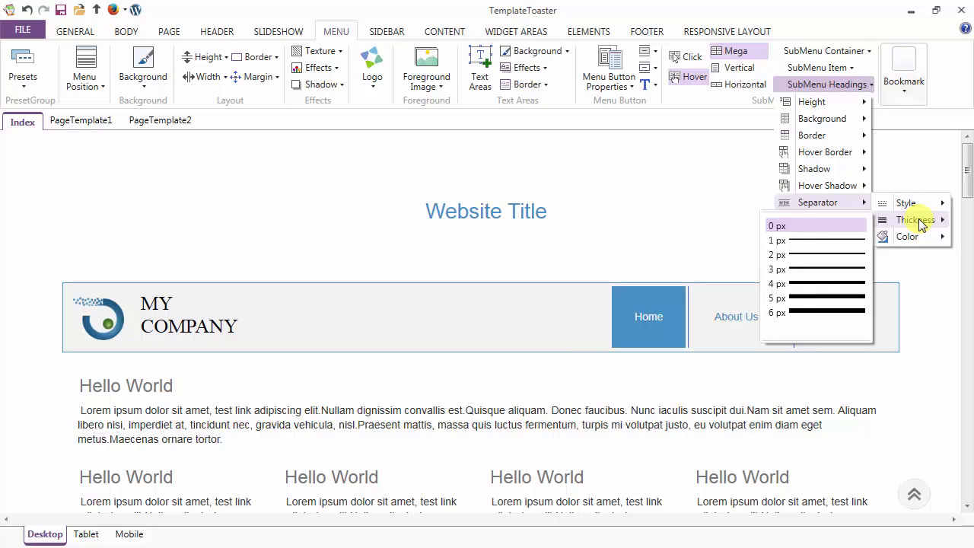
click(802, 284)
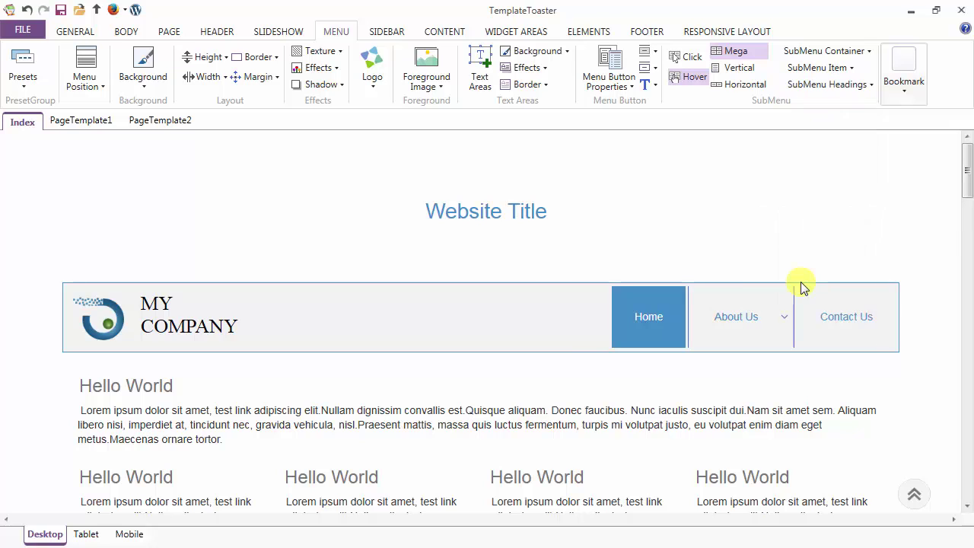
Step: Set the submenu headings' hover text color to white and preview the mega submenu under About Us
click(819, 87)
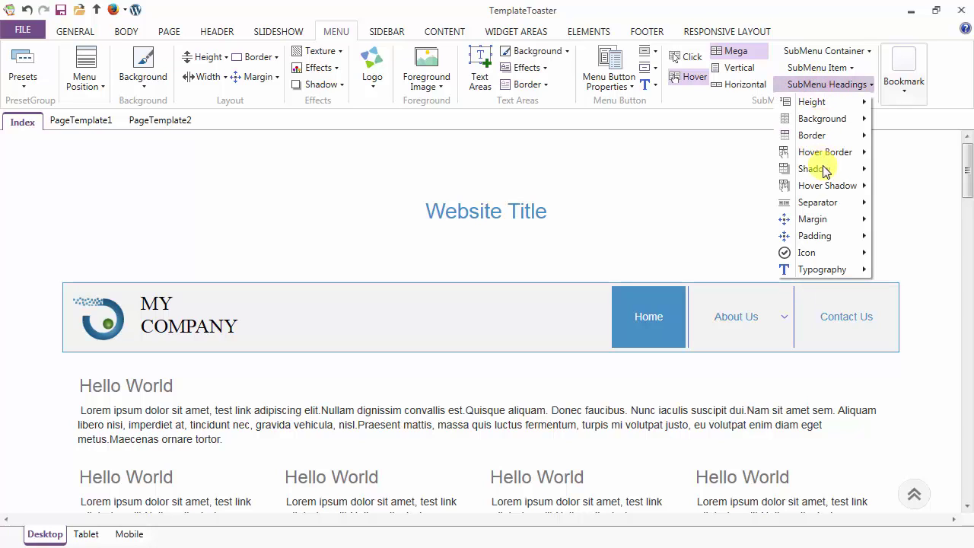
mouse_move(822, 222)
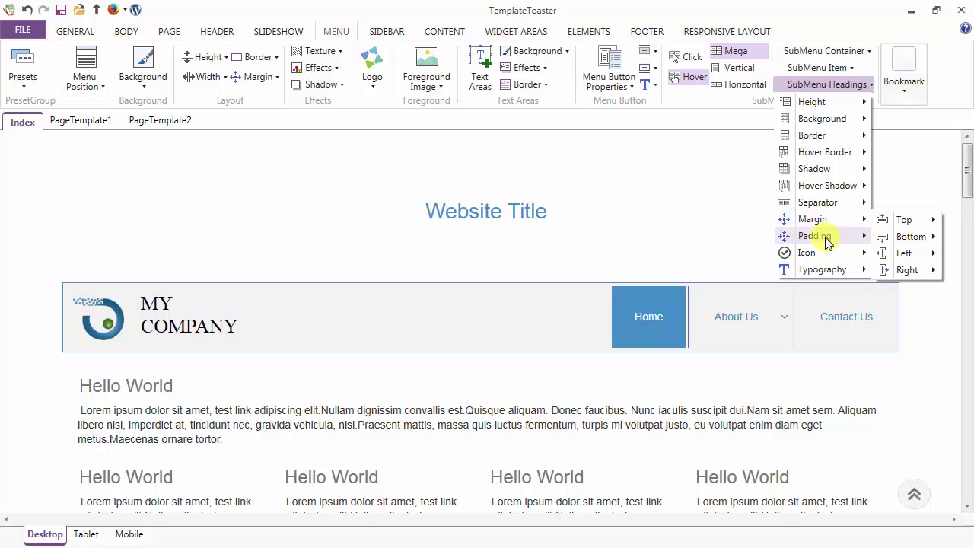
mouse_move(827, 245)
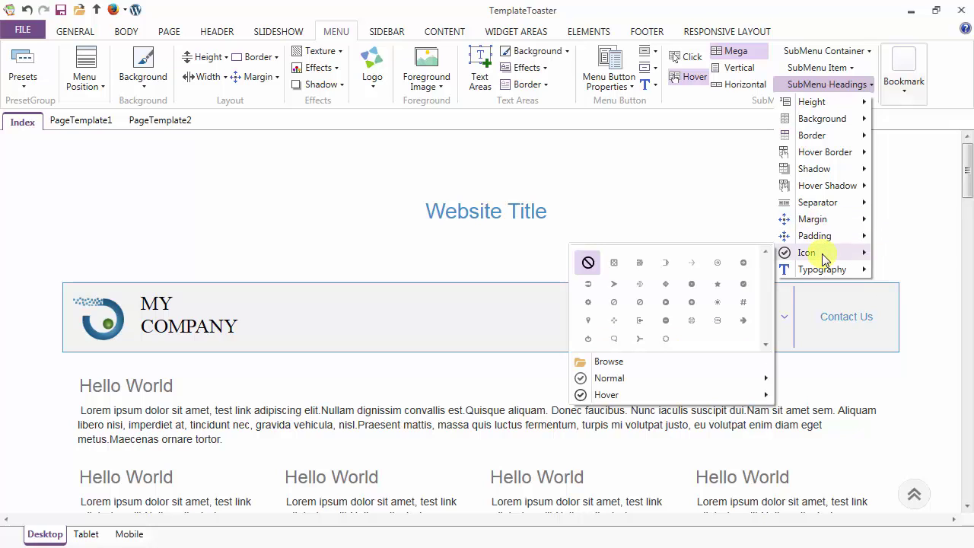
mouse_move(823, 270)
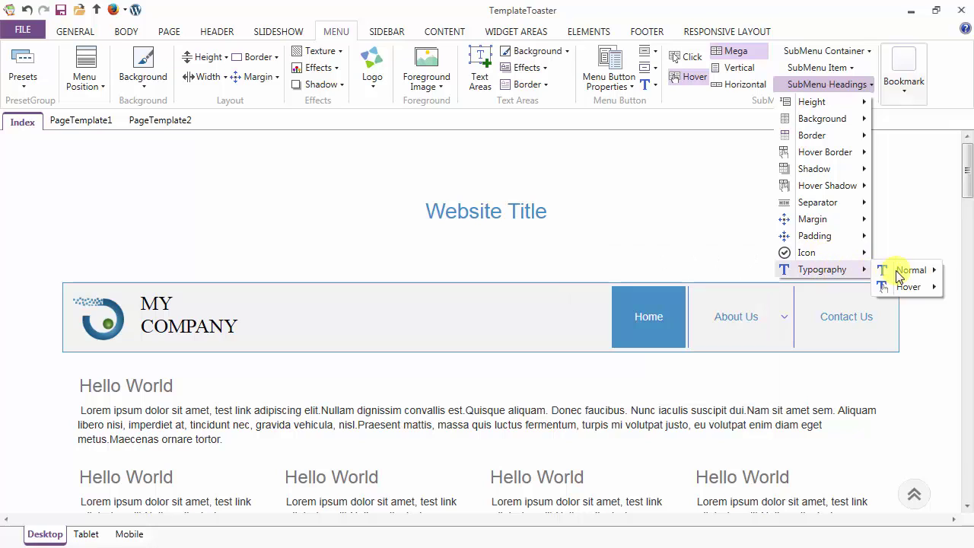
mouse_move(907, 277)
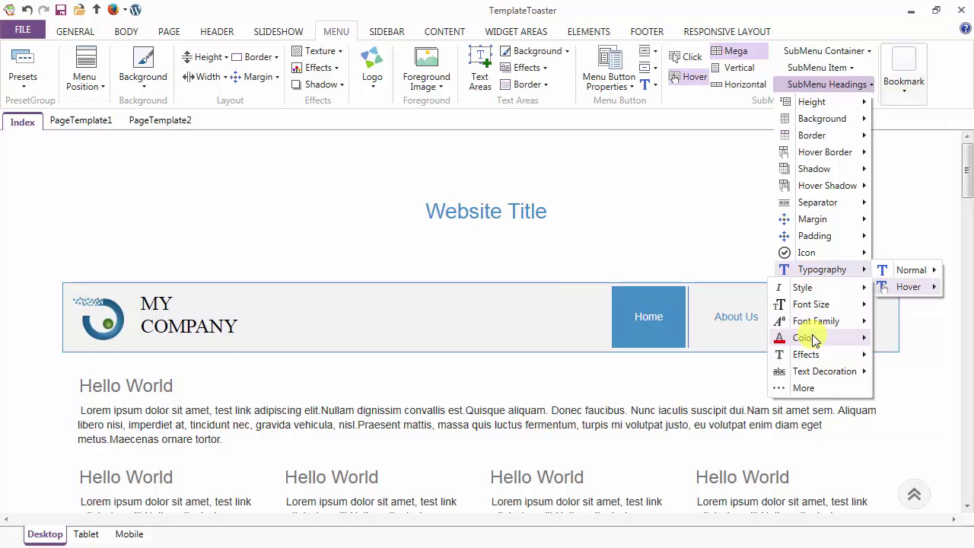
mouse_move(804, 337)
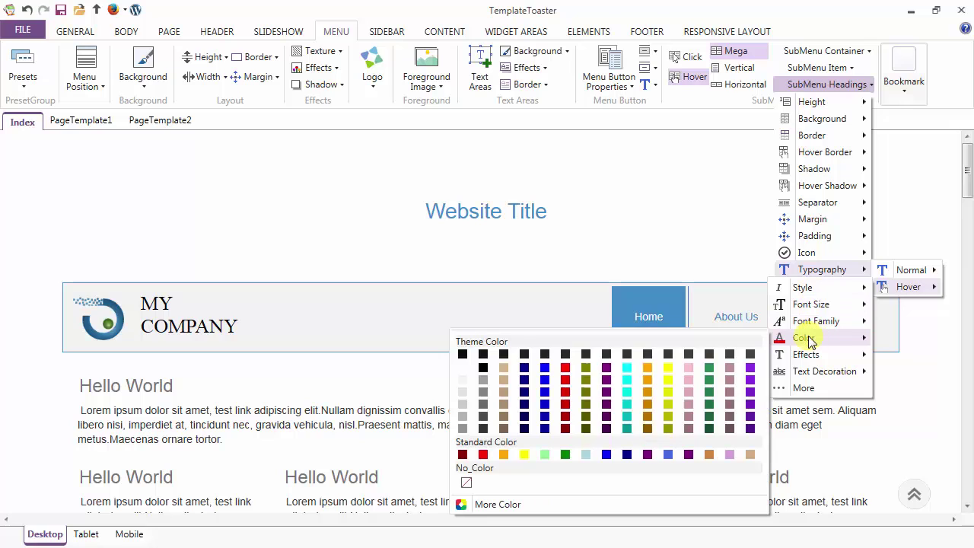
click(462, 369)
mouse_move(719, 327)
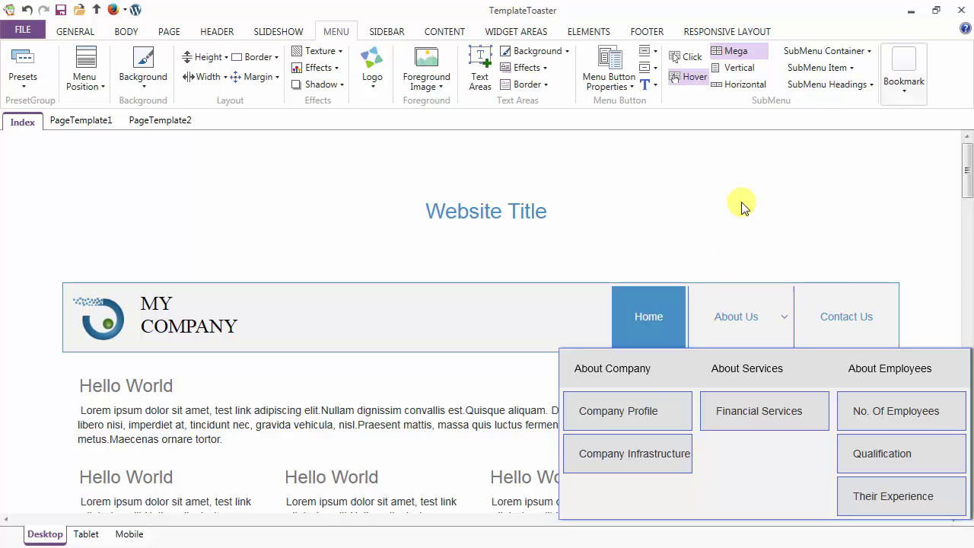
Step: Switch the submenu type to Vertical, preview it under About Us, and make submenus open on click instead of hover
click(738, 67)
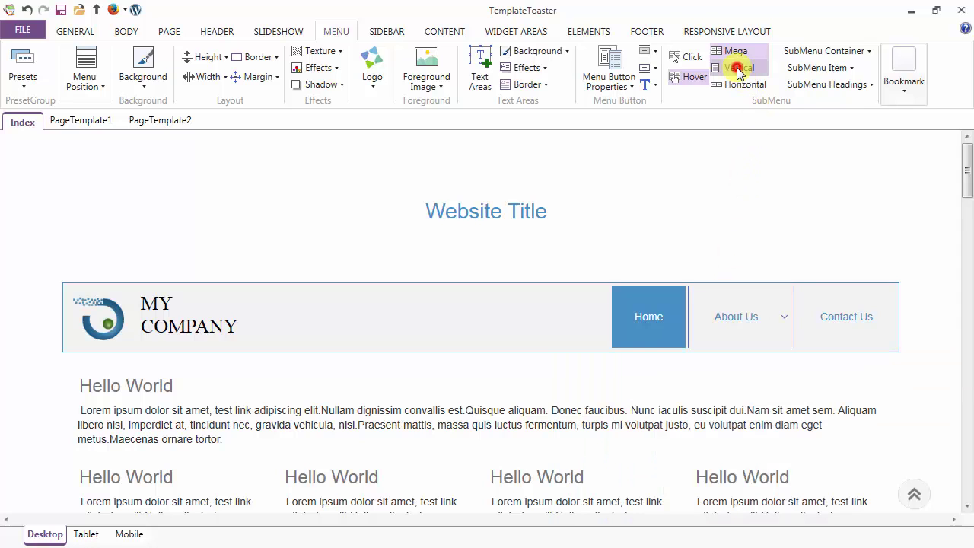
click(735, 321)
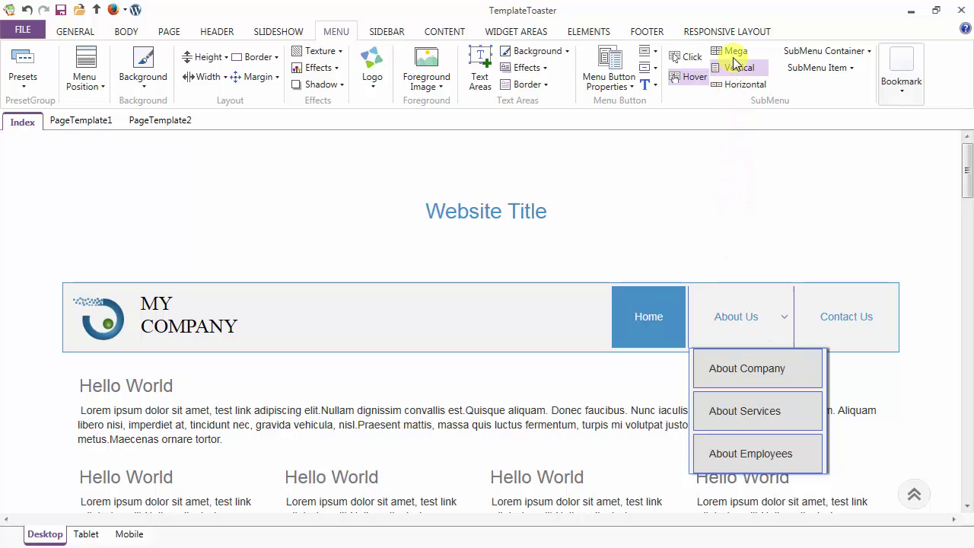
click(694, 57)
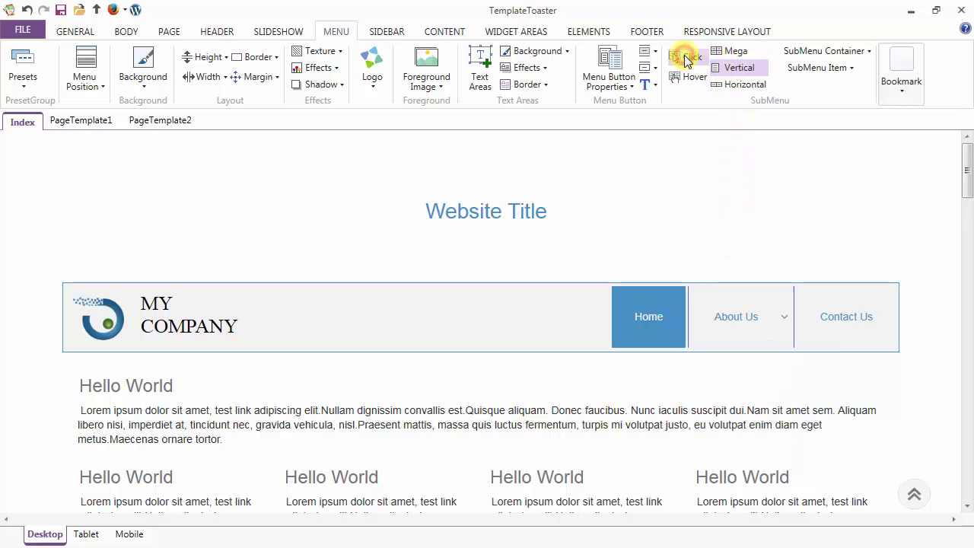
Step: Save the current menu design as a bookmark named mybookmark
click(903, 80)
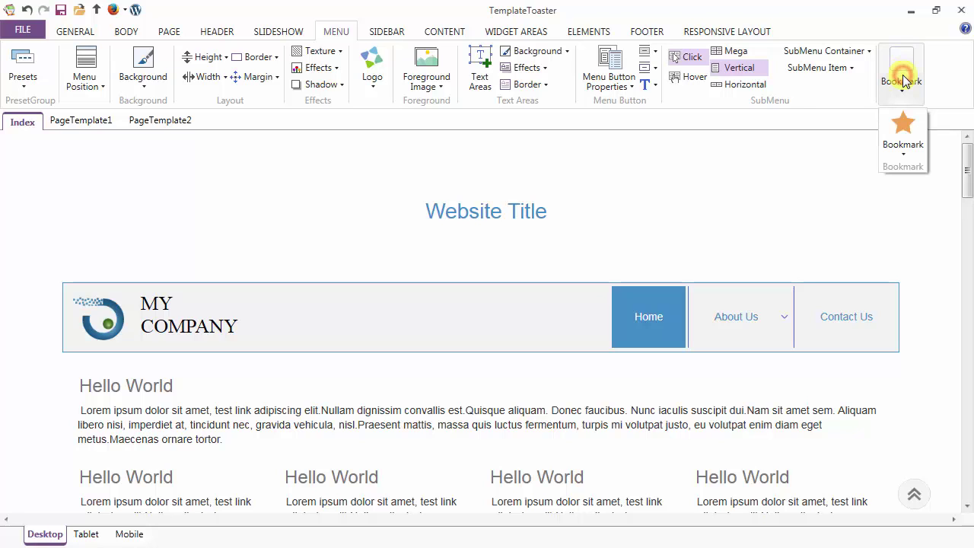
click(896, 131)
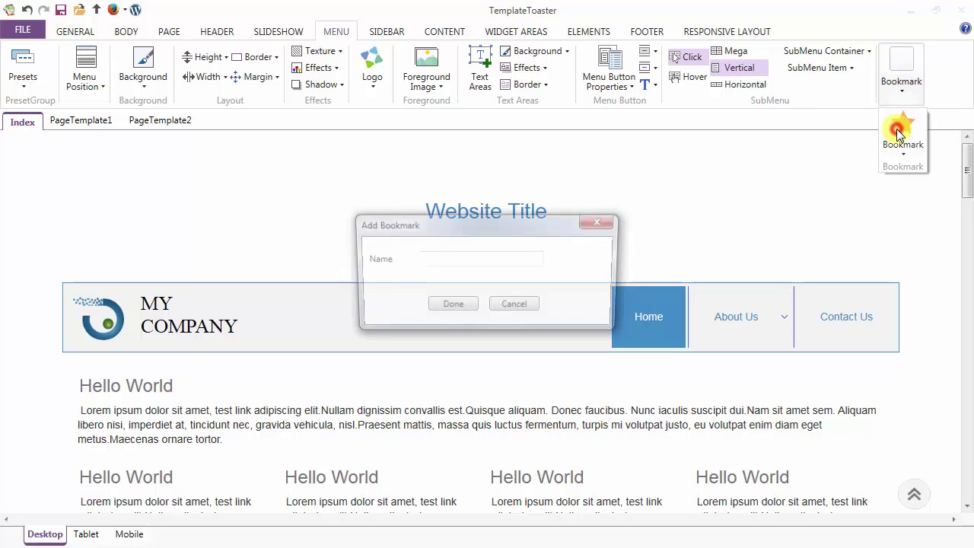
click(467, 261)
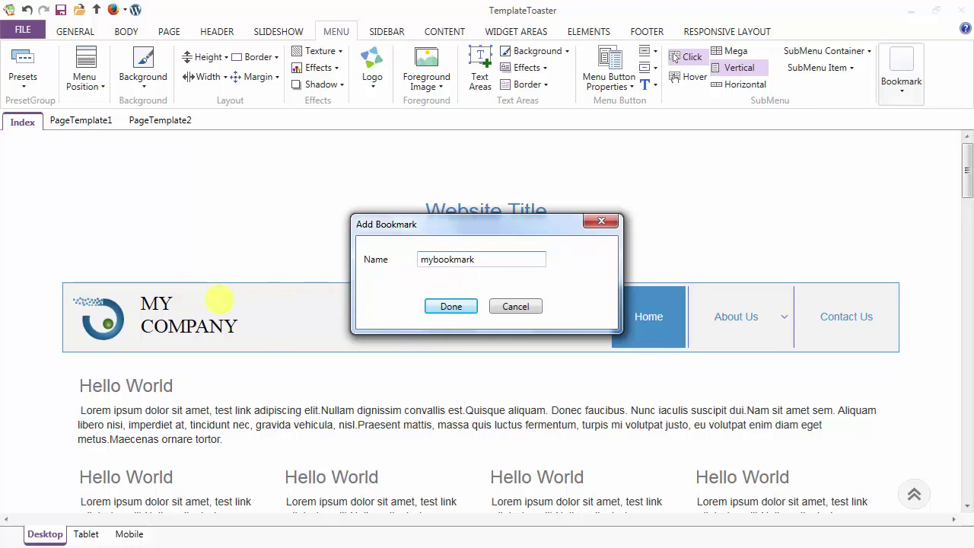
click(439, 305)
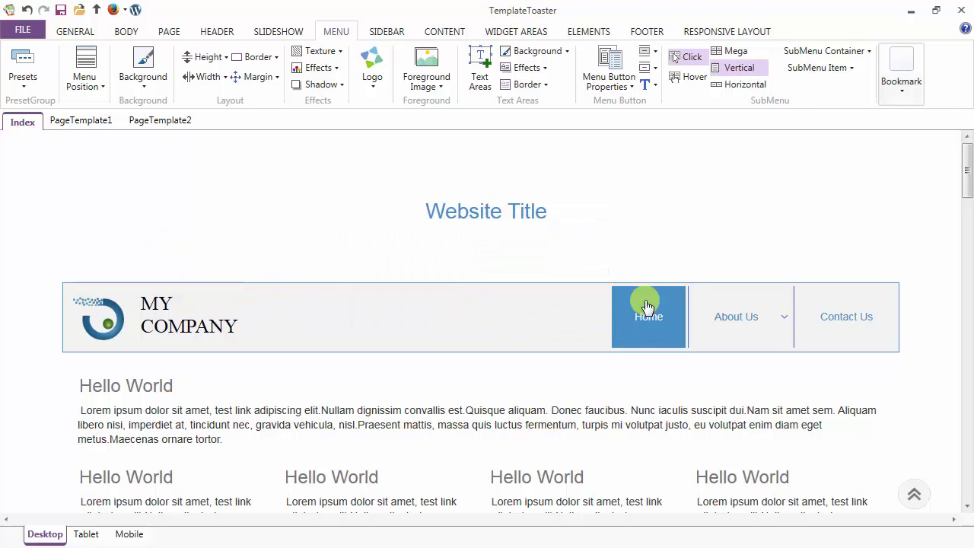
Step: Apply the saved mybookmark design to the menu
click(904, 88)
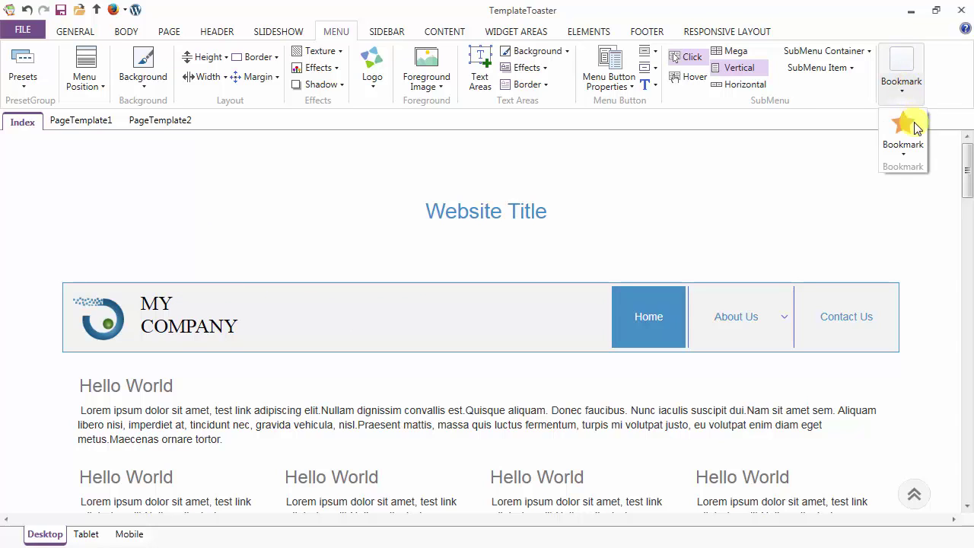
click(912, 155)
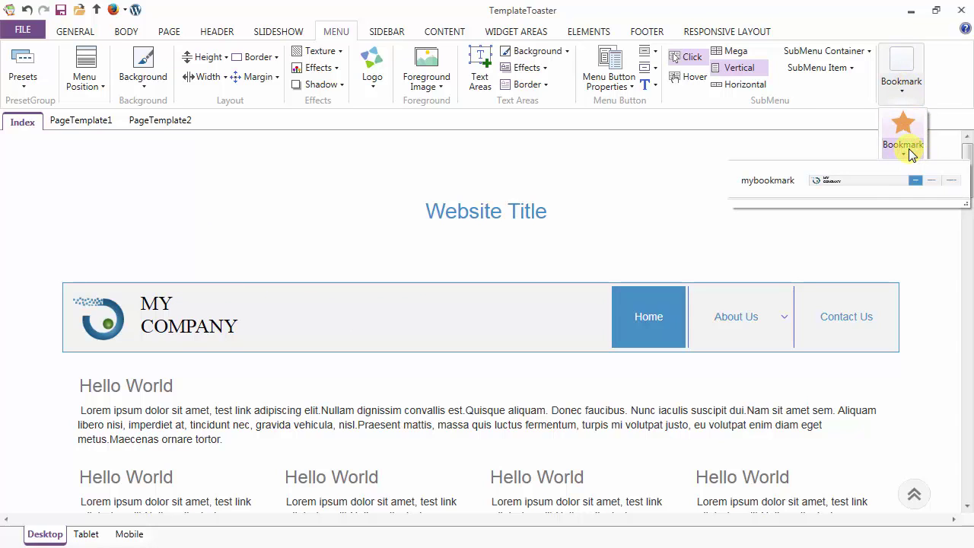
click(896, 187)
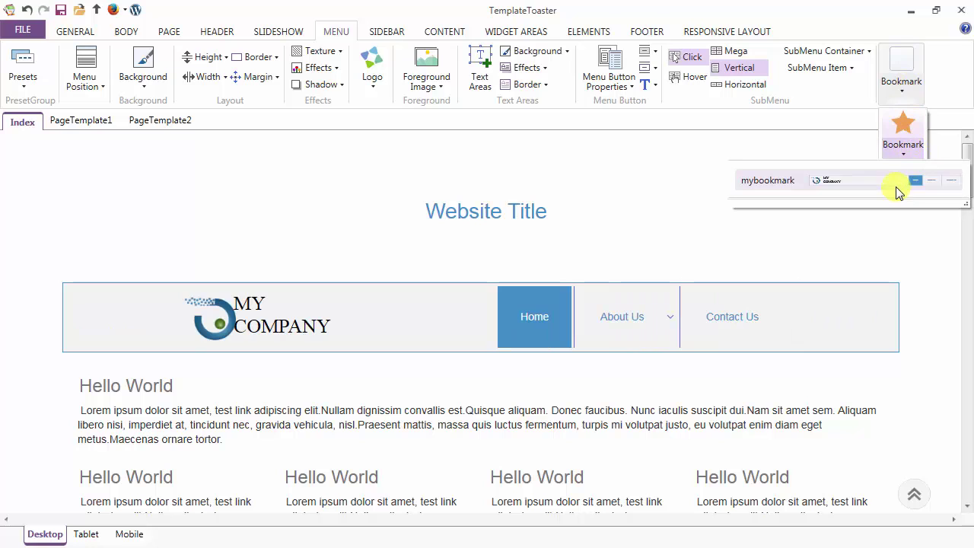
click(903, 82)
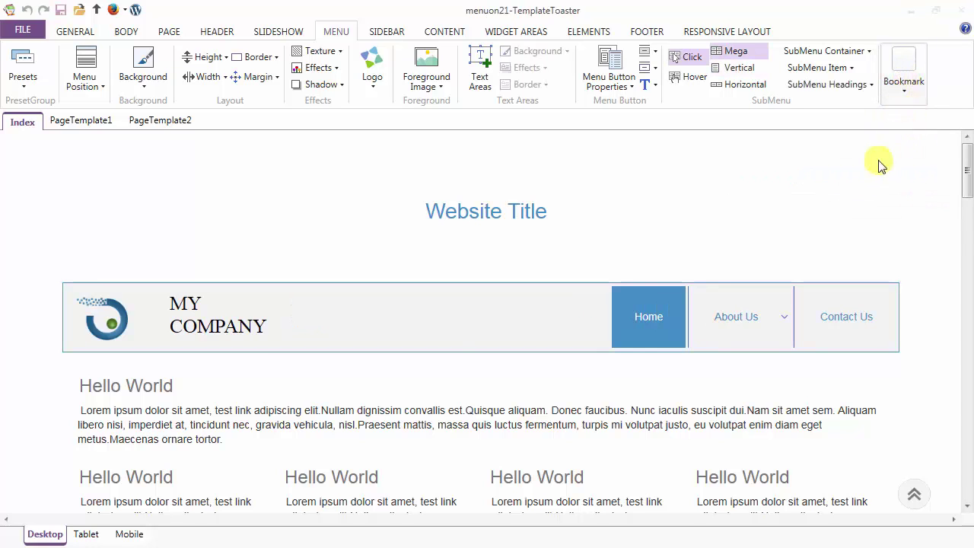
Step: In the tablet view, delete the MY COMPANY text area from the menu and view the main page text areas available for reinsertion
click(87, 533)
drag(290, 328, 311, 327)
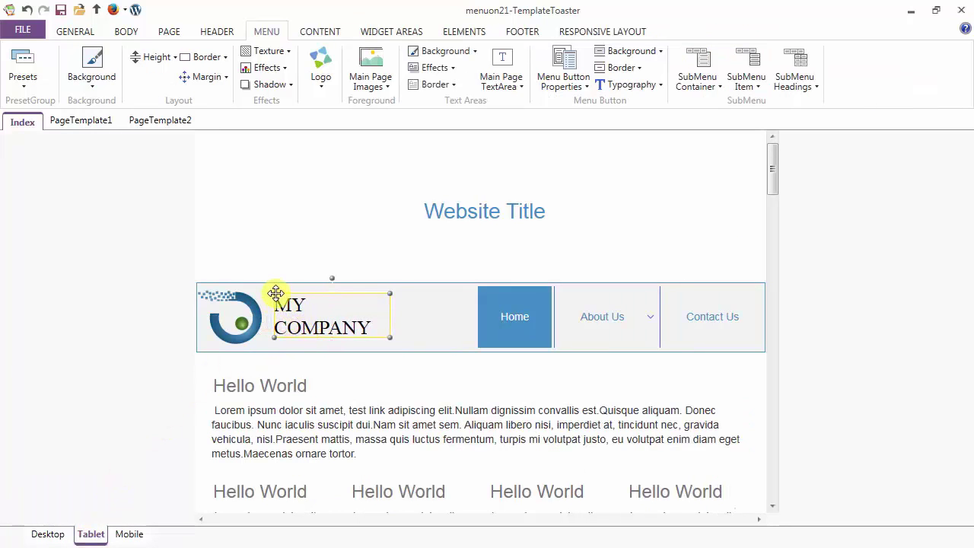
right_click(277, 293)
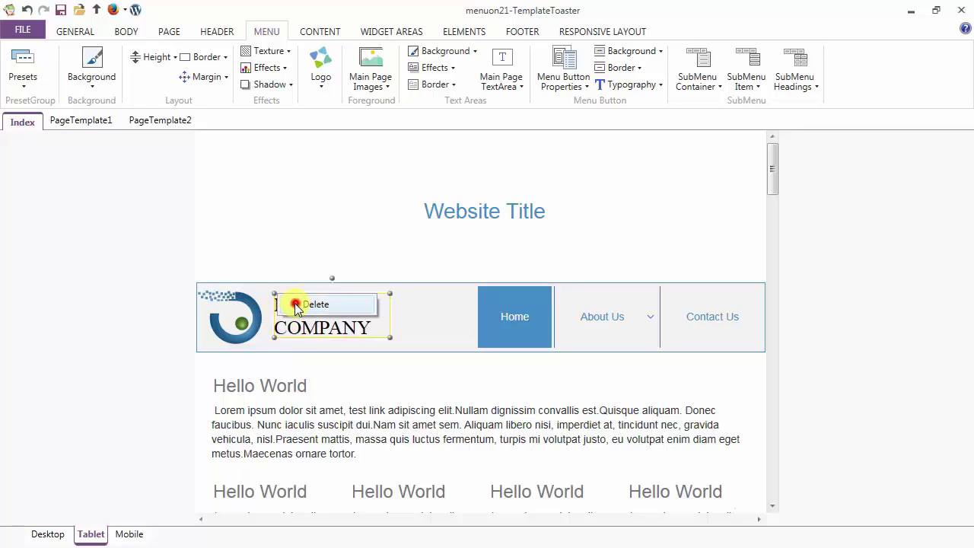
click(297, 305)
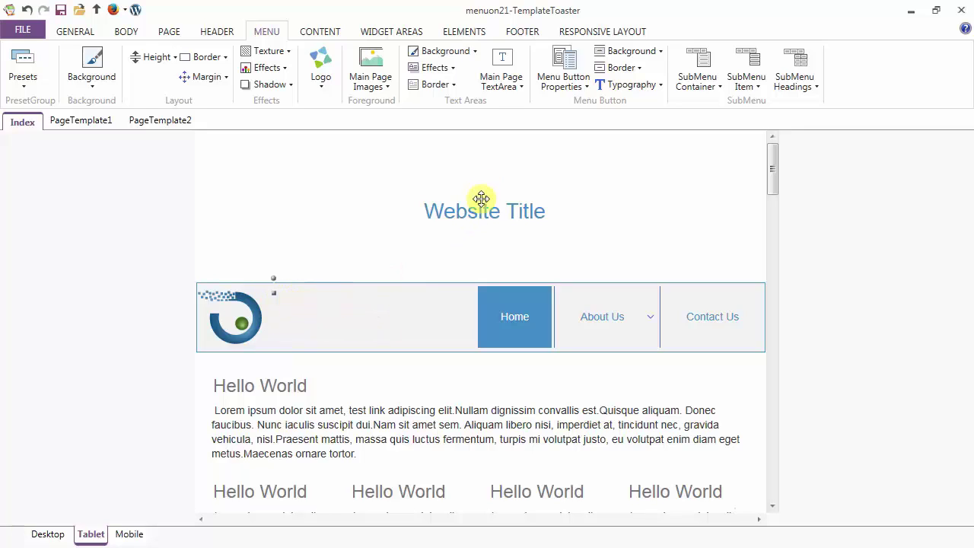
click(515, 81)
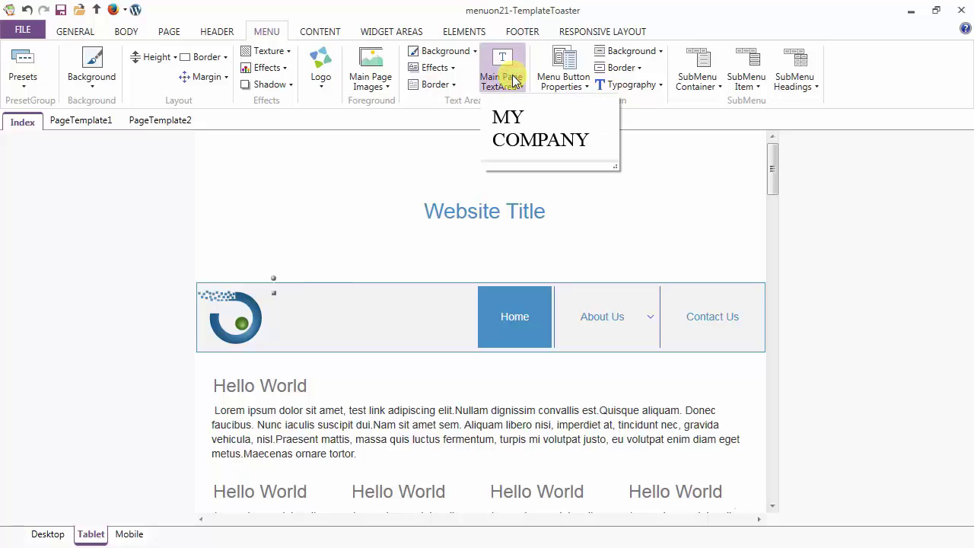
click(515, 81)
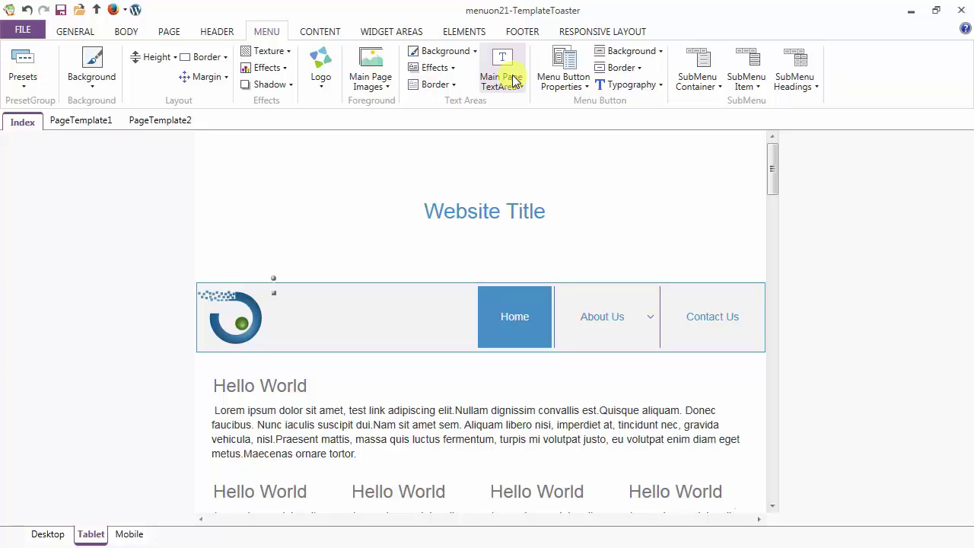
Step: In the mobile view, delete the logo and the MY COMPANY text area from the menu
click(127, 534)
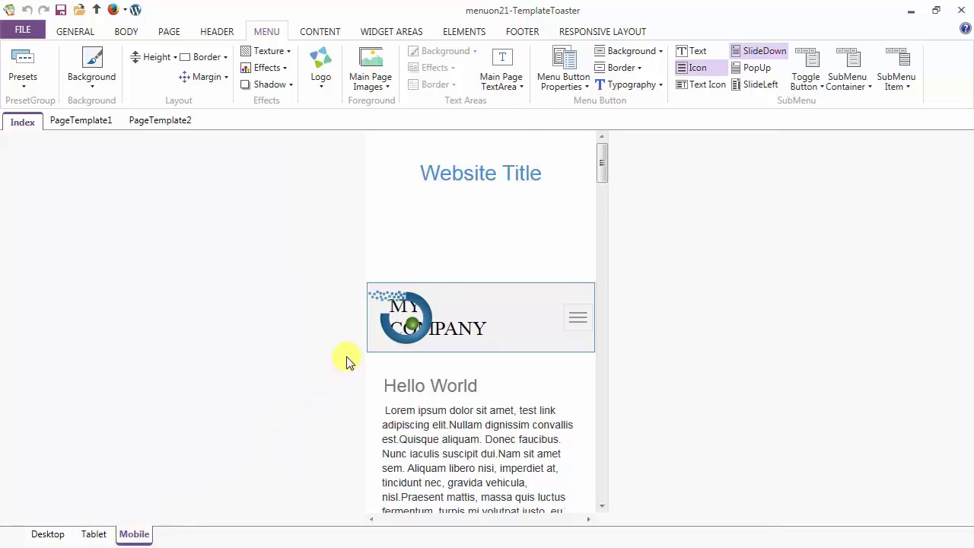
click(387, 322)
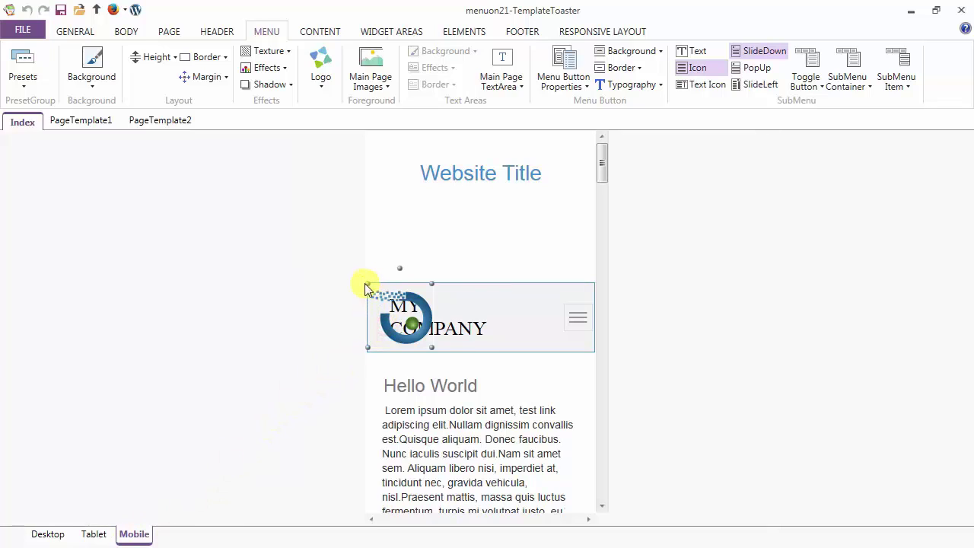
right_click(368, 286)
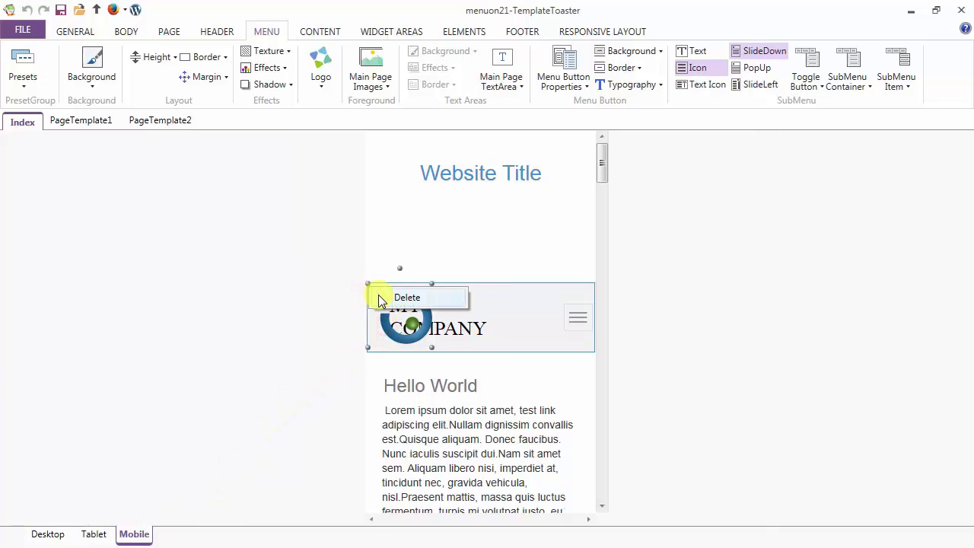
click(377, 297)
click(389, 307)
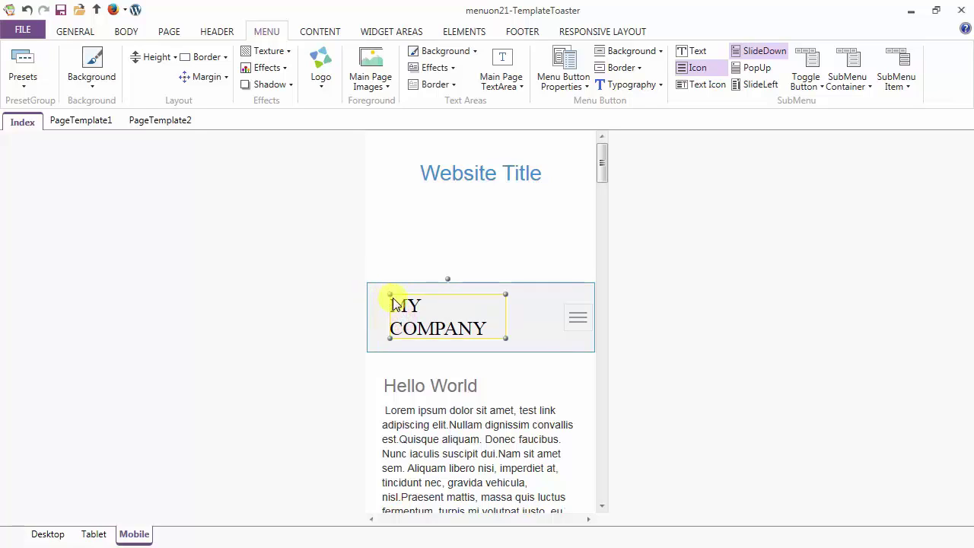
right_click(393, 298)
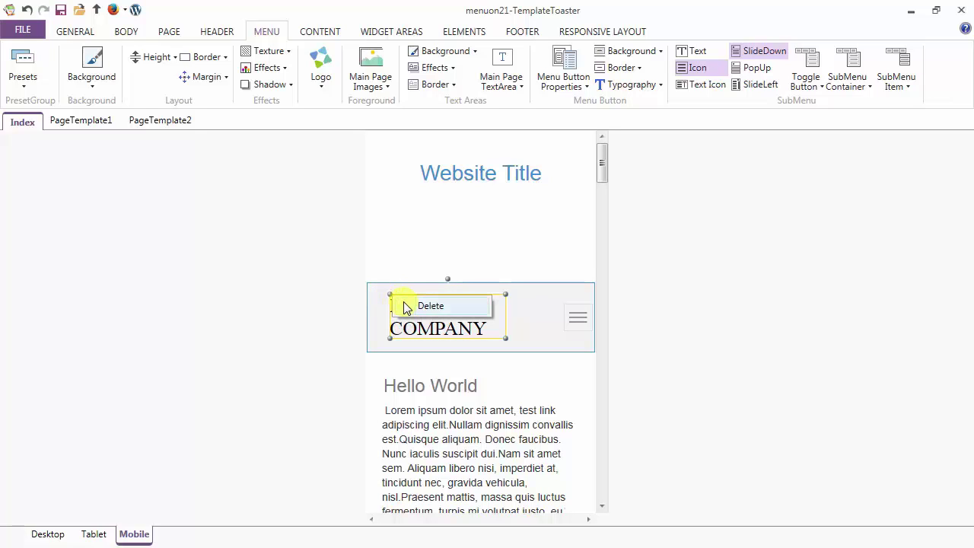
click(404, 307)
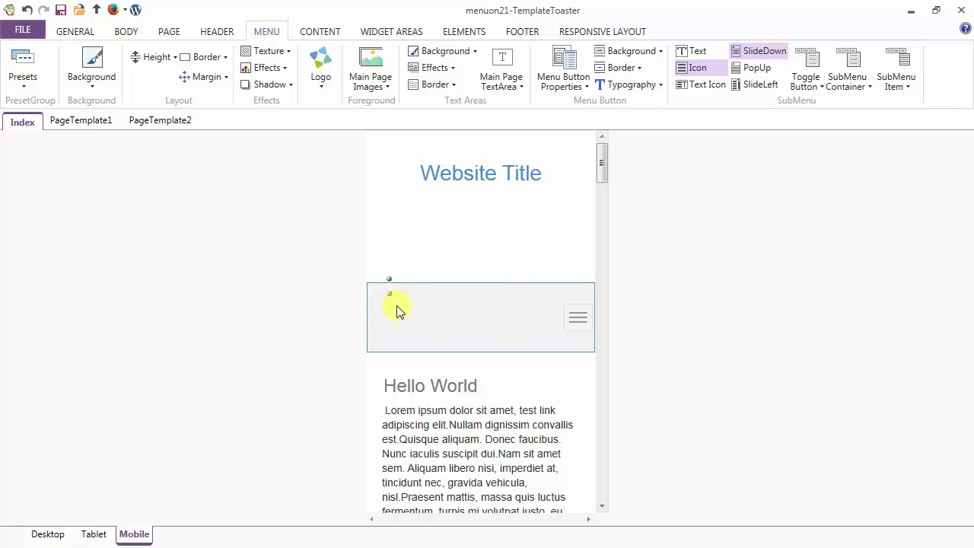
Step: Try the Text, Icon and Text Icon styles on the mobile menu's toggle button, ending with Icon
click(578, 322)
click(700, 51)
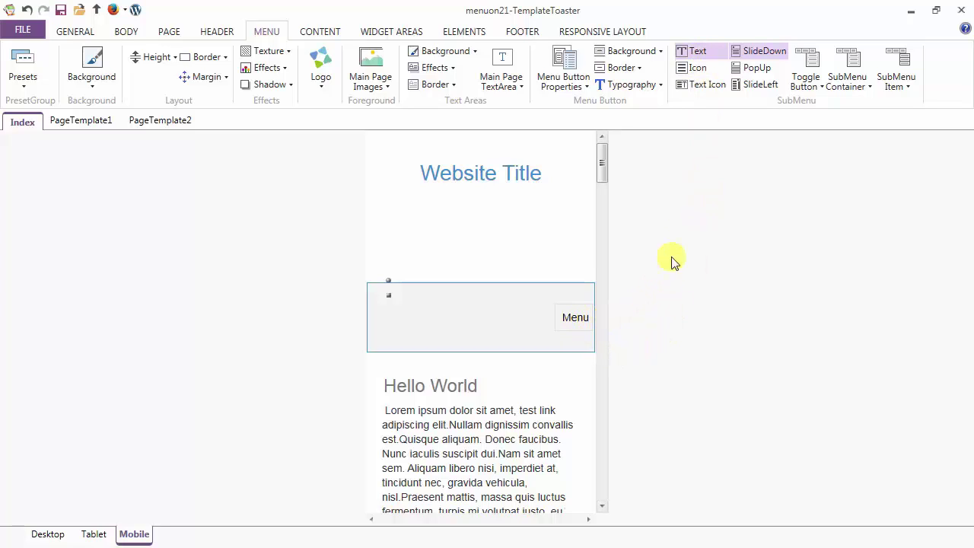
click(695, 68)
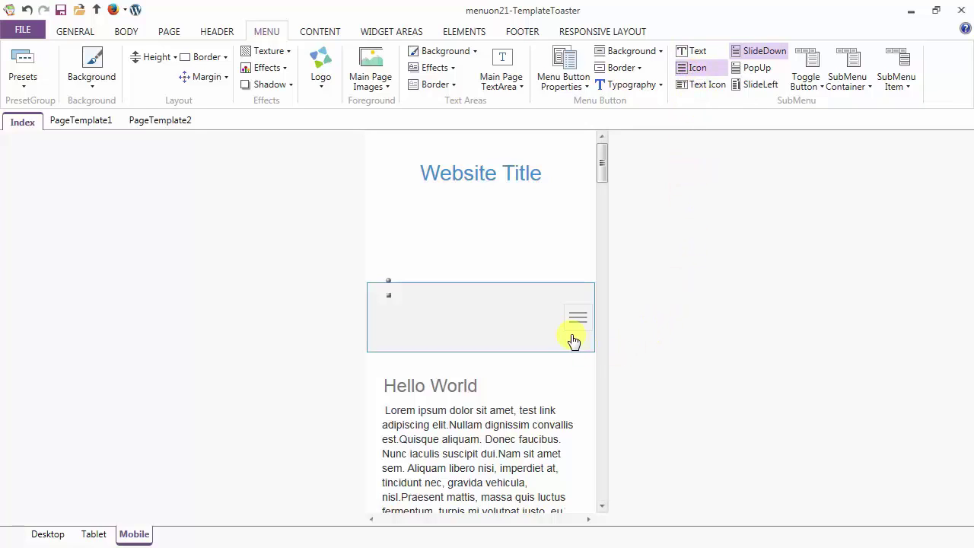
click(700, 86)
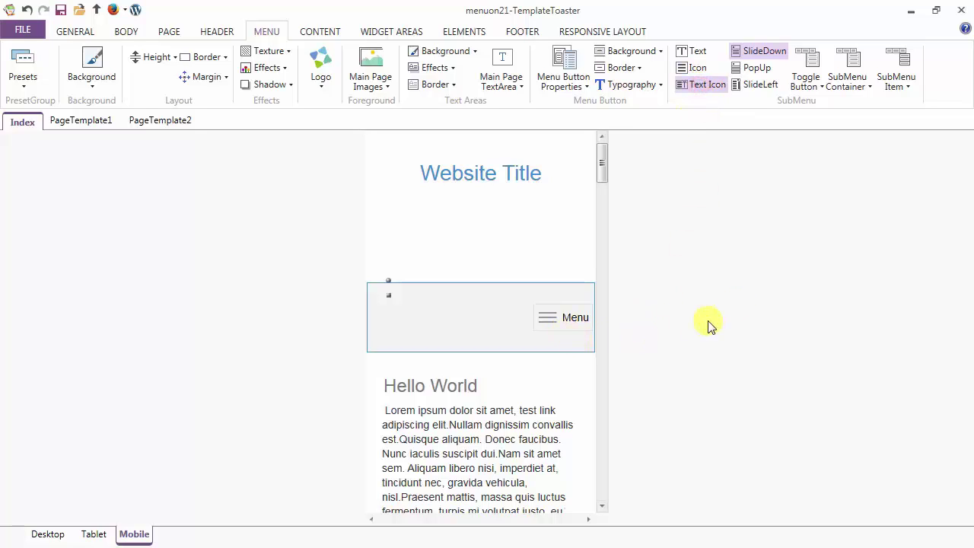
click(696, 70)
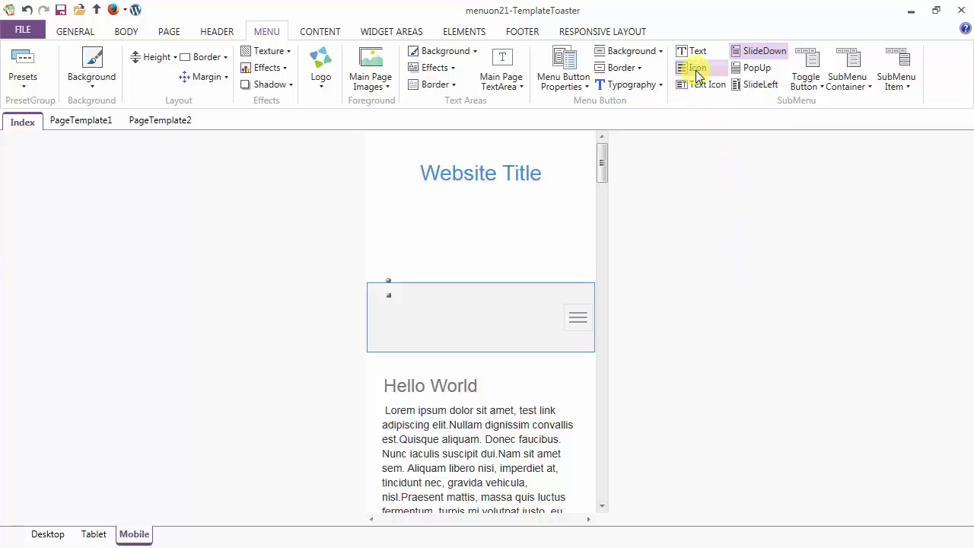
click(695, 70)
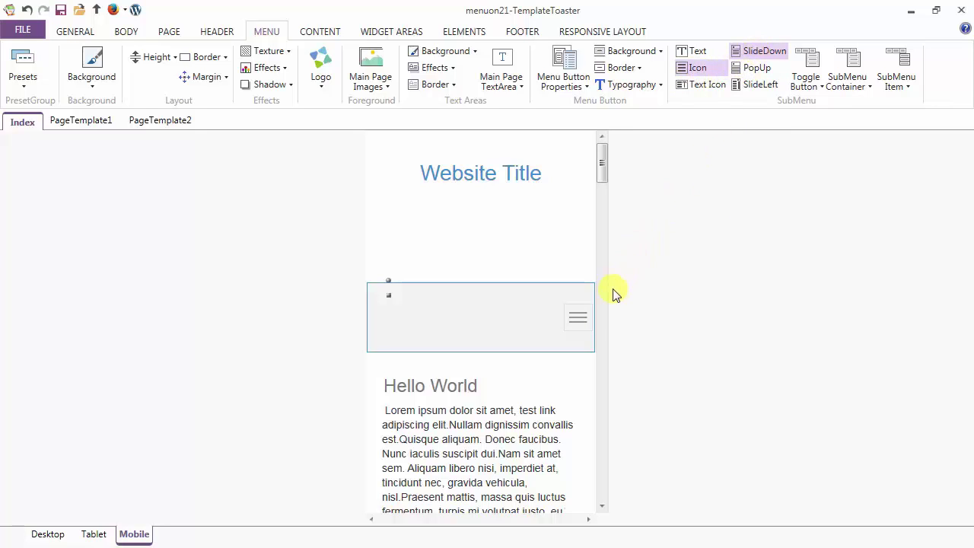
Step: Expand and collapse the mobile menu to preview its SlideDown behaviour
click(577, 323)
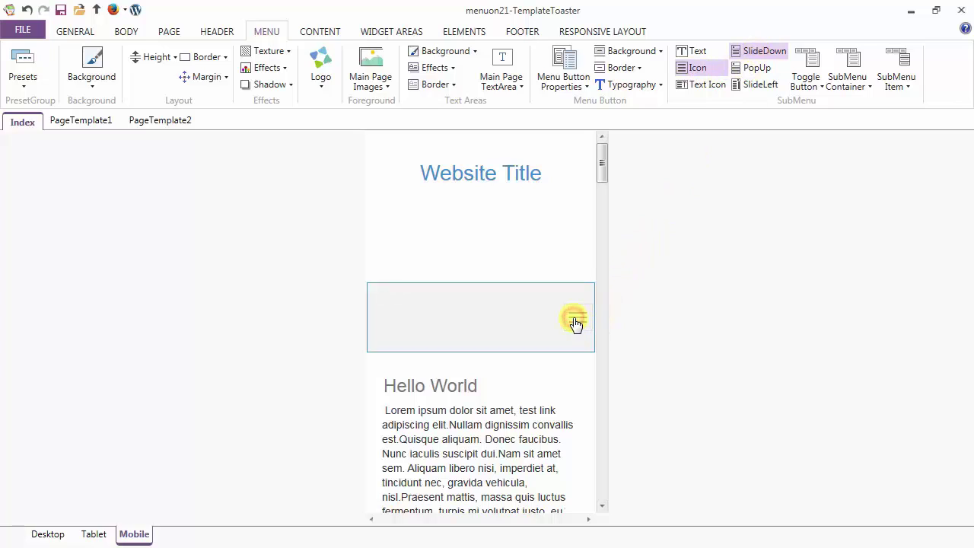
click(576, 323)
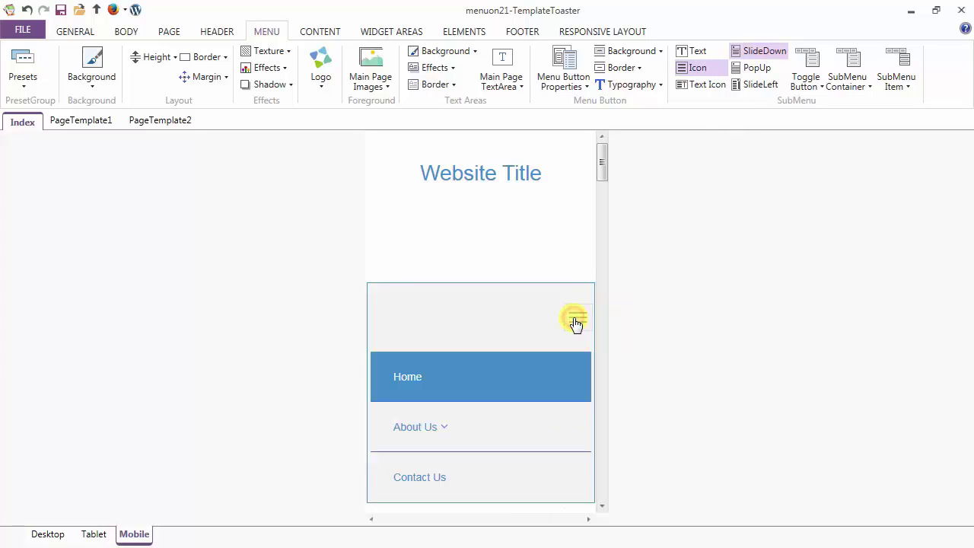
click(575, 323)
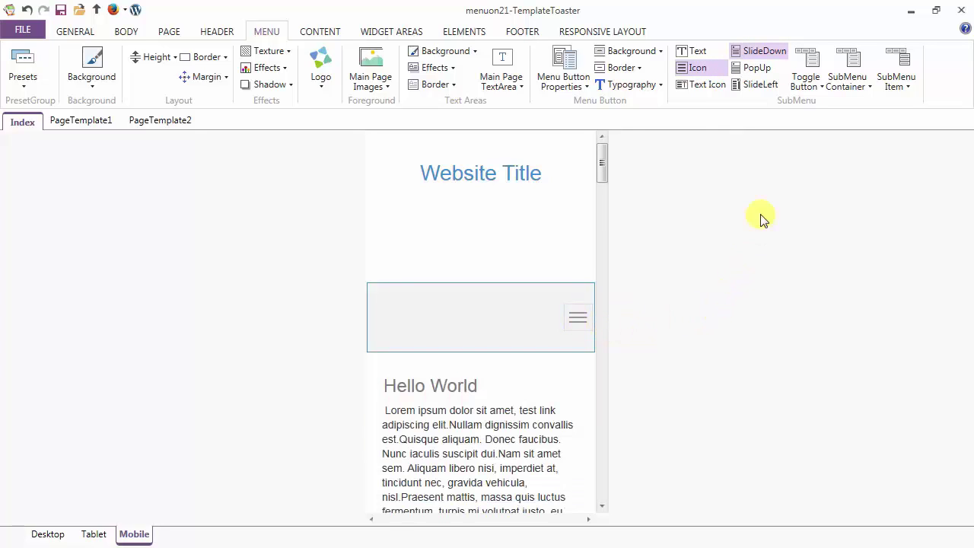
Step: Switch the mobile menu to PopUp and preview it by expanding and collapsing the menu
click(756, 70)
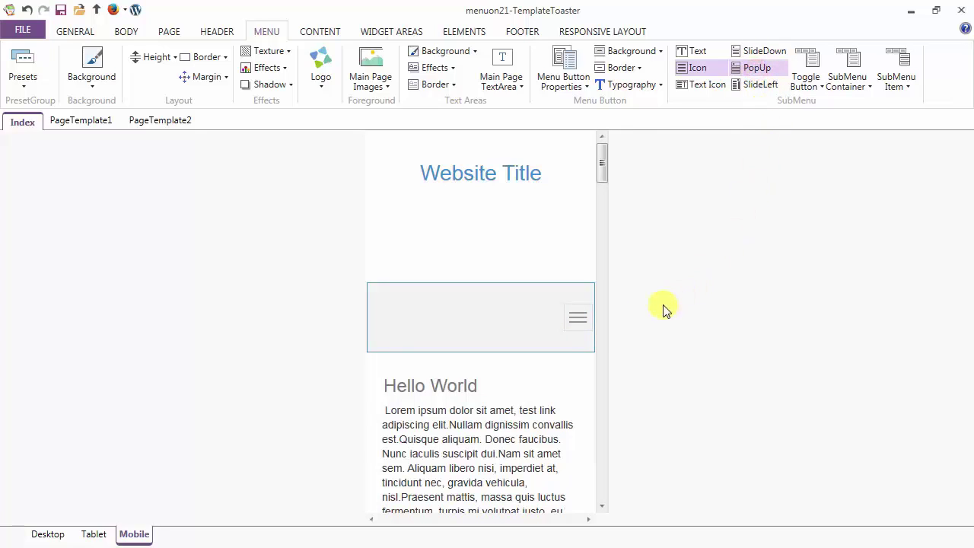
click(576, 321)
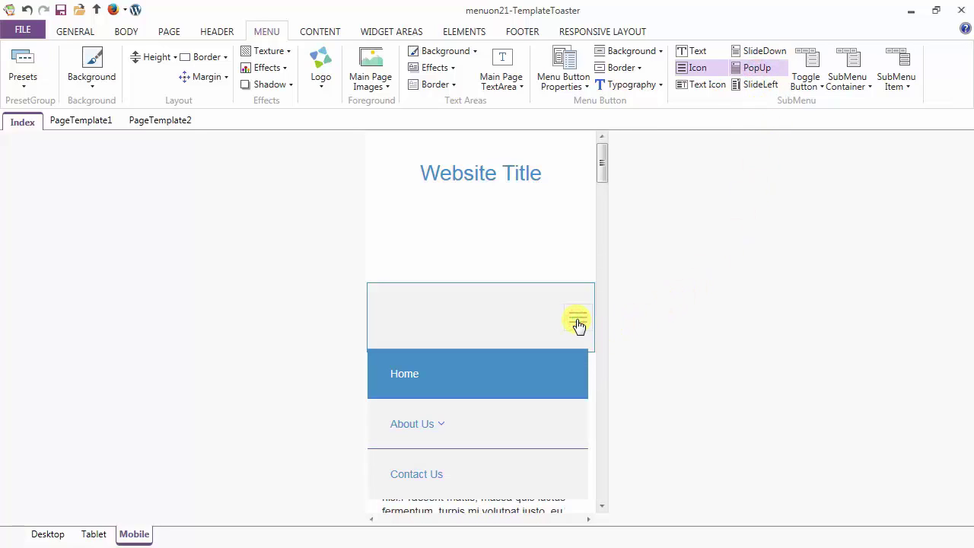
click(578, 321)
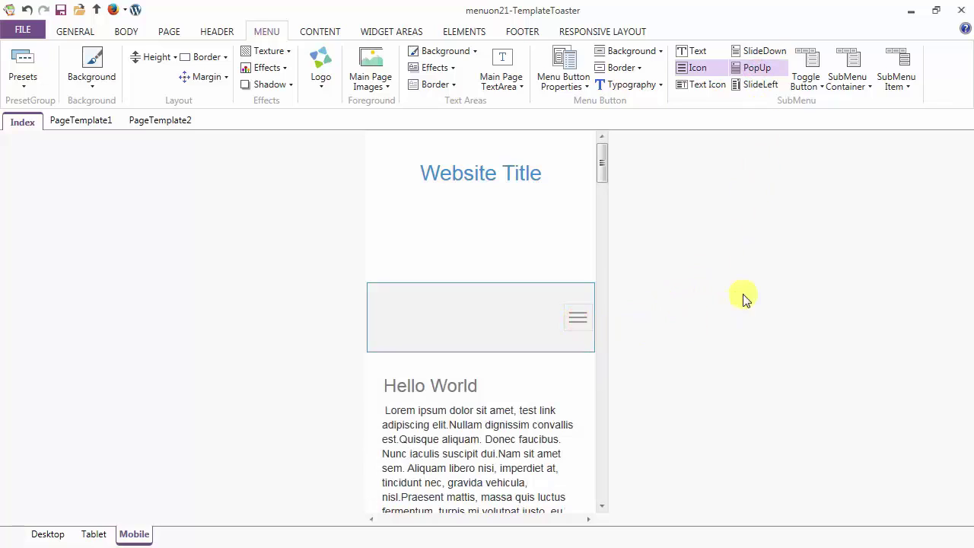
Step: Switch the mobile menu to SlideLeft, preview it open and closed, and set it back to SlideDown
click(759, 85)
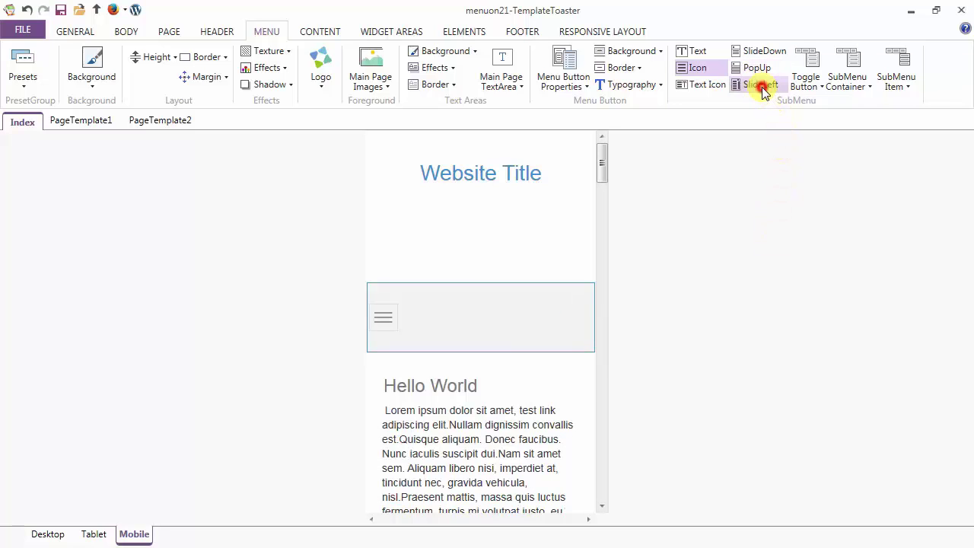
click(384, 320)
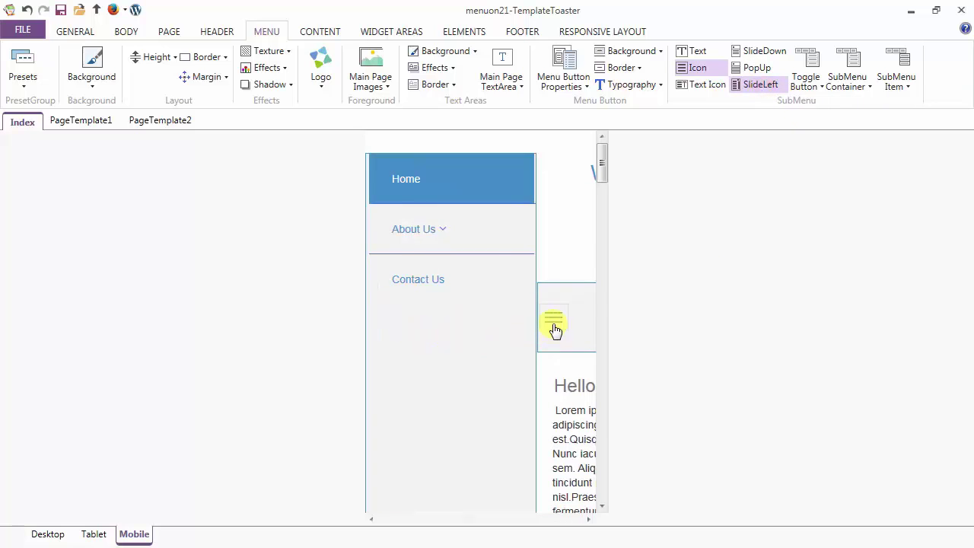
click(553, 321)
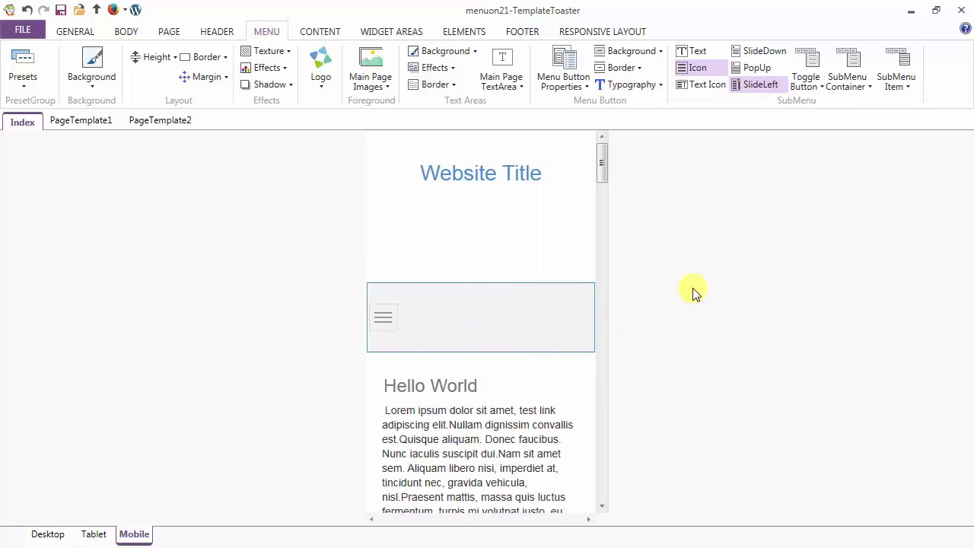
click(757, 50)
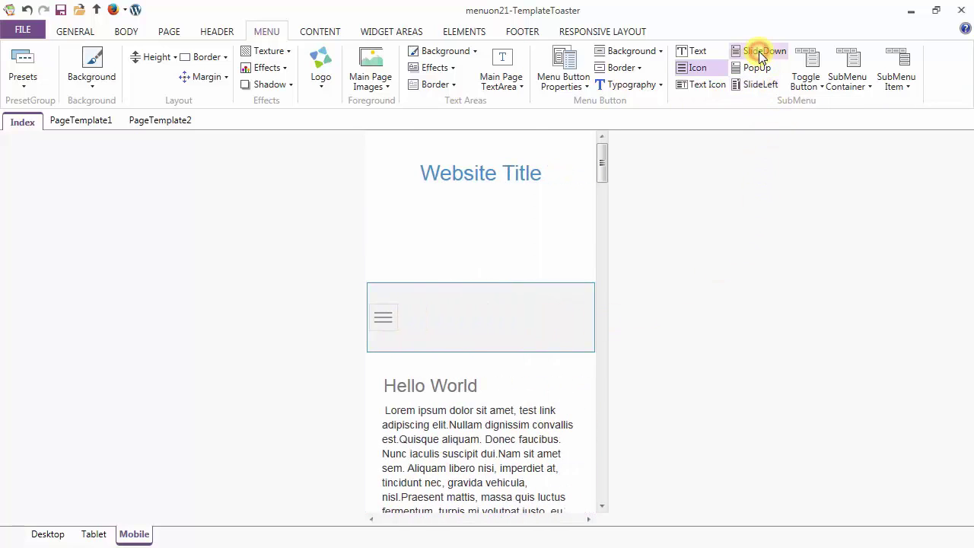
Step: Set the toggle button's normal-state border color to a dark gray theme color
click(805, 82)
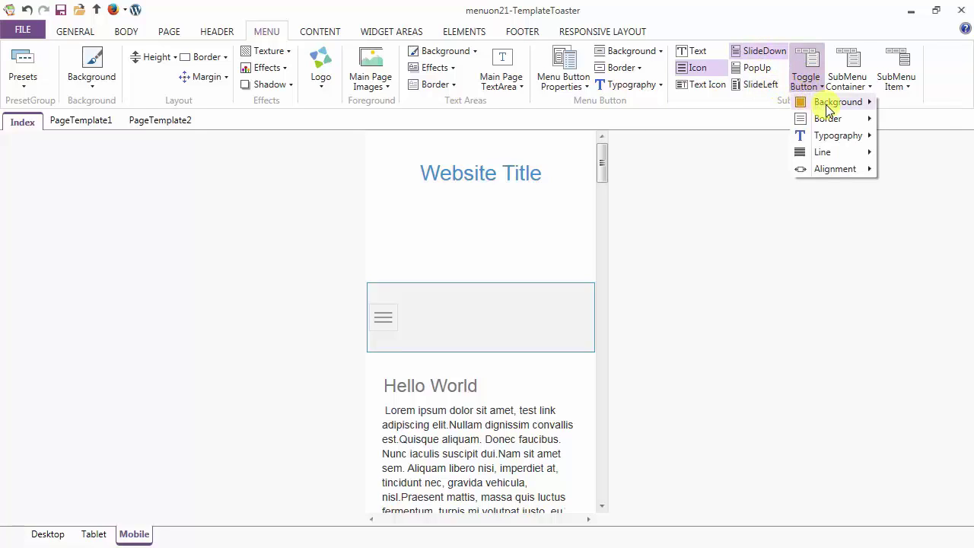
mouse_move(828, 109)
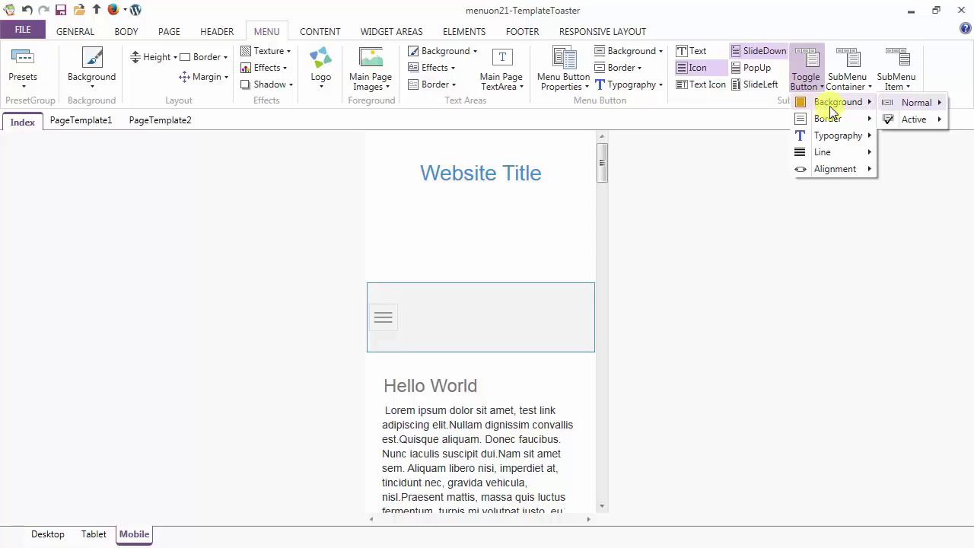
mouse_move(916, 117)
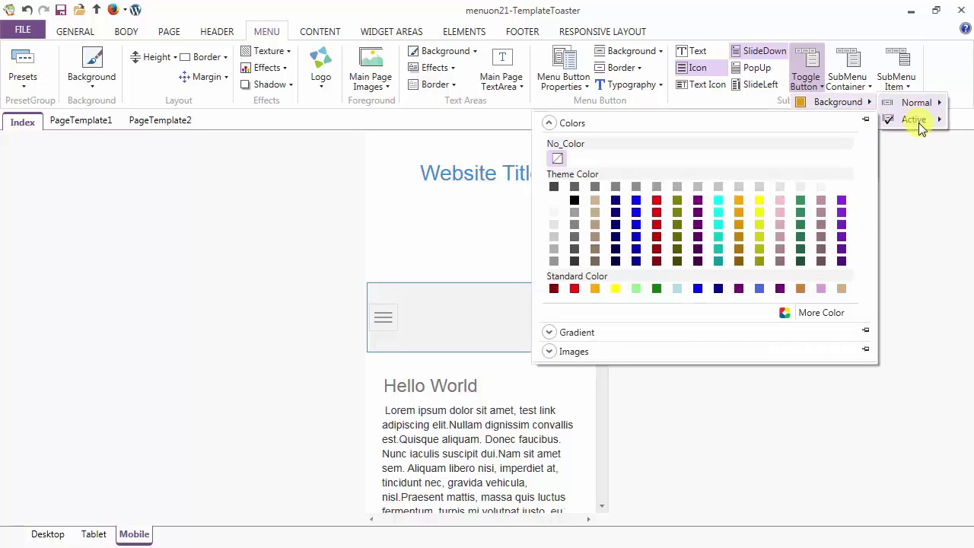
mouse_move(850, 128)
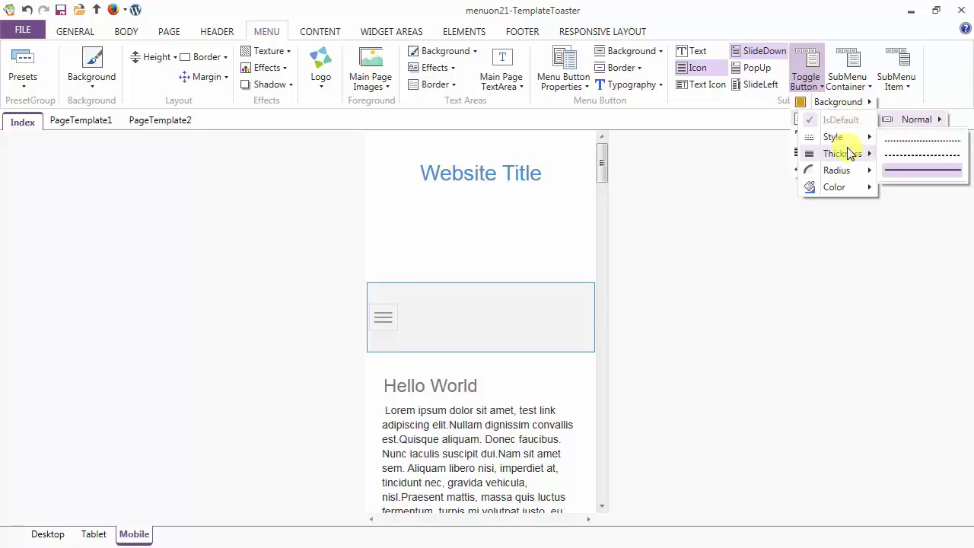
mouse_move(849, 154)
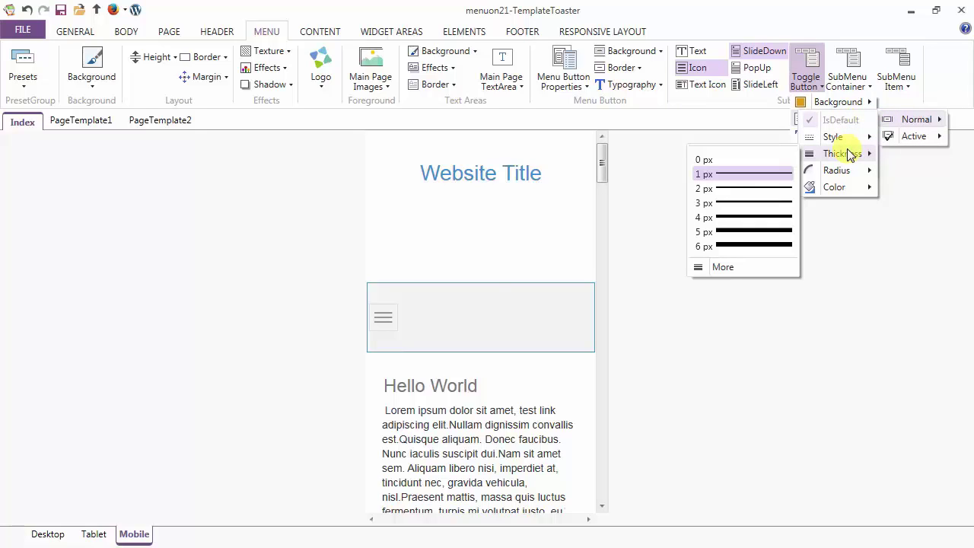
mouse_move(849, 174)
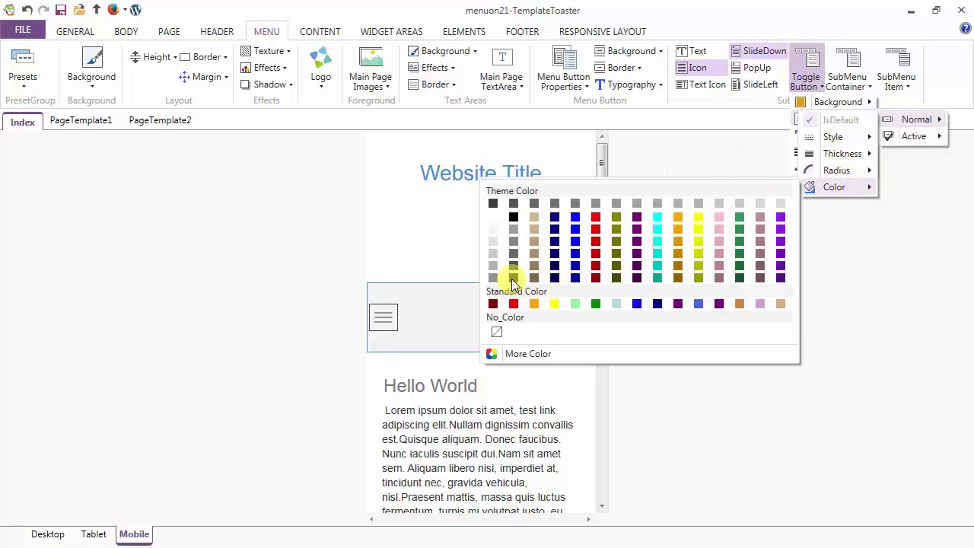
click(513, 265)
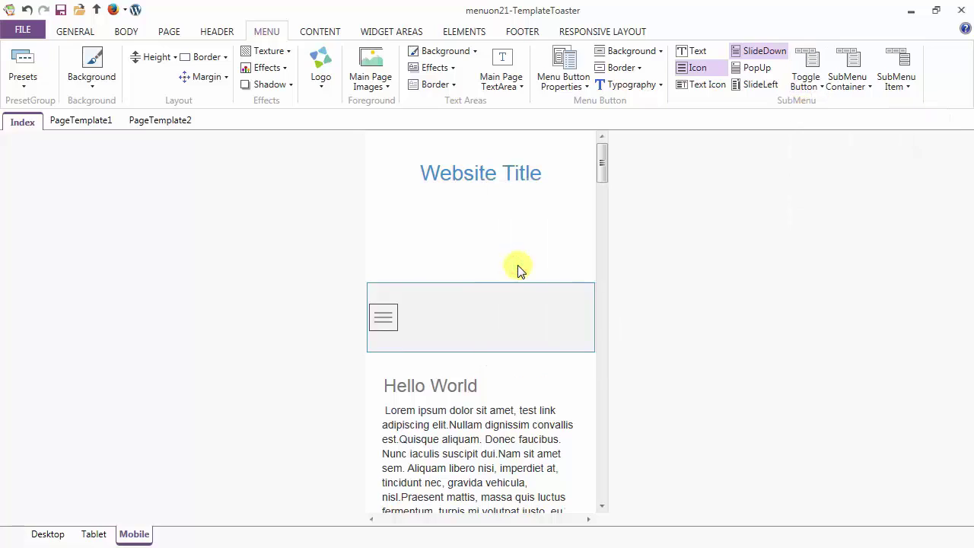
Step: Set the toggle button's active-state border color to a dark gray theme color
click(808, 77)
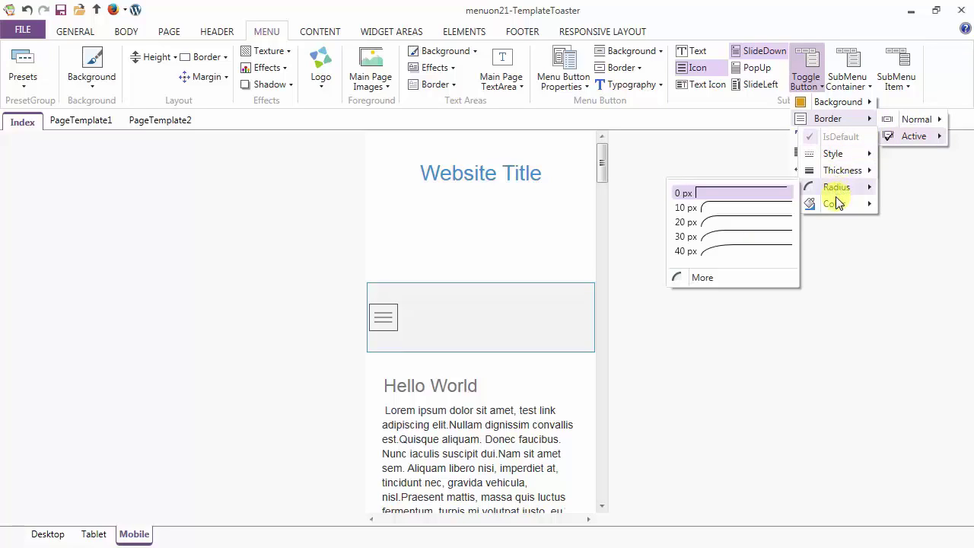
mouse_move(837, 203)
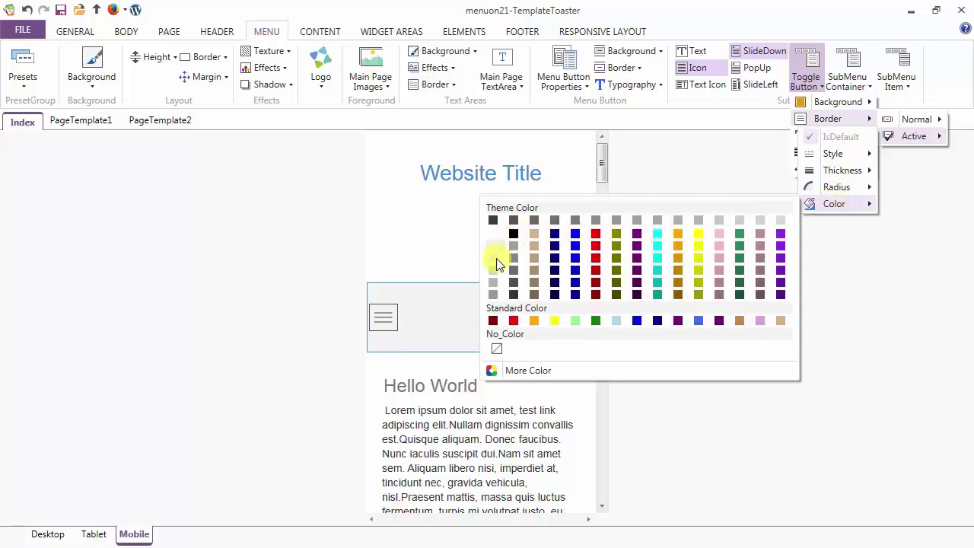
click(514, 283)
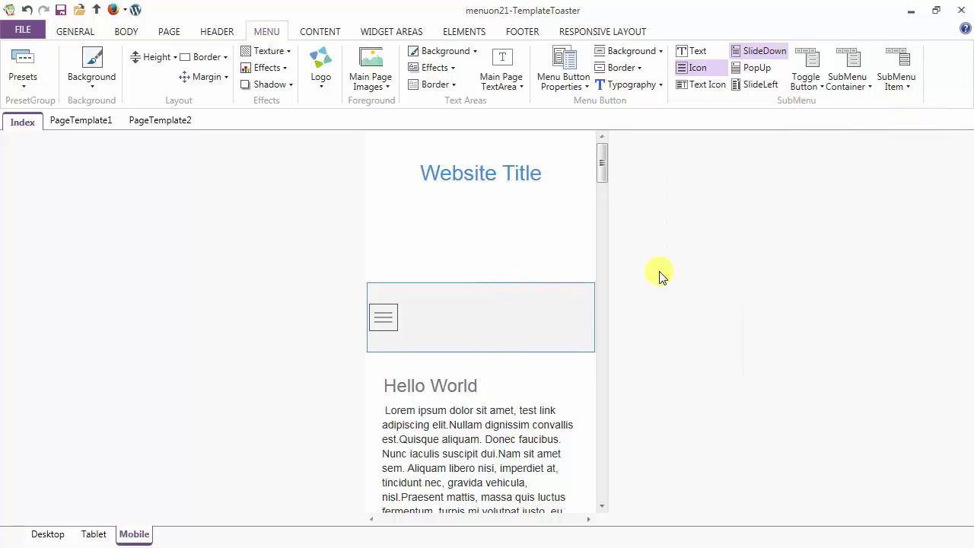
Step: Set the stroke color of the toggle button's lines to the medium blue standard color
click(809, 78)
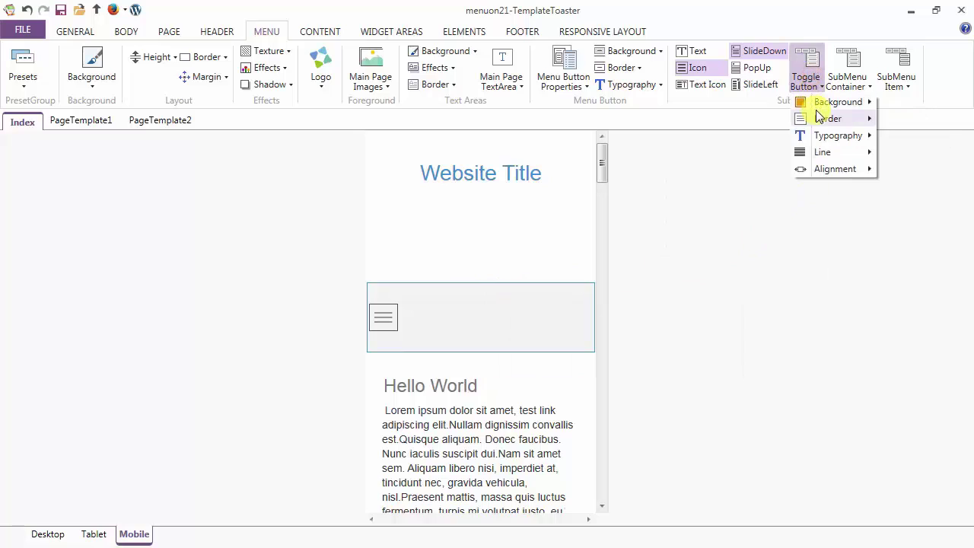
mouse_move(822, 139)
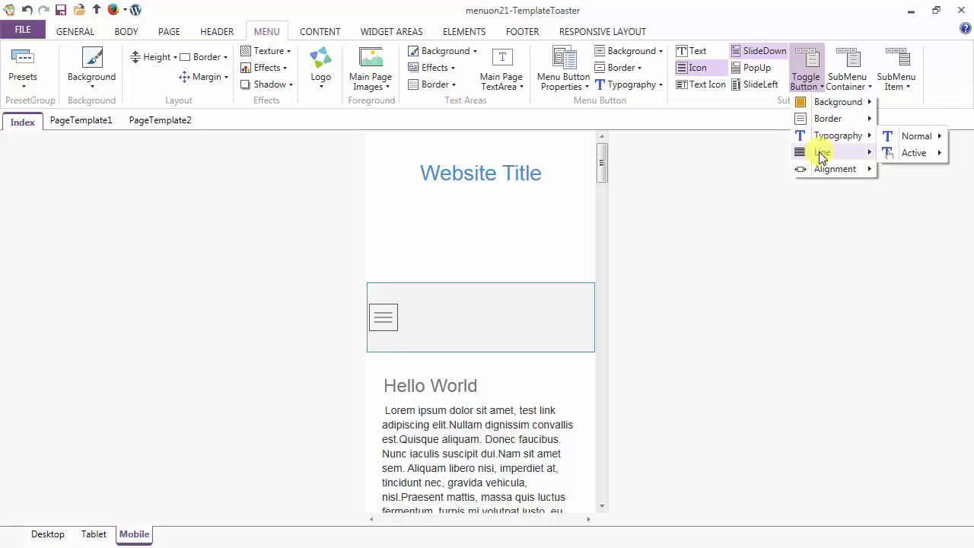
mouse_move(903, 156)
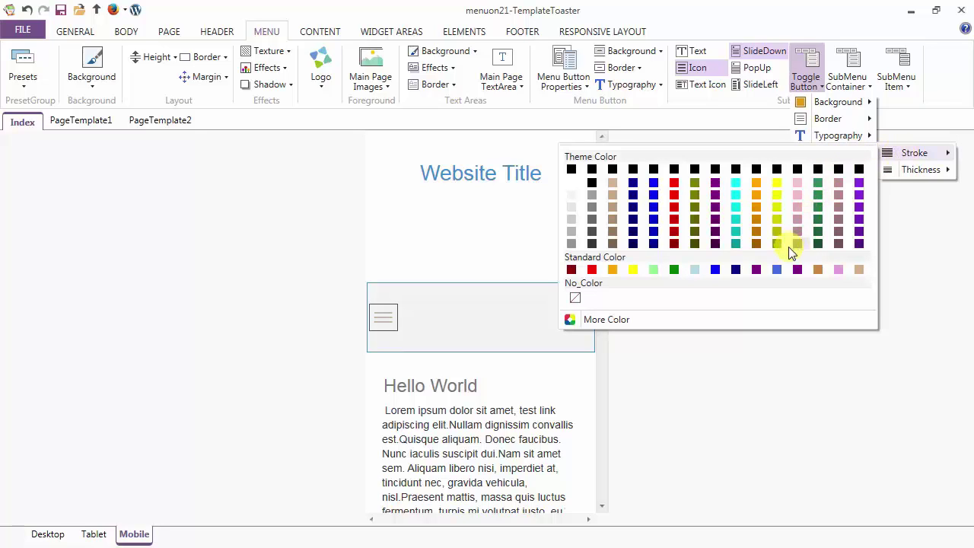
click(779, 270)
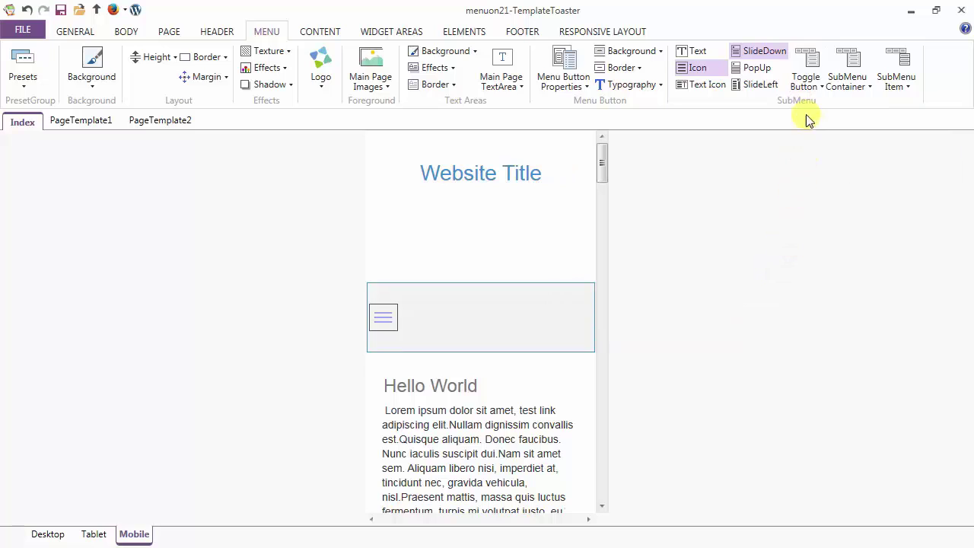
Step: Set the thickness of the toggle button's lines to 2 px
click(807, 82)
mouse_move(800, 152)
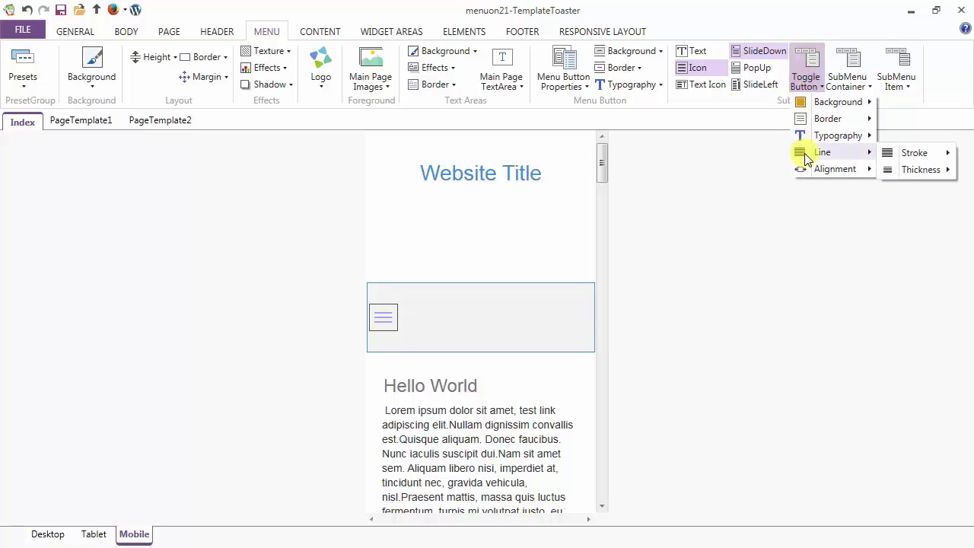
mouse_move(917, 169)
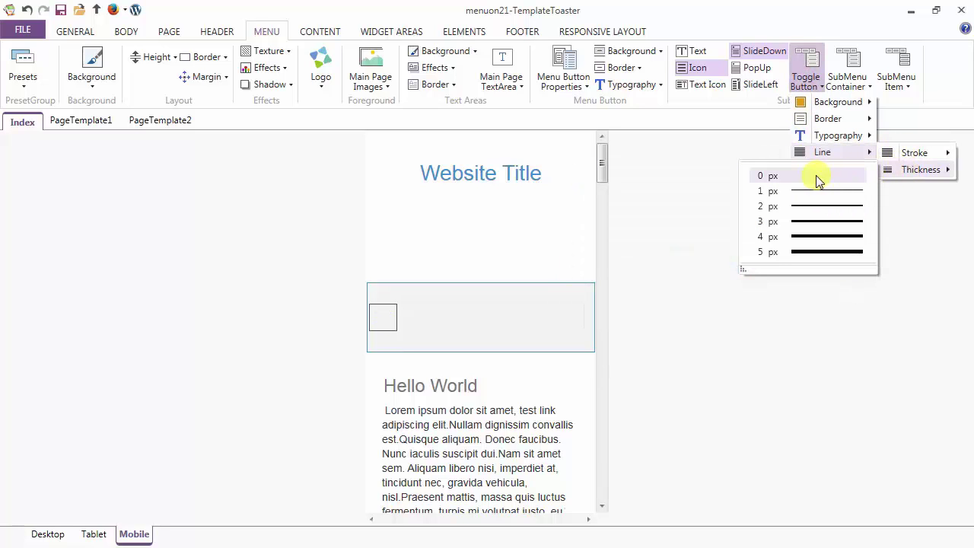
click(813, 204)
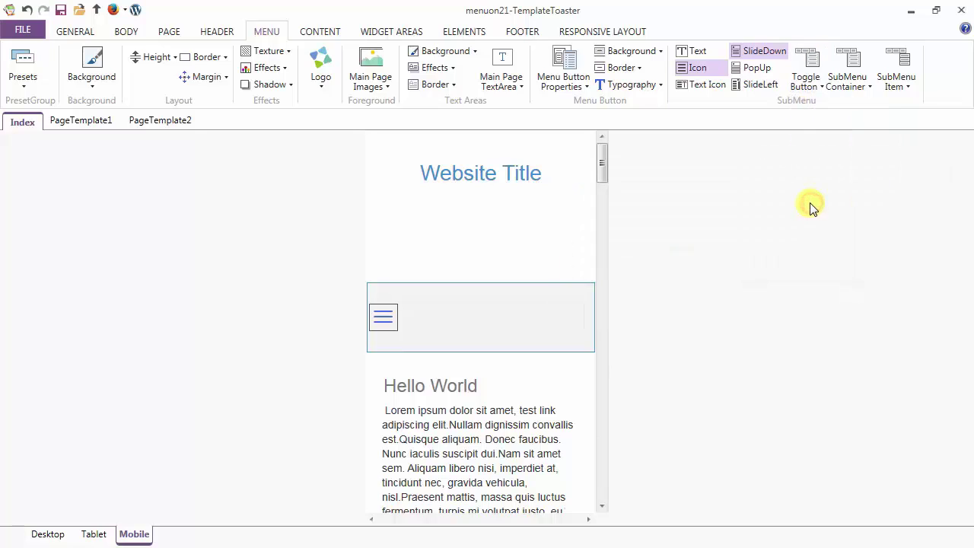
Step: Try the Center alignment for the toggle button in the mobile menu bar
click(808, 80)
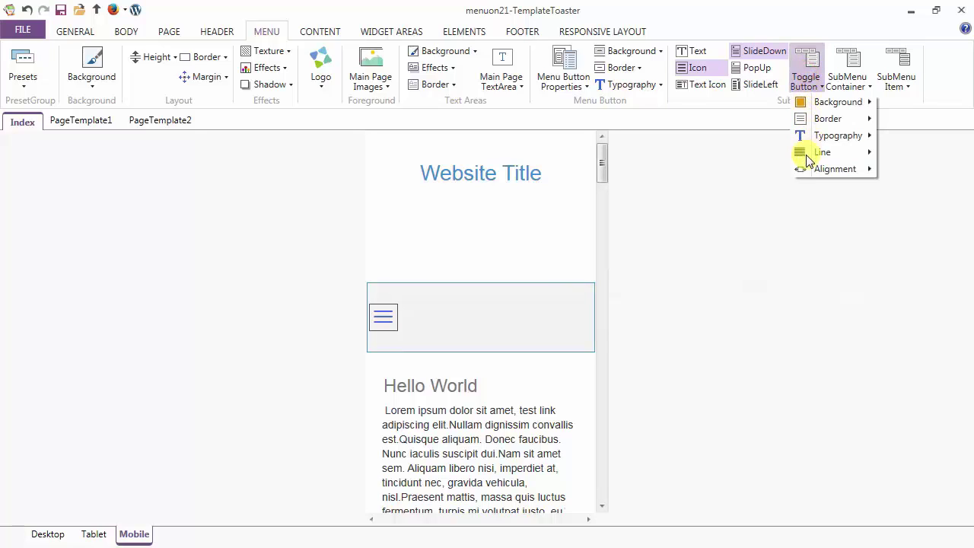
mouse_move(853, 170)
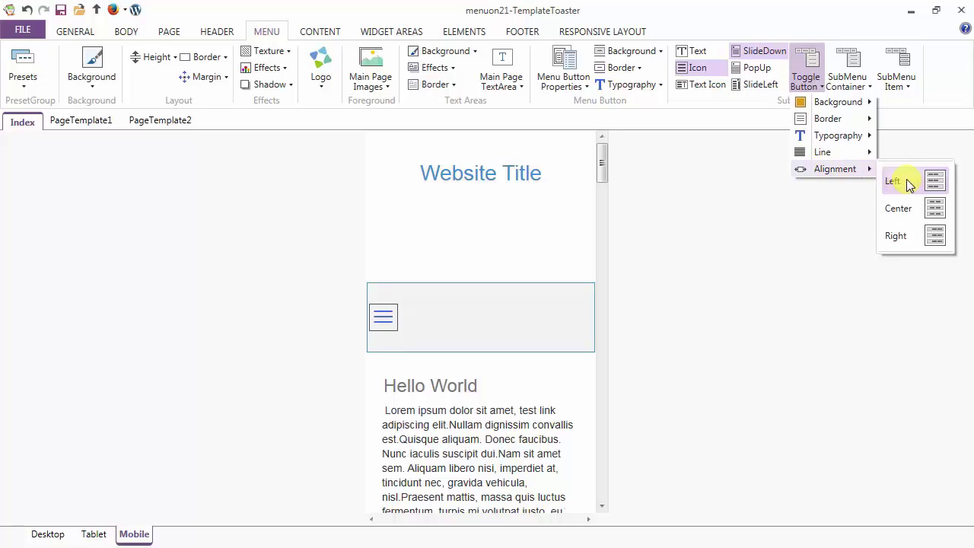
click(910, 214)
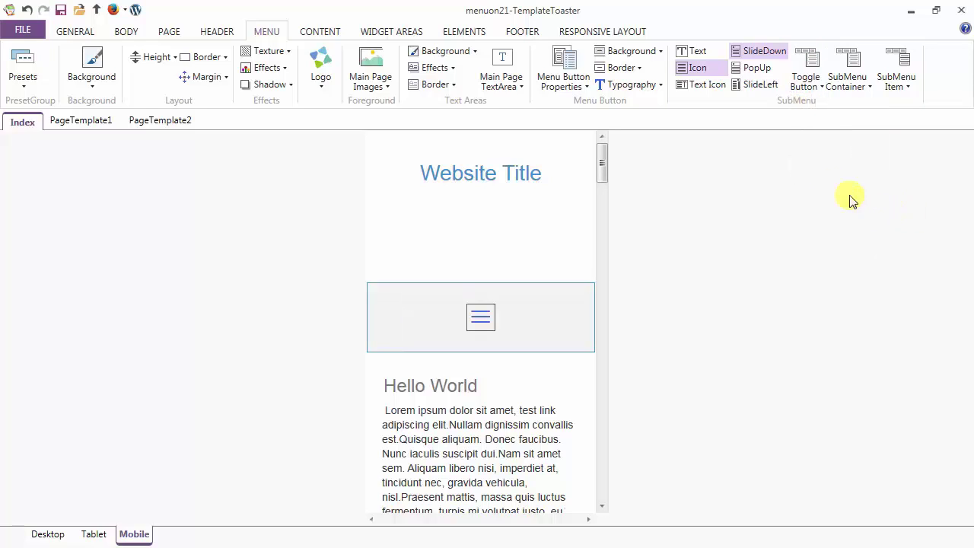
Step: Set the toggle button's alignment to Right in the mobile menu bar and return to the desktop view
click(805, 77)
mouse_move(823, 170)
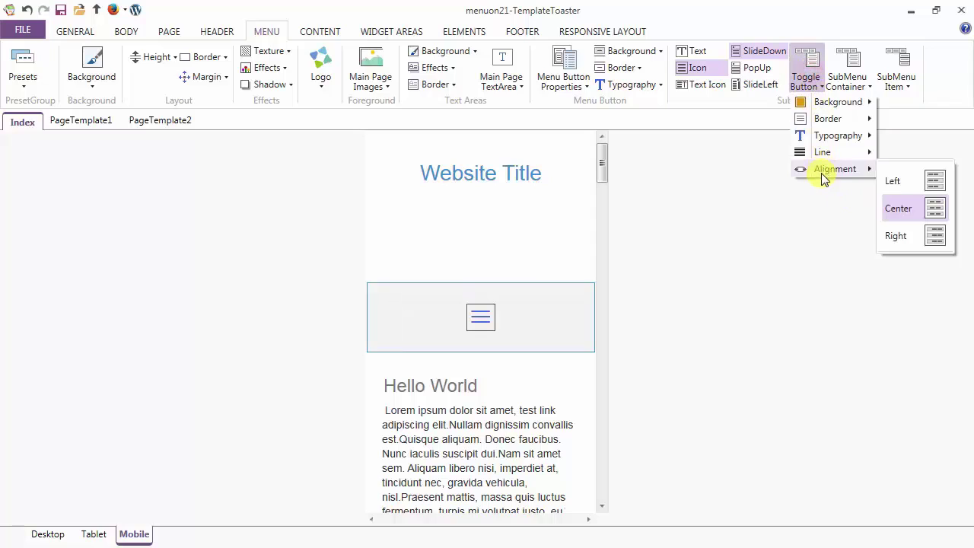
click(896, 235)
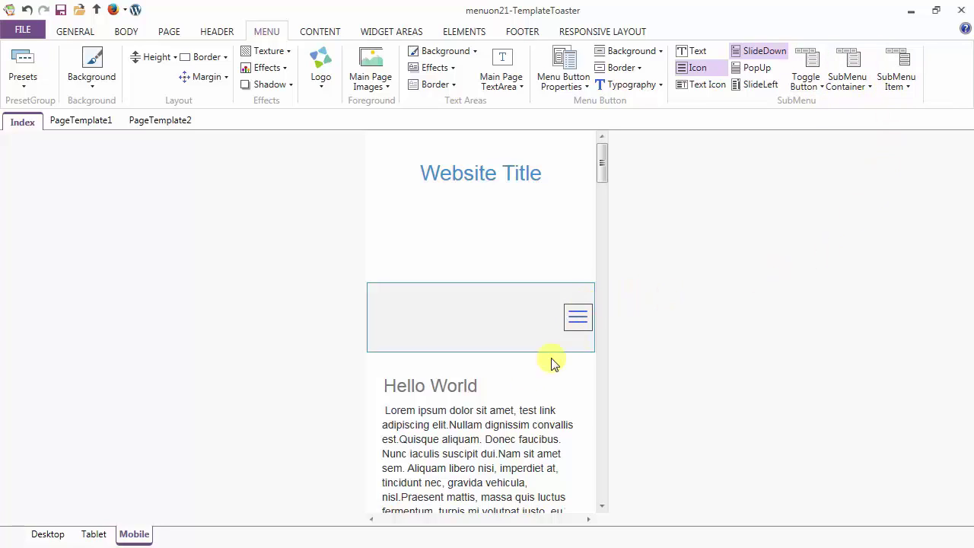
click(39, 536)
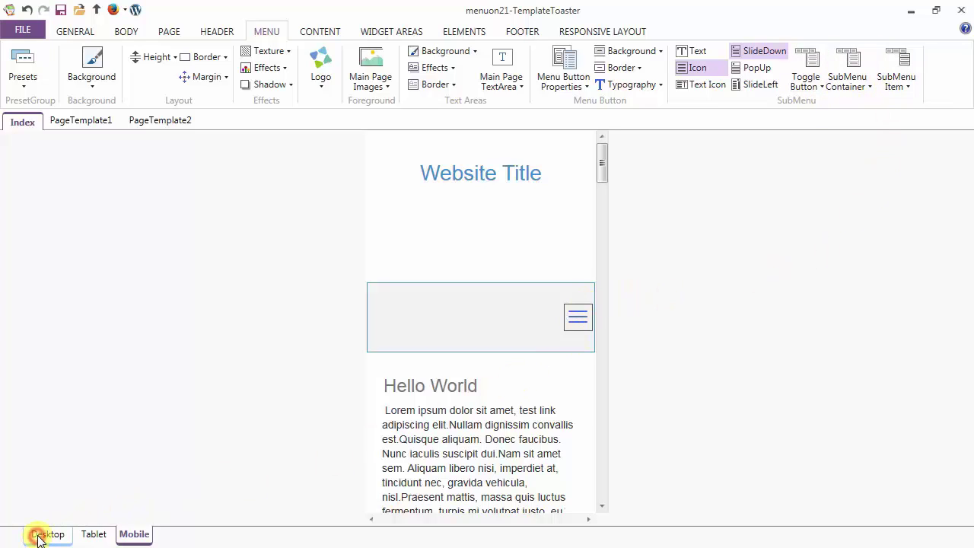